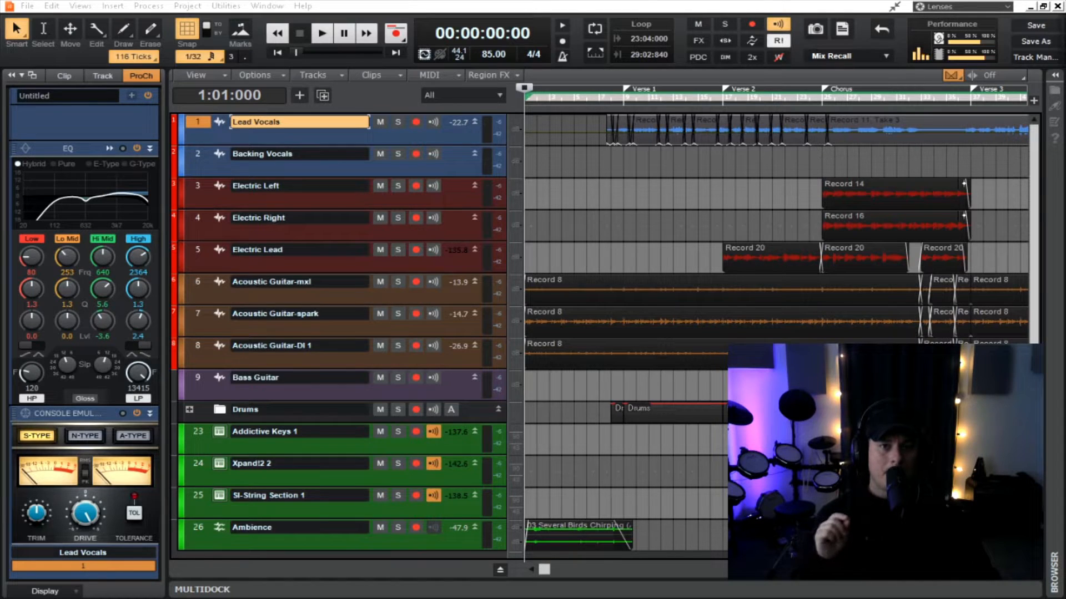
# - Save the project and display the whole song arrangement from its first measure
pyautogui.hotkey('ctrl', 's')
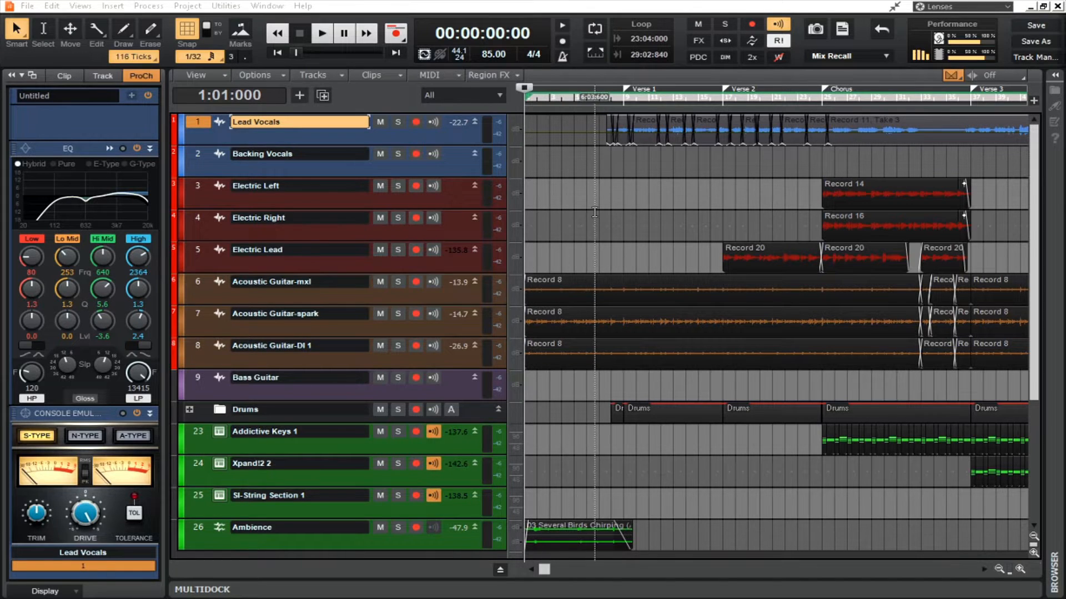
pyautogui.hotkey('ctrl', 's')
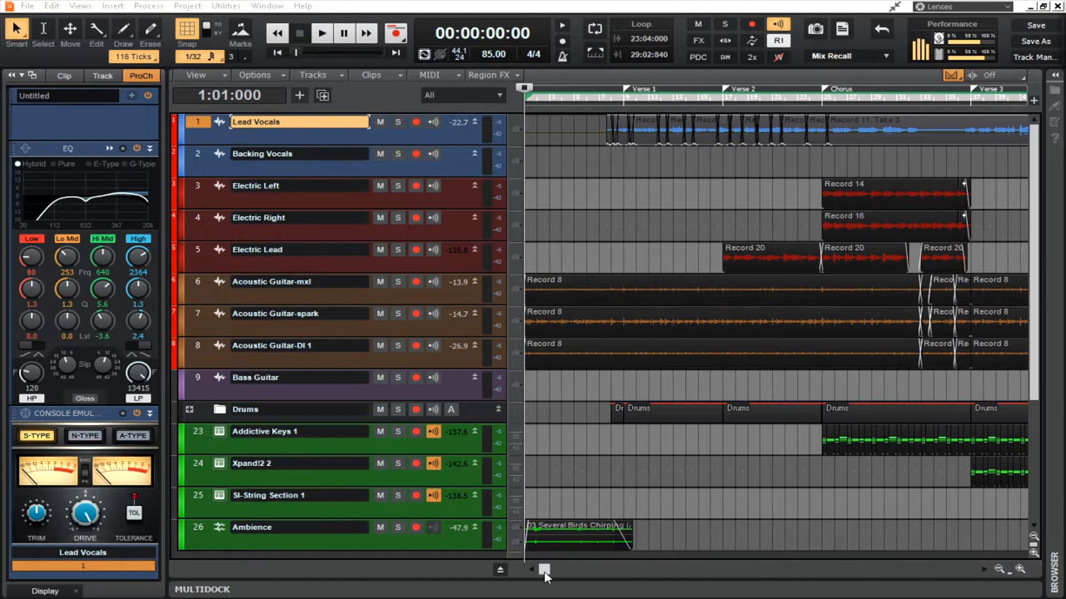
pyautogui.moveTo(544, 571); pyautogui.dragTo(555, 550)
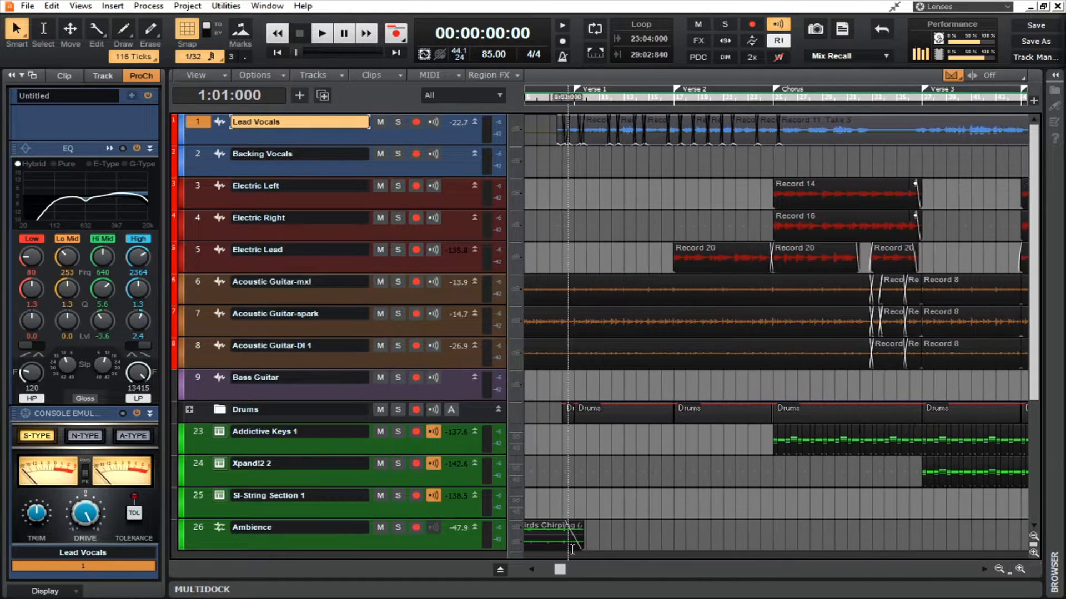
pyautogui.click(999, 569)
pyautogui.click(999, 568)
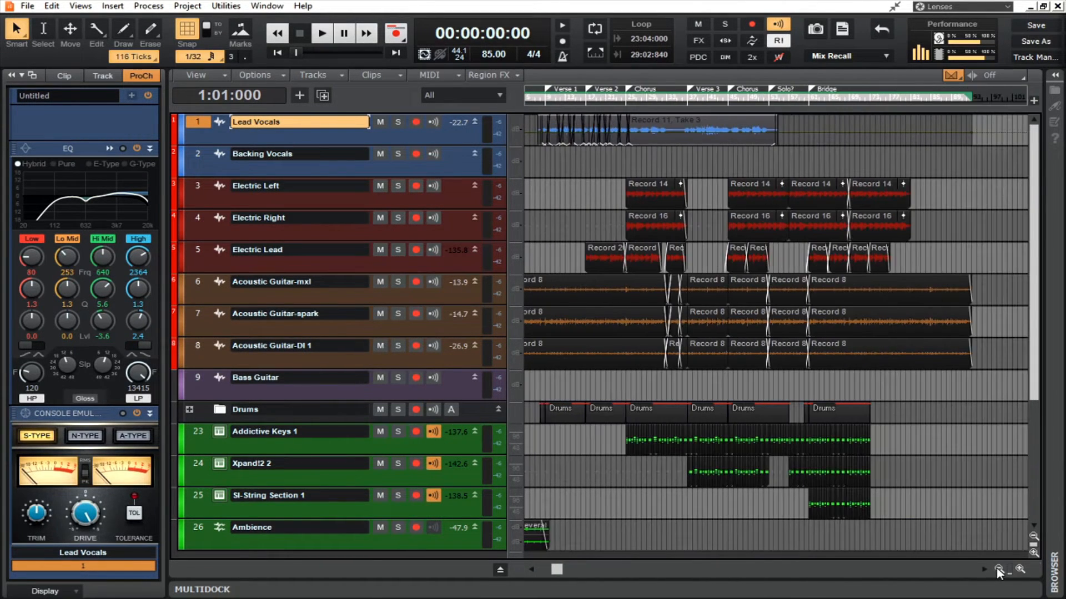
pyautogui.hotkey('ctrl', 's')
pyautogui.moveTo(556, 570); pyautogui.dragTo(544, 570)
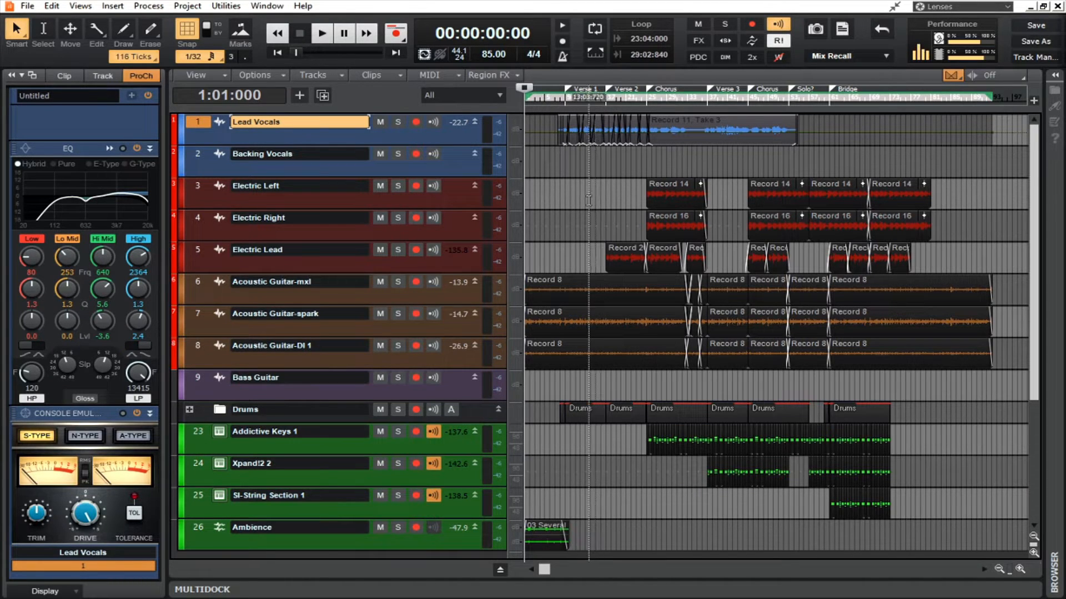
# - Mute the Lead Vocals track and play the song from the beginning
pyautogui.click(381, 121)
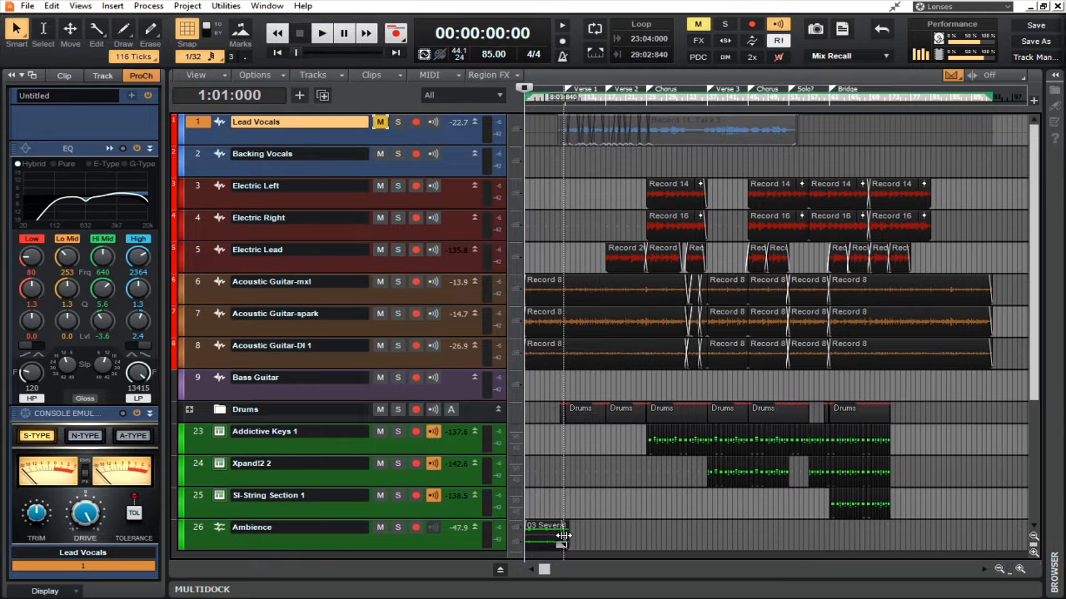
pyautogui.click(322, 34)
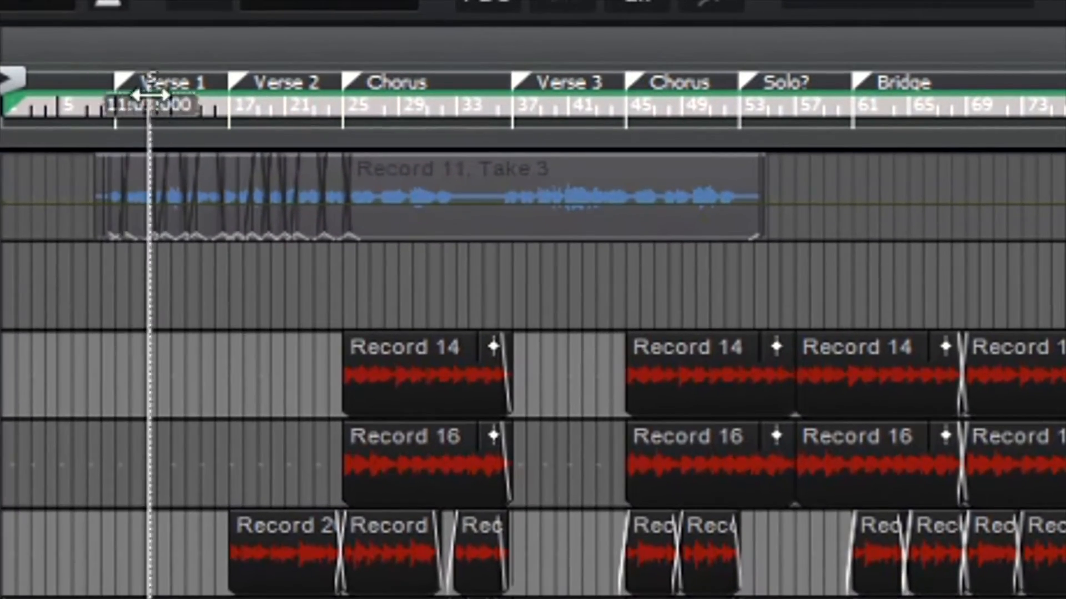
pyautogui.moveTo(150, 95); pyautogui.dragTo(126, 95)
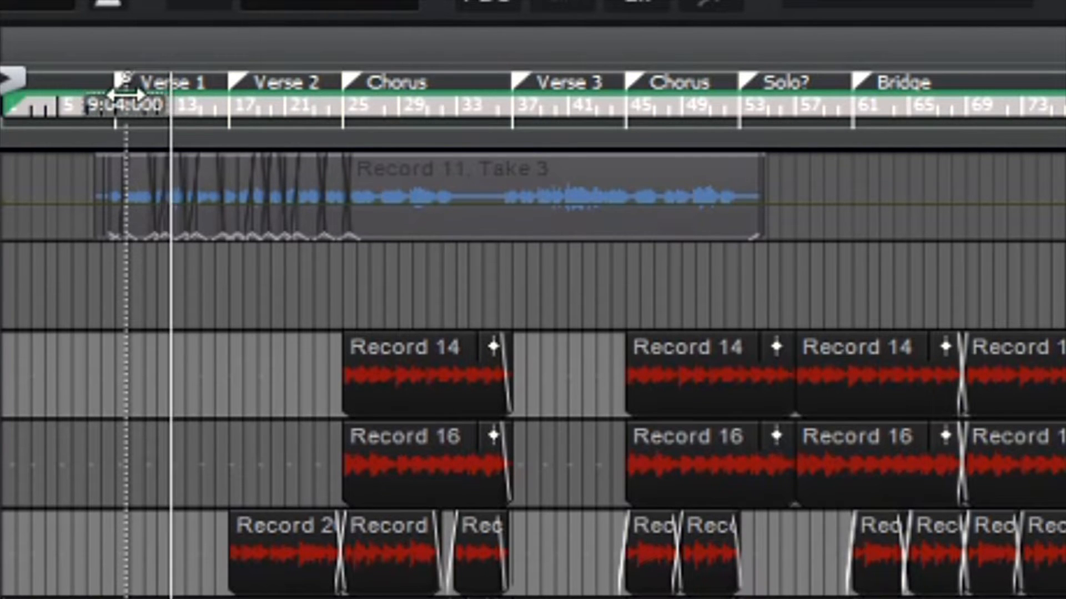
pyautogui.moveTo(127, 95); pyautogui.dragTo(195, 306)
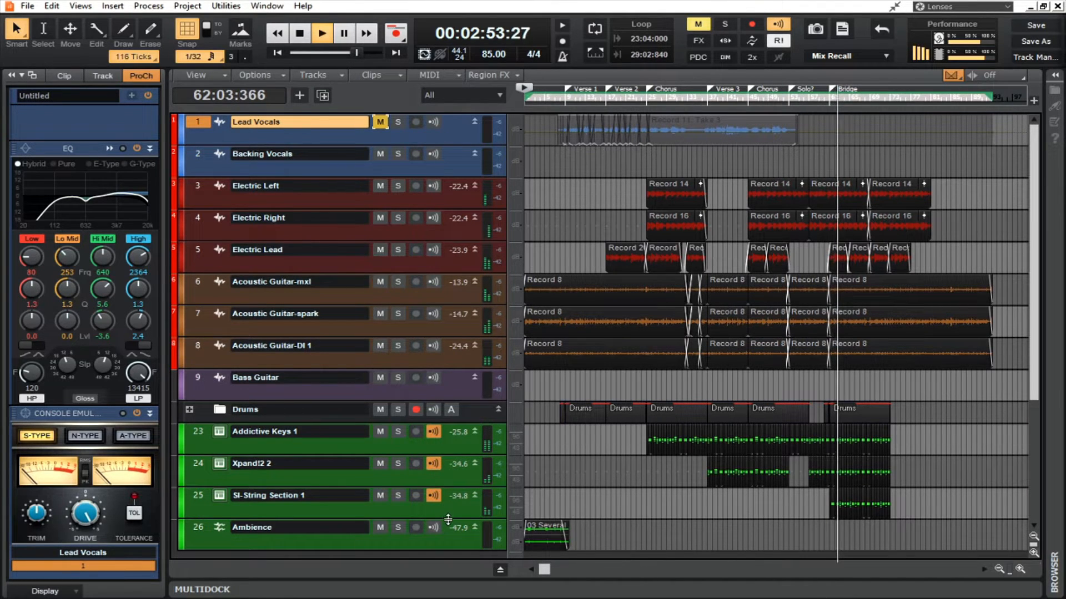
# - Enlarge the SI-String Section 1 track and set its volume to -19.3, then end playback
pyautogui.moveTo(448, 518); pyautogui.dragTo(453, 557)
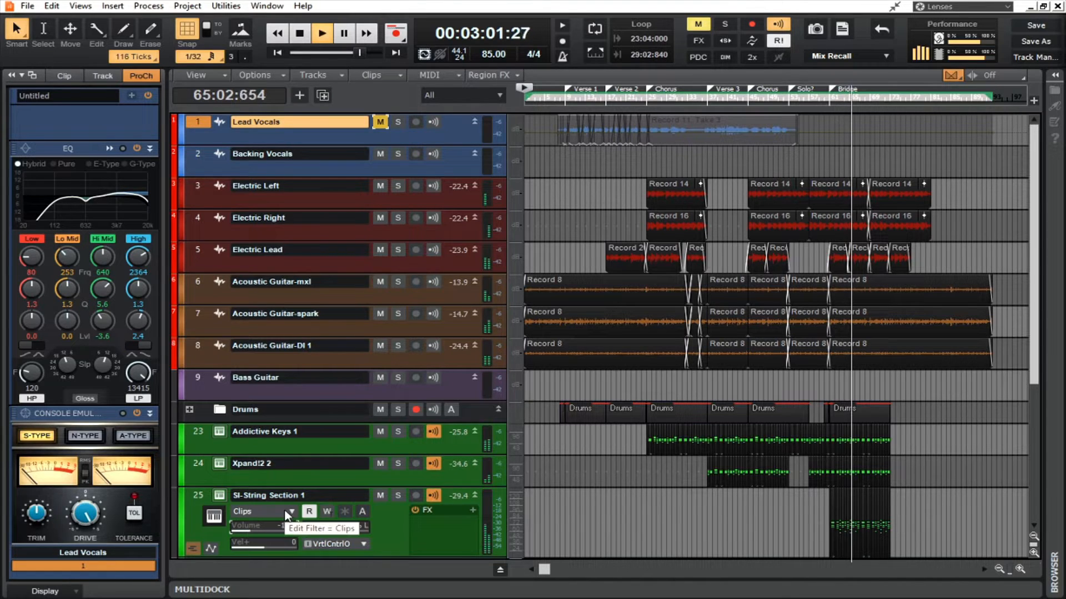
pyautogui.moveTo(247, 532)
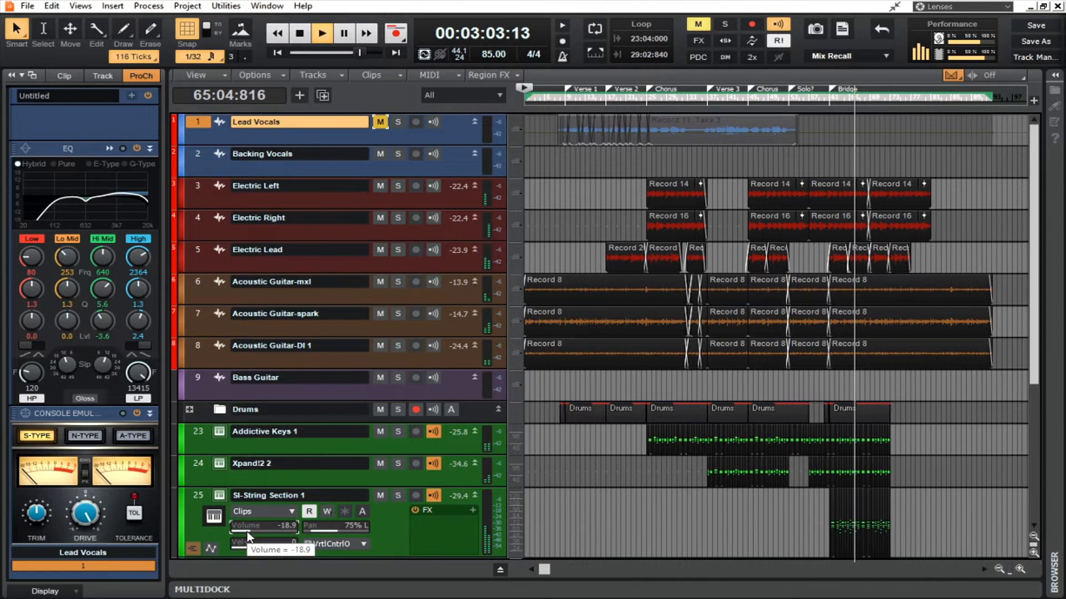
pyautogui.click(300, 34)
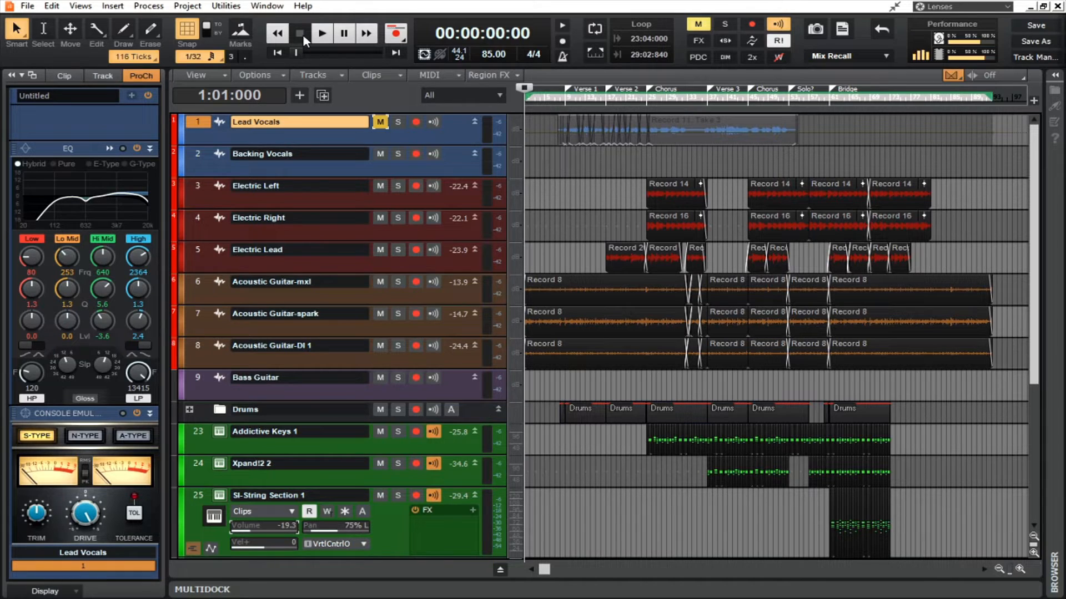
# - Expand the Drums folder, examine the Addictive Drums 2 2 MIDI clips at a larger track height, and collapse the folder again
pyautogui.click(190, 410)
pyautogui.scroll(-3, 585, 438)
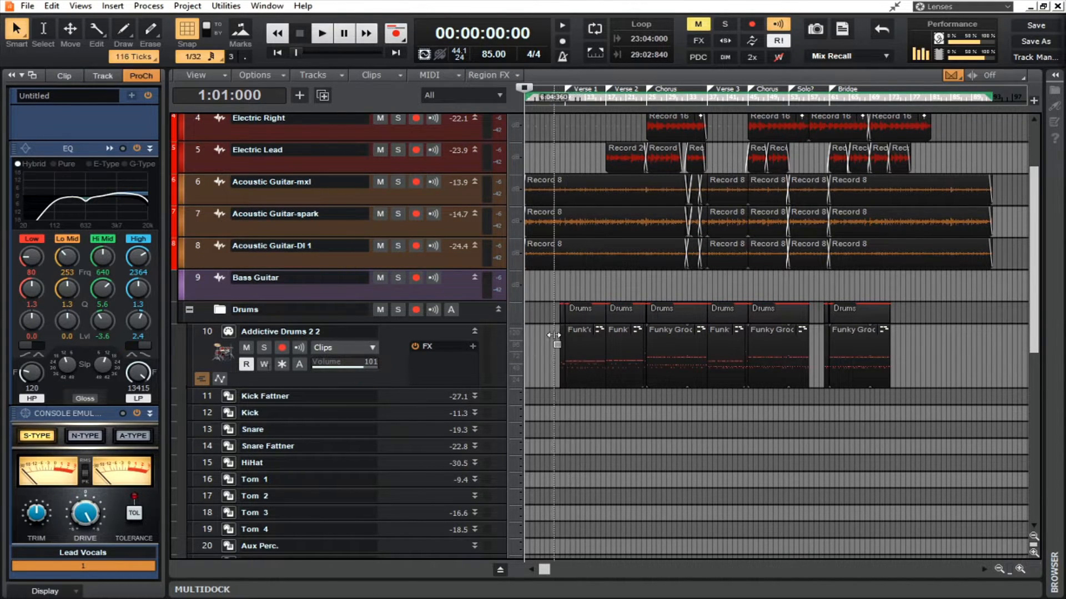
pyautogui.click(1019, 567)
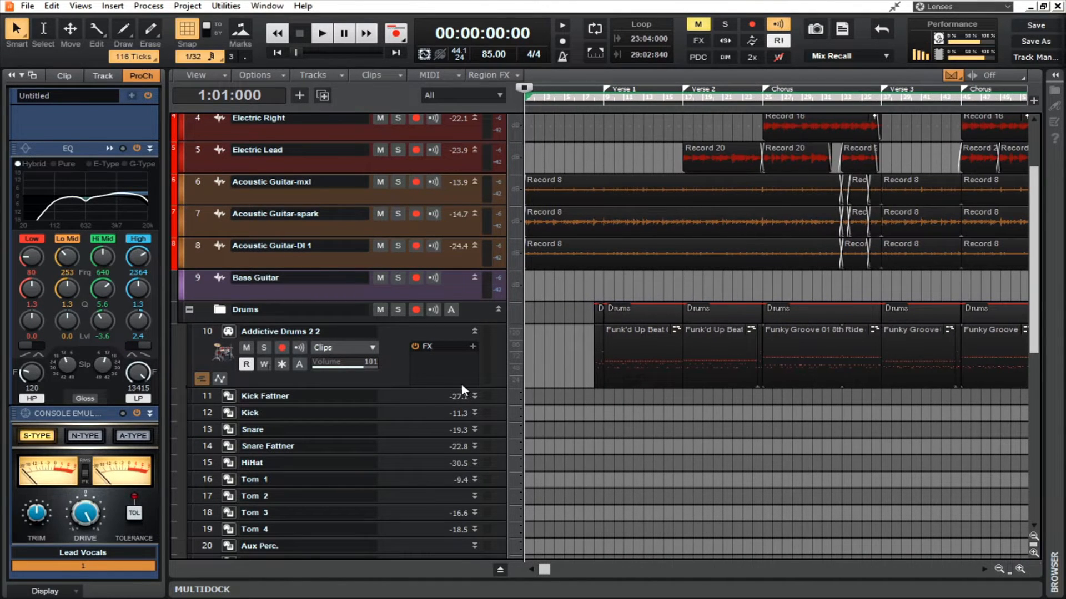
pyautogui.moveTo(446, 389); pyautogui.dragTo(477, 501)
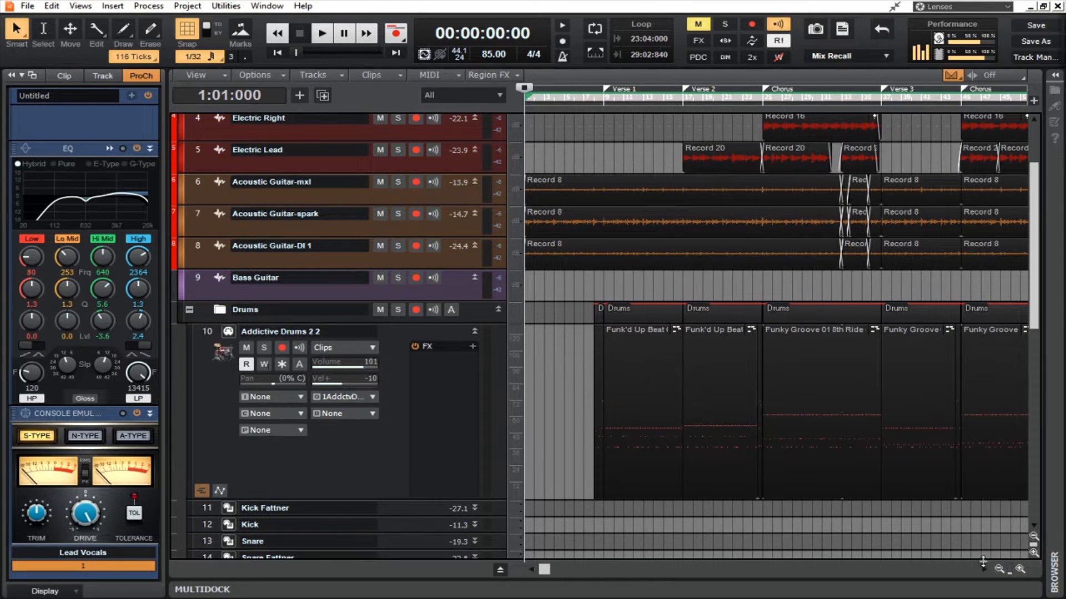
pyautogui.click(1019, 568)
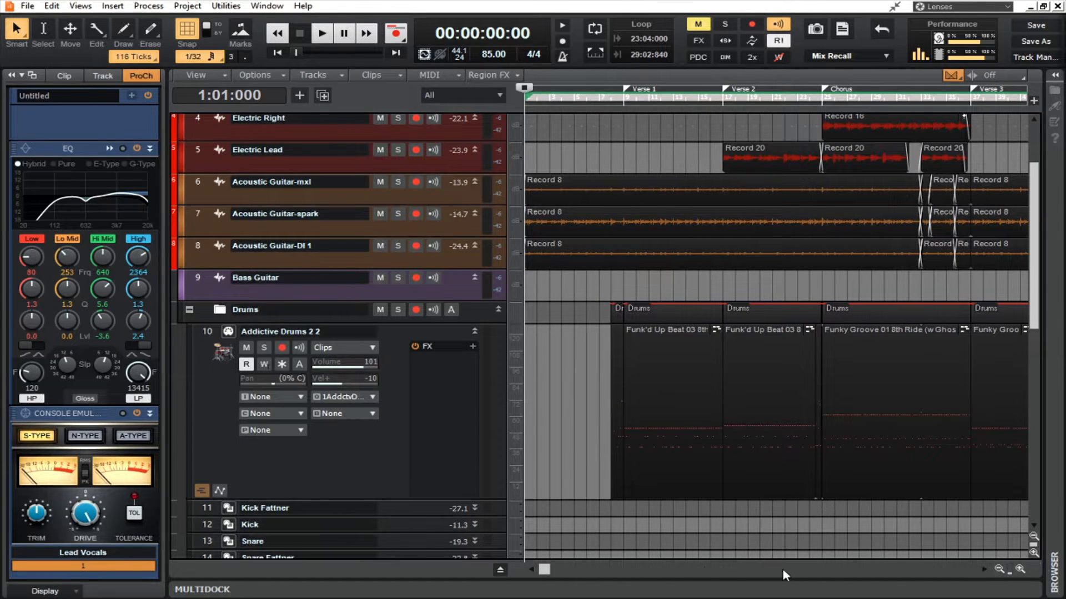
pyautogui.moveTo(545, 570); pyautogui.dragTo(566, 570)
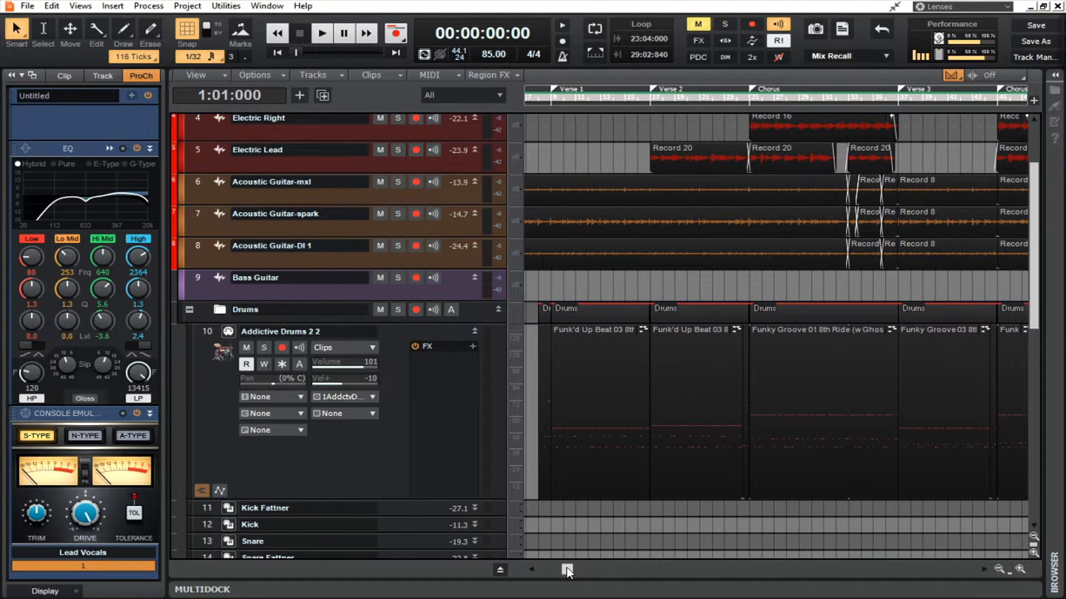
pyautogui.moveTo(566, 570); pyautogui.dragTo(610, 570)
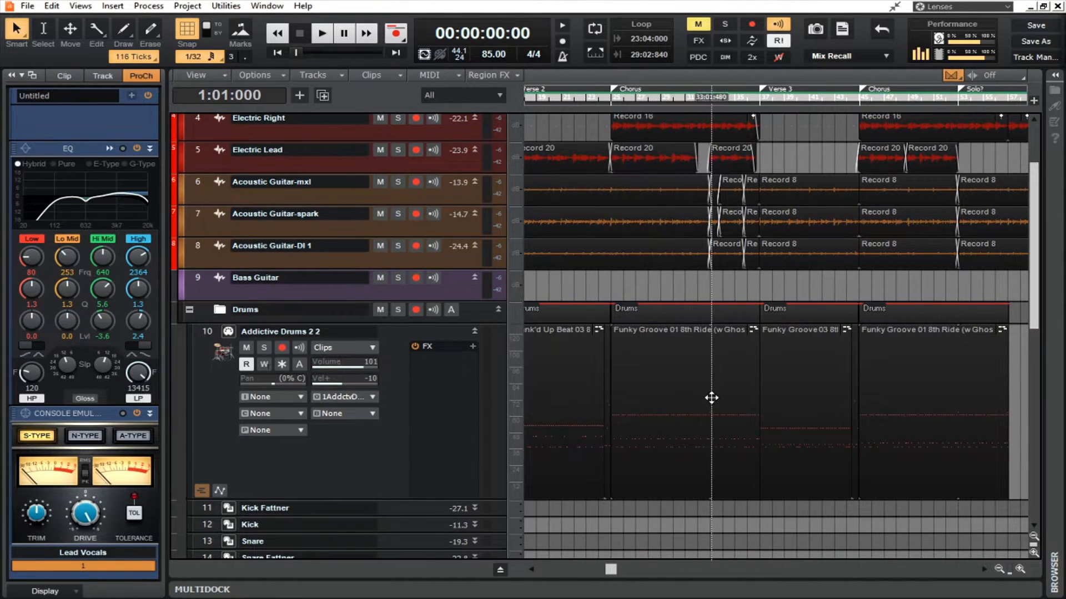
pyautogui.moveTo(610, 569)
pyautogui.mouseDown()
pyautogui.moveTo(712, 564)
pyautogui.moveTo(593, 567)
pyautogui.mouseUp()
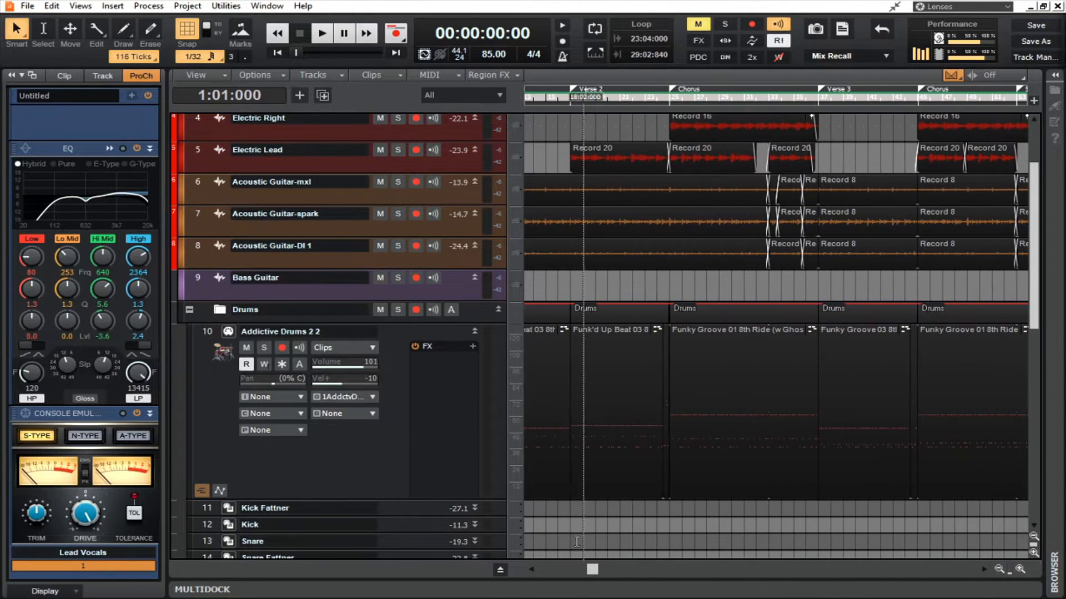
pyautogui.click(190, 311)
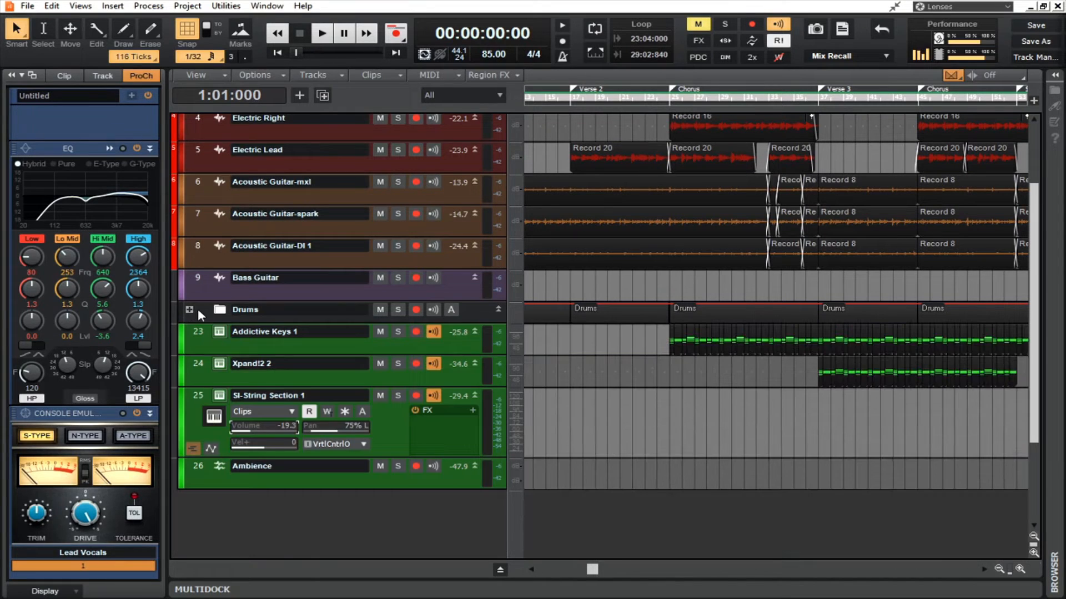
# - Solo the three acoustic guitar tracks (mxl, spark and DI 1) and play them from the song's start for about ten seconds
pyautogui.moveTo(592, 569); pyautogui.dragTo(531, 572)
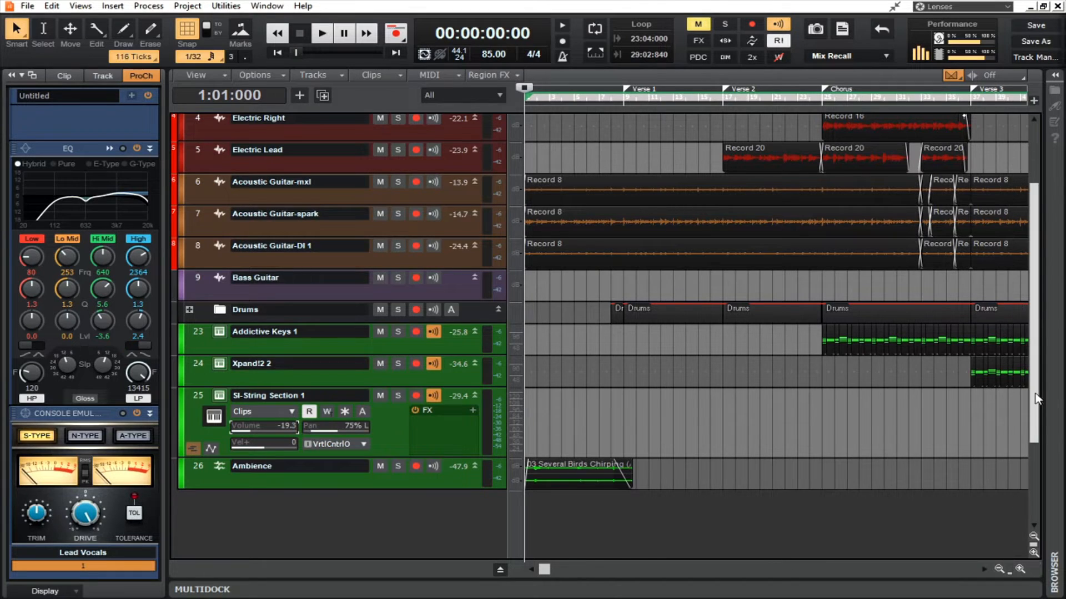
pyautogui.moveTo(1035, 398); pyautogui.dragTo(1038, 305)
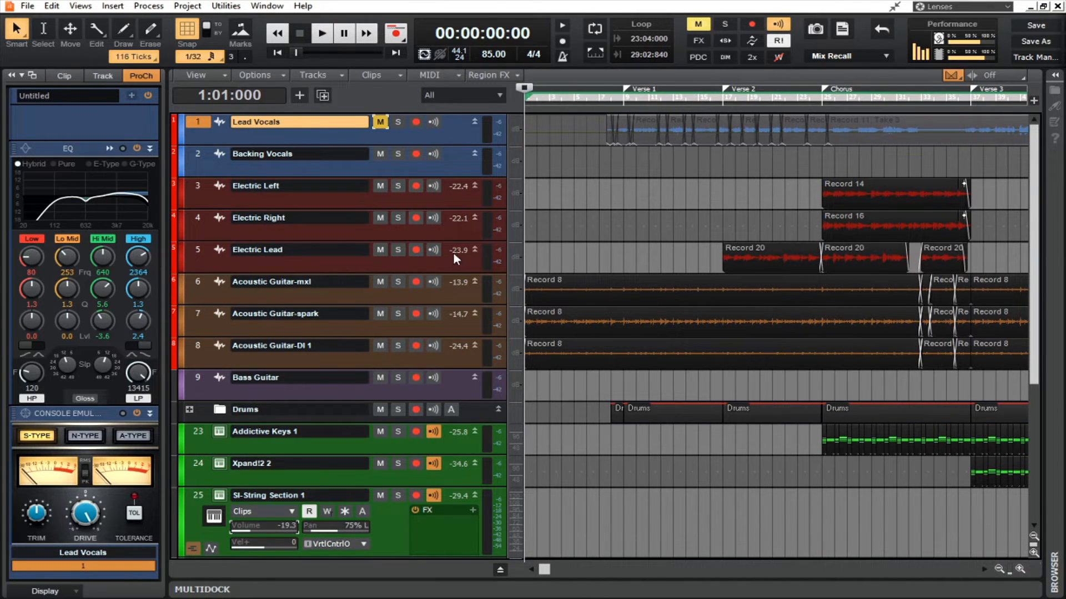
pyautogui.click(397, 282)
pyautogui.click(398, 314)
pyautogui.click(398, 346)
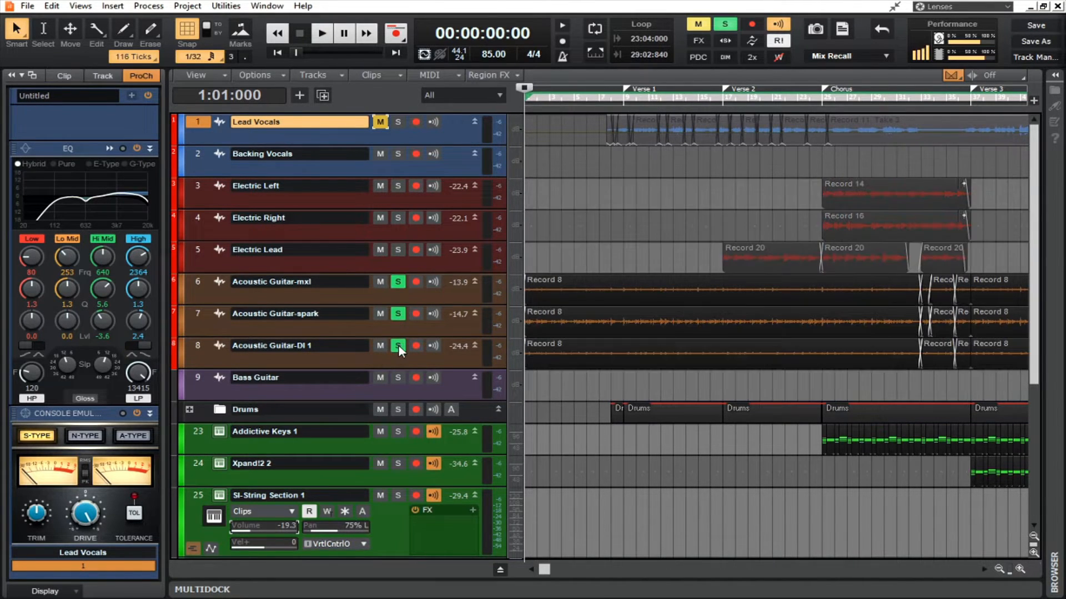
pyautogui.click(323, 36)
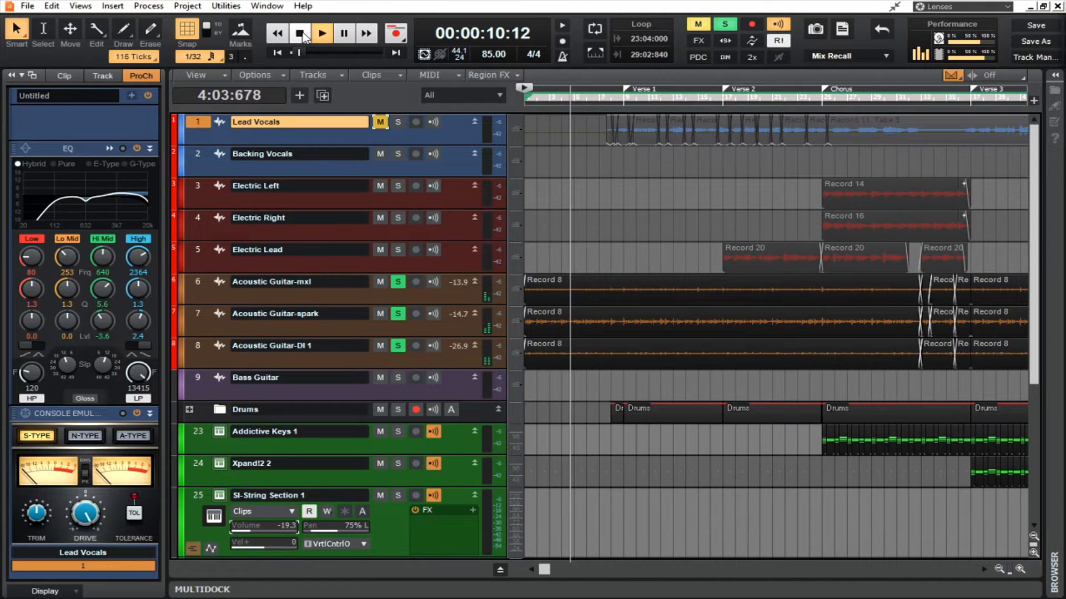
pyautogui.click(302, 33)
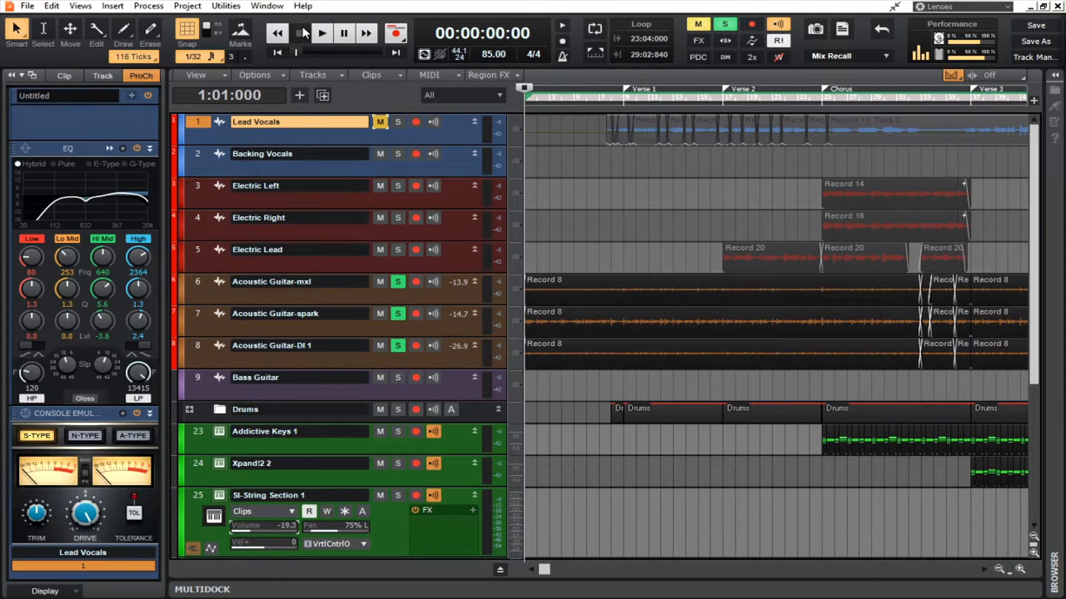
# - Show the bus pane and examine the Short Room, Medium Plate and Long Hall reverb buses and their effects
pyautogui.click(500, 572)
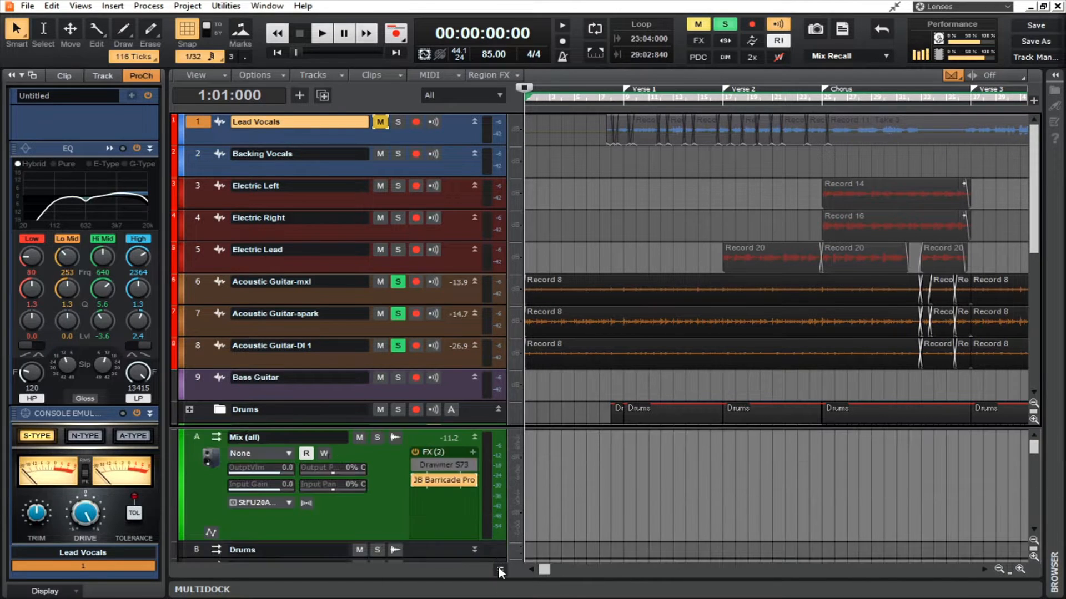
pyautogui.scroll(-3, 478, 510)
pyautogui.scroll(-3, 477, 511)
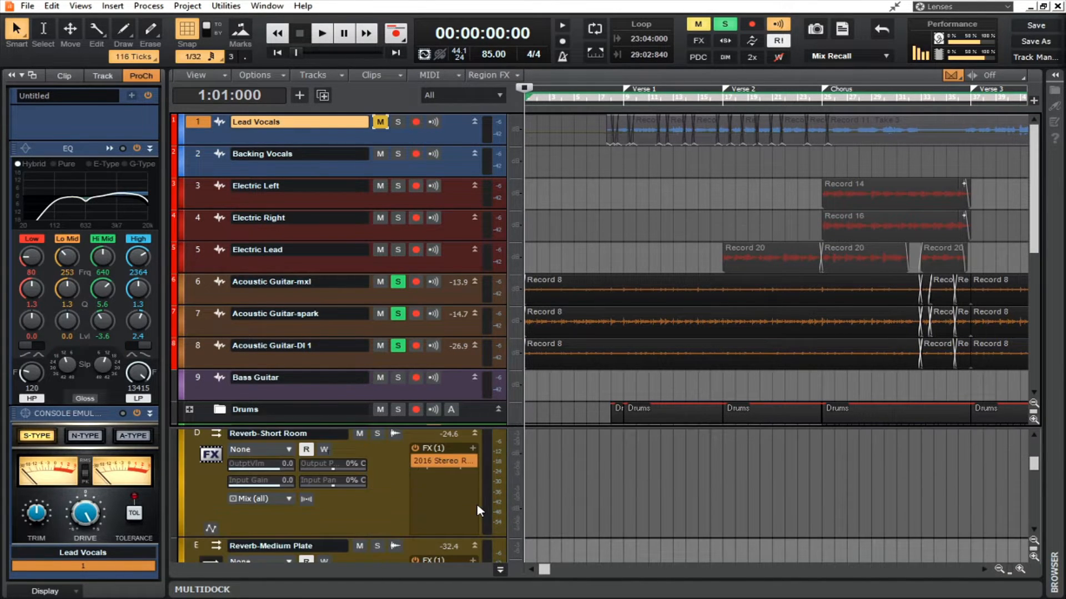
pyautogui.scroll(-3, 478, 510)
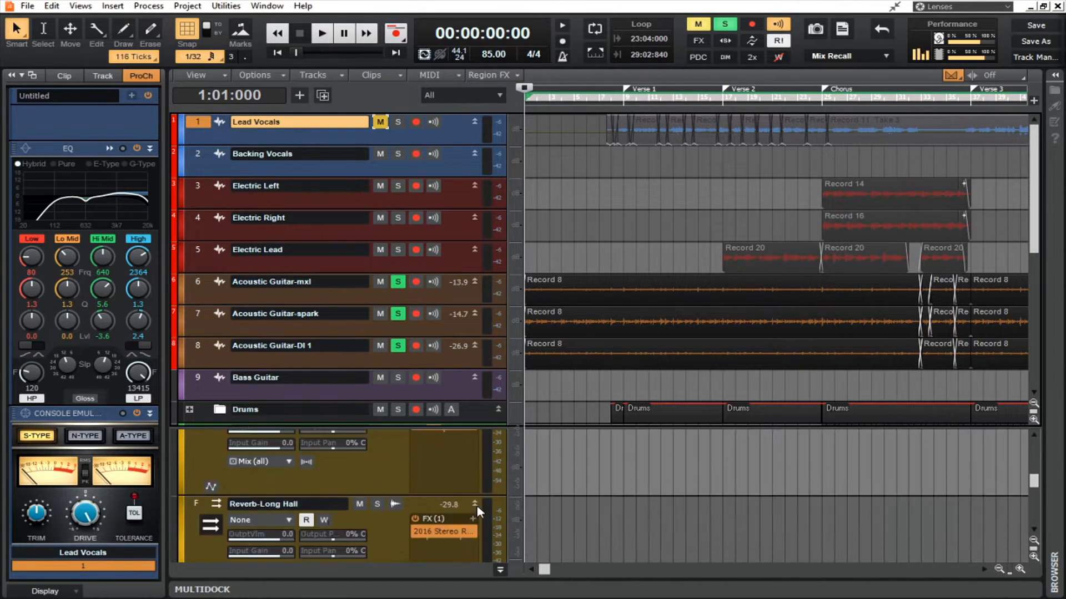
pyautogui.scroll(-1, 477, 511)
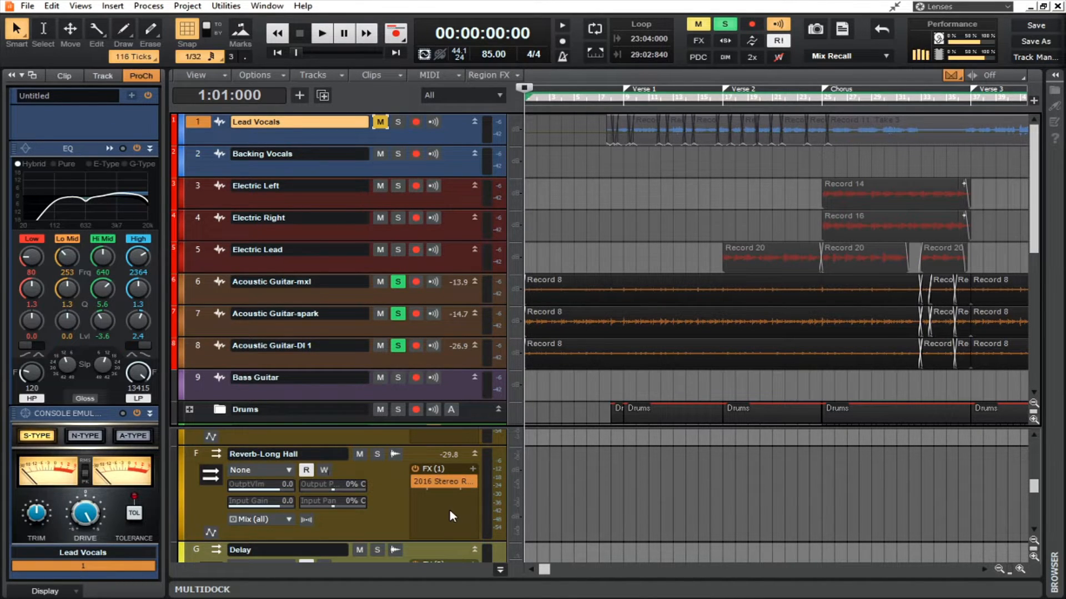
pyautogui.scroll(3, 449, 507)
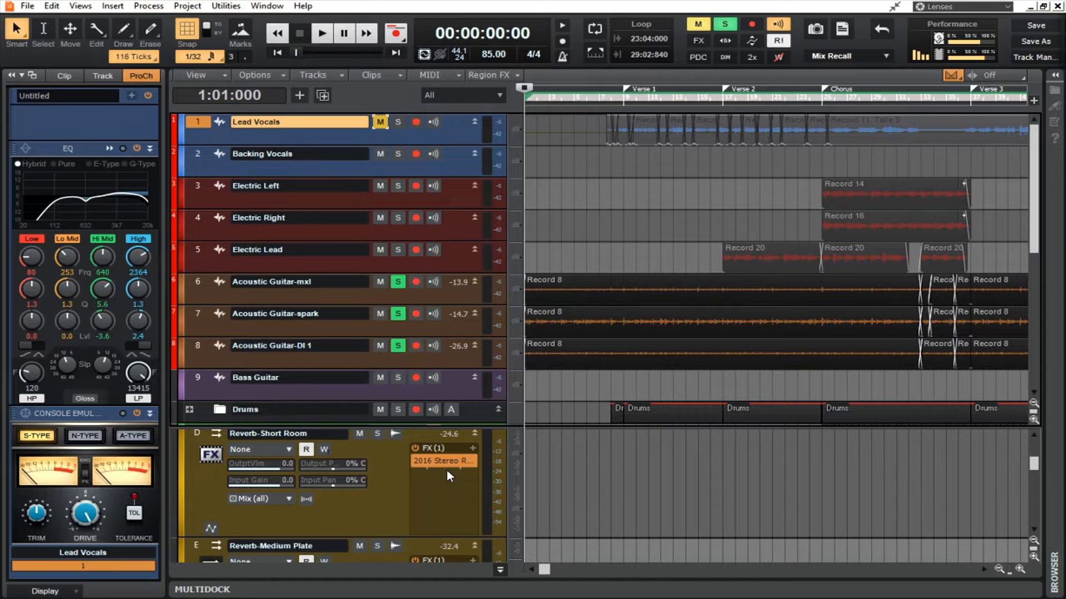
pyautogui.scroll(-3, 446, 469)
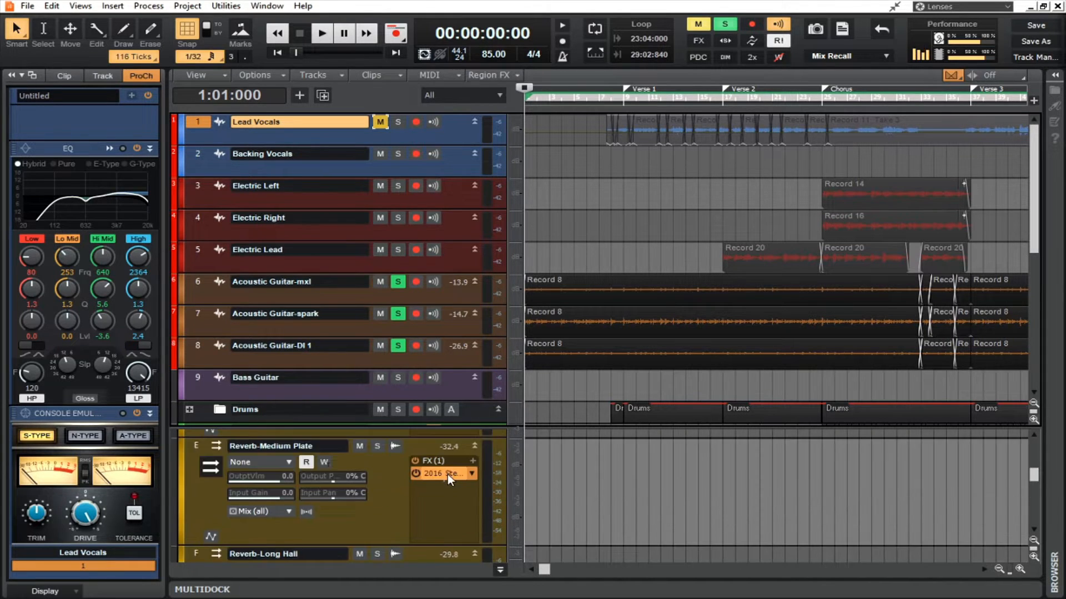
pyautogui.scroll(3, 449, 480)
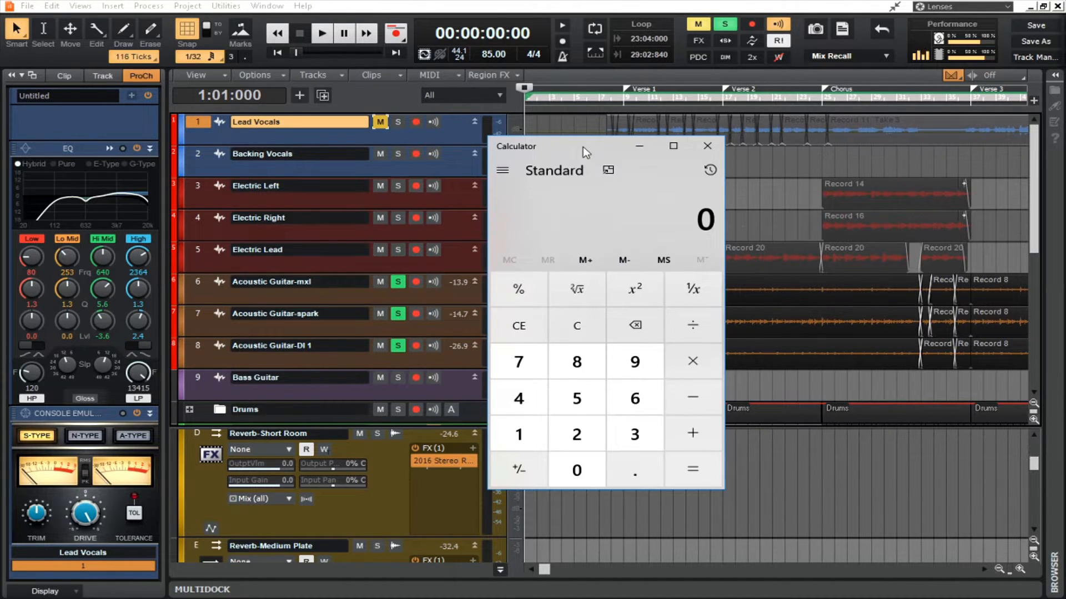
# - Divide 60,000 by 85 in the Calculator, highlight the whole-number part of the result, and close the Calculator
pyautogui.moveTo(589, 146); pyautogui.dragTo(562, 123)
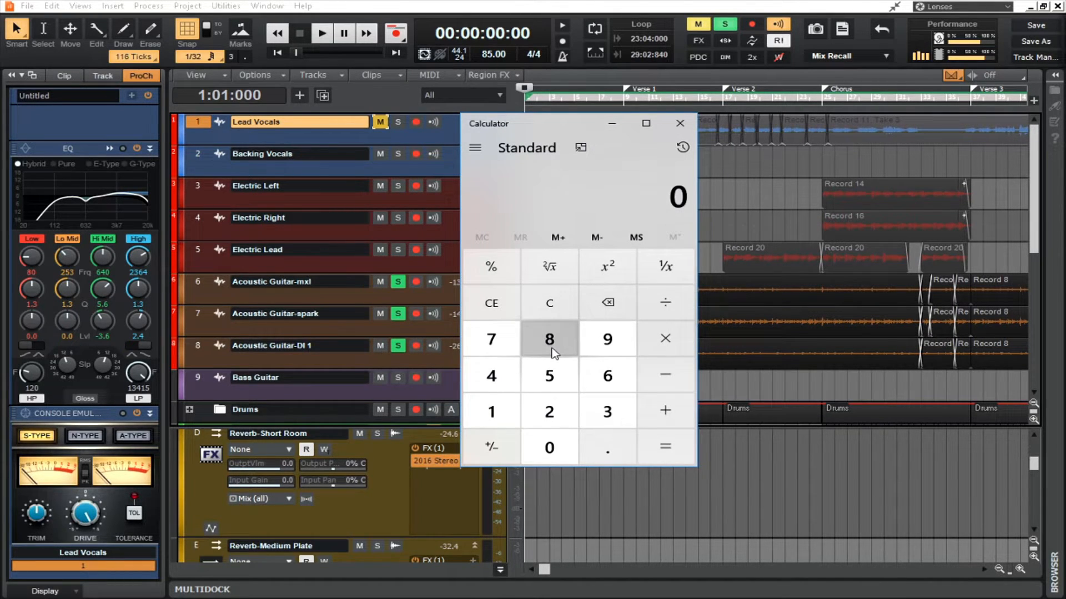
pyautogui.click(608, 374)
pyautogui.click(560, 443)
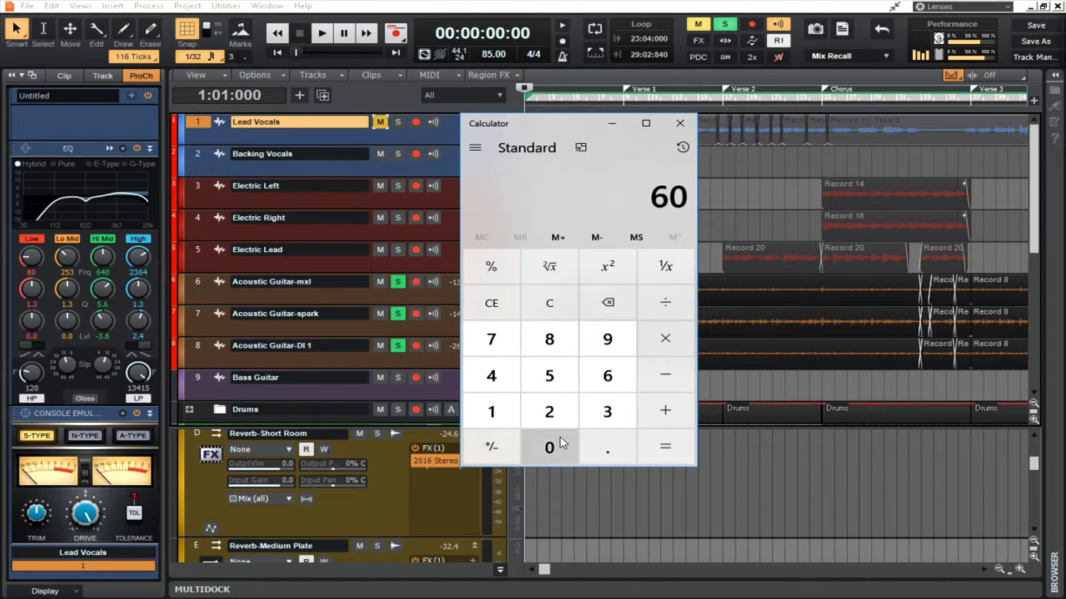
pyautogui.click(560, 440)
pyautogui.click(561, 441)
pyautogui.click(560, 441)
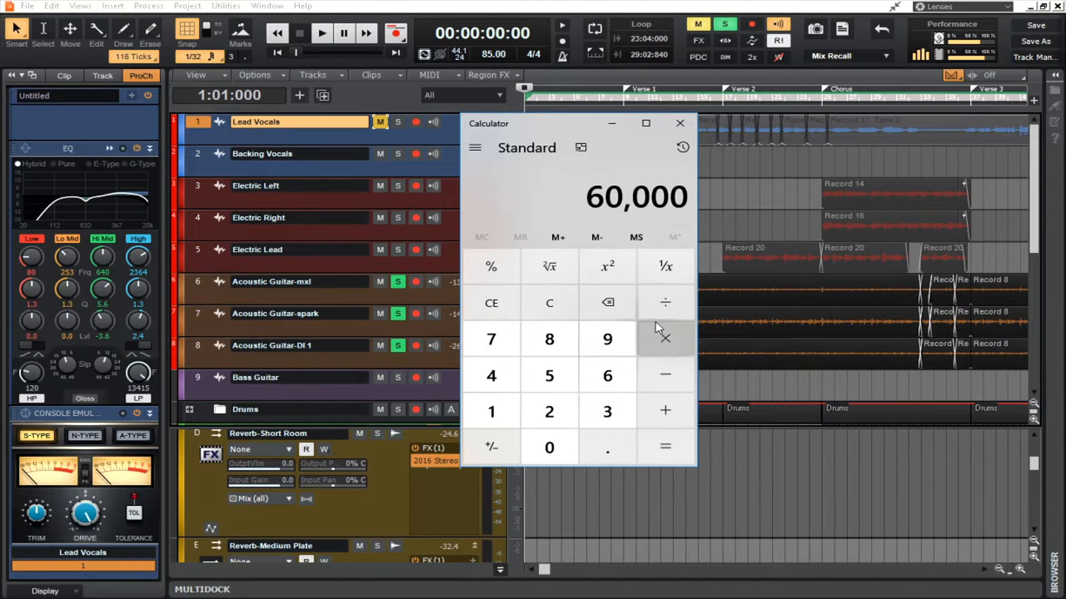
pyautogui.click(663, 303)
pyautogui.click(549, 341)
pyautogui.click(547, 375)
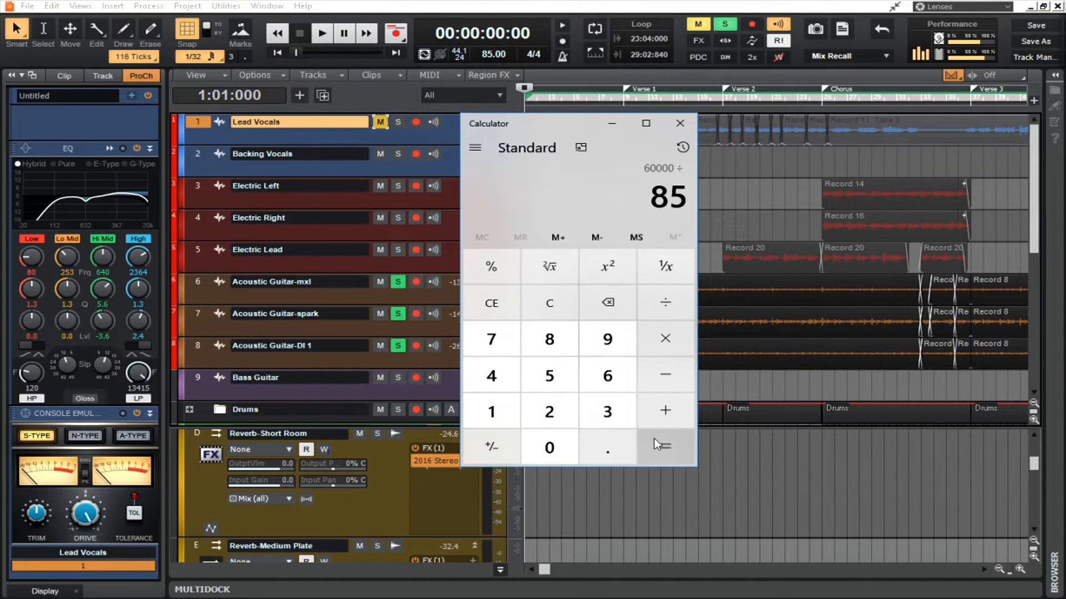
pyautogui.click(666, 447)
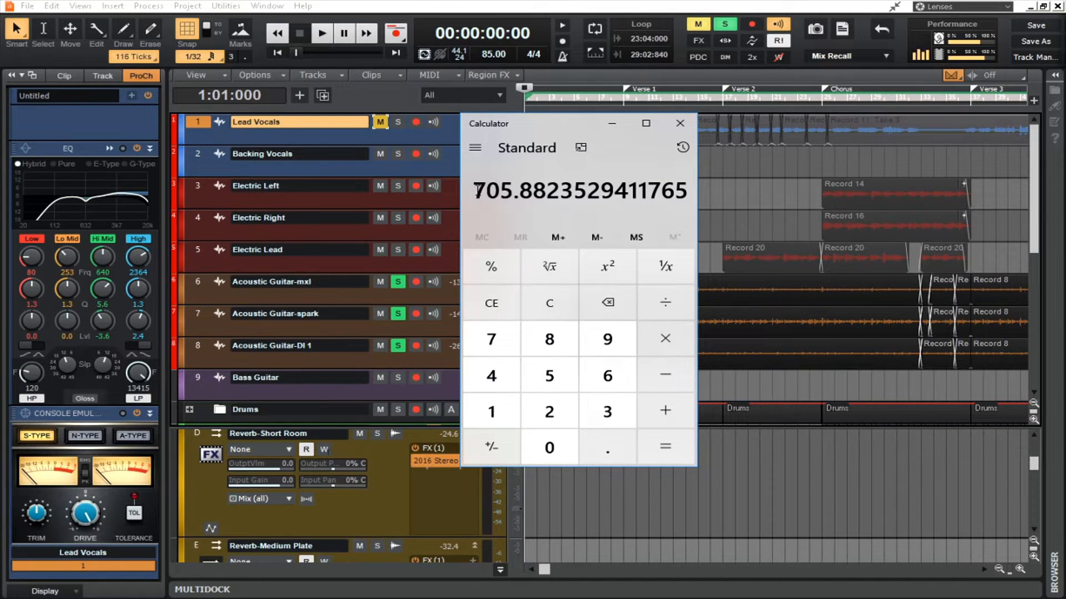
pyautogui.moveTo(475, 190); pyautogui.dragTo(514, 191)
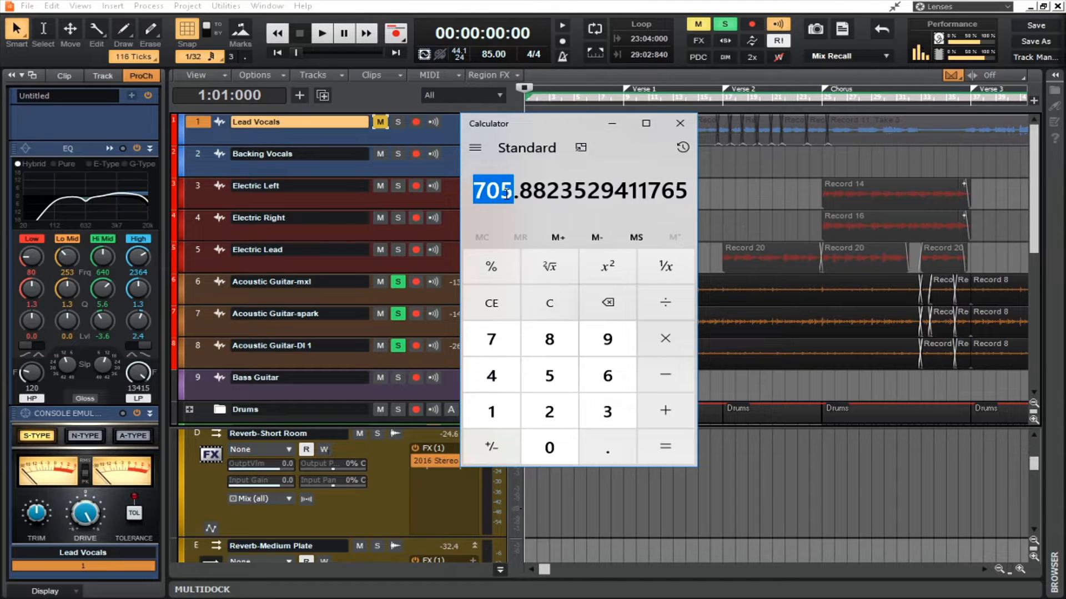
pyautogui.click(678, 129)
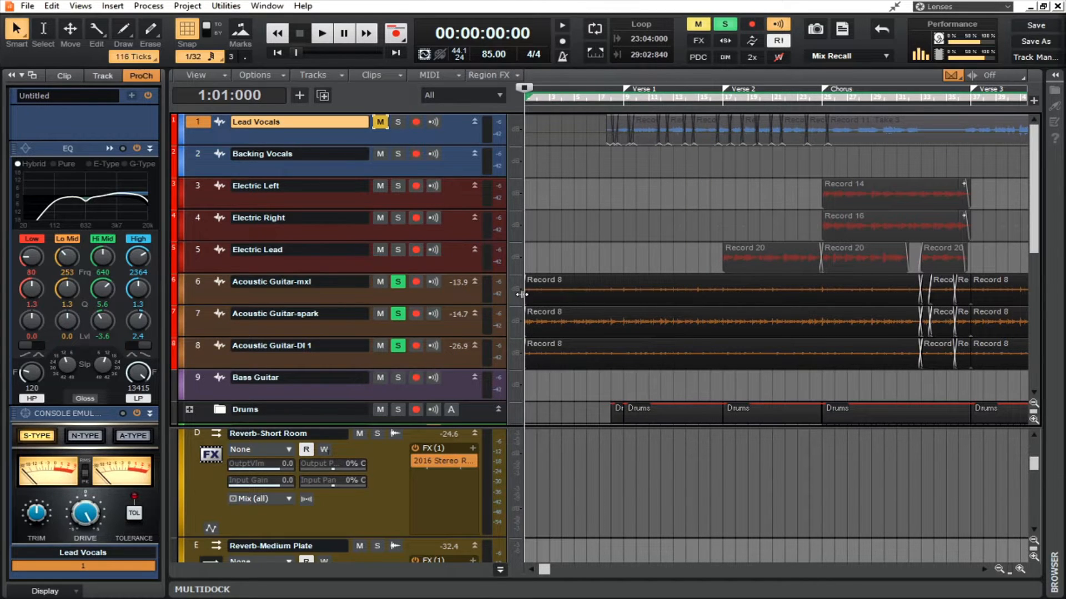
# - Solo the Reverb-Short Room bus
pyautogui.scroll(-5, 458, 377)
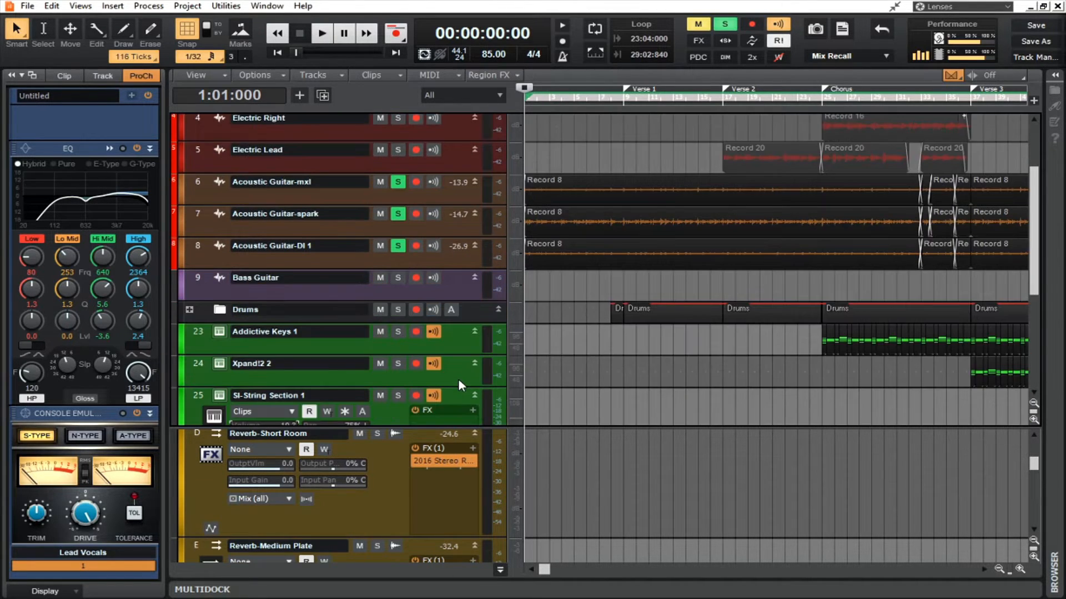
pyautogui.scroll(-1, 422, 489)
pyautogui.scroll(1, 424, 478)
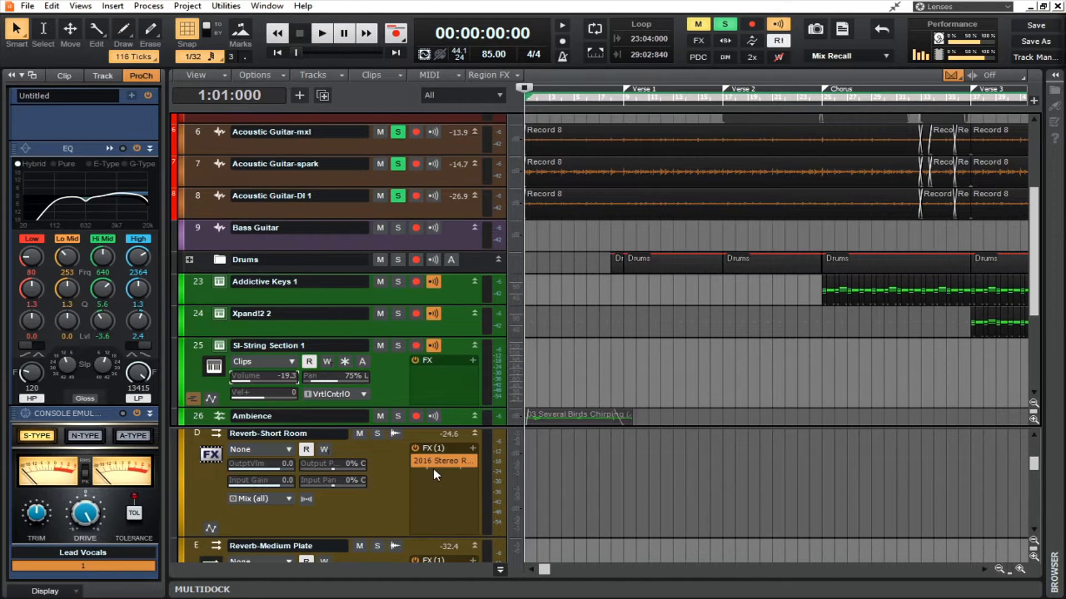
pyautogui.click(378, 434)
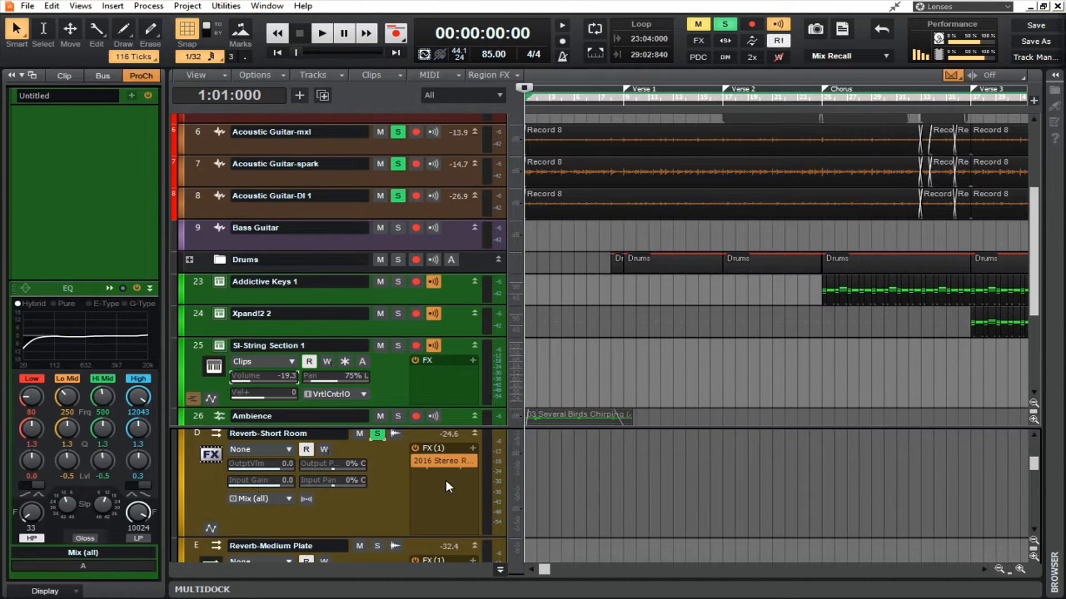
# - Enlarge the Acoustic Guitar-mxl track and unsolo the mxl and DI 1 guitars so only Acoustic Guitar-spark stays soloed
pyautogui.scroll(2, 444, 473)
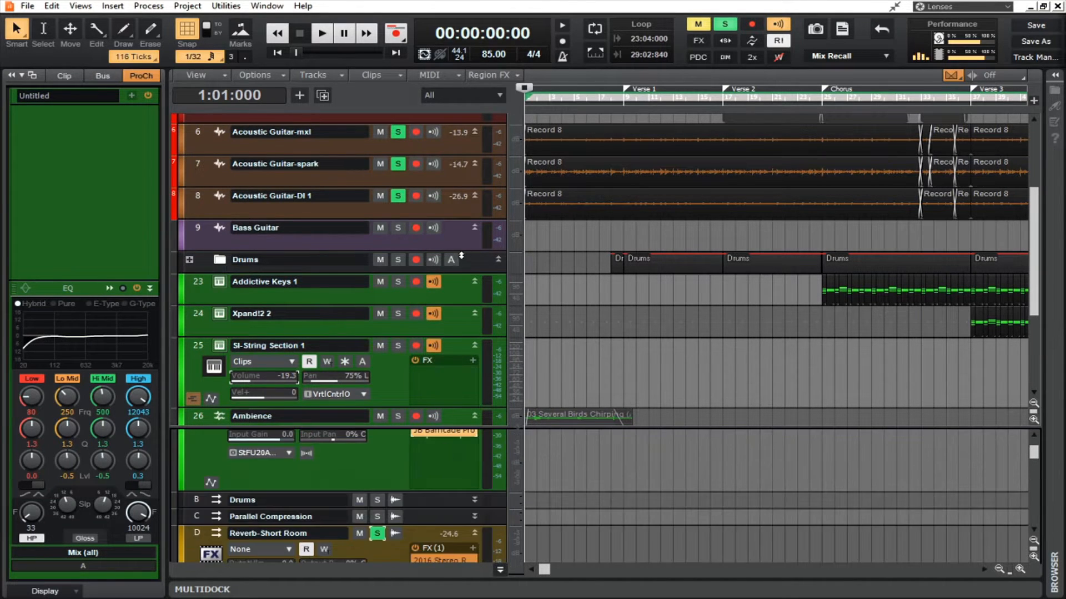
pyautogui.scroll(3, 458, 210)
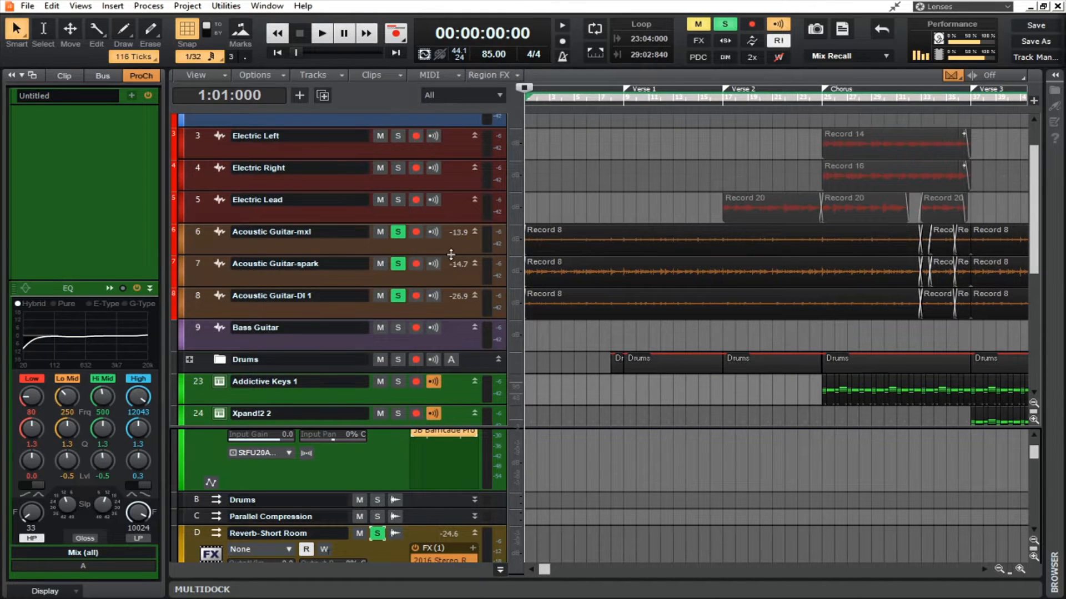
pyautogui.doubleClick(452, 249)
pyautogui.scroll(-1, 387, 313)
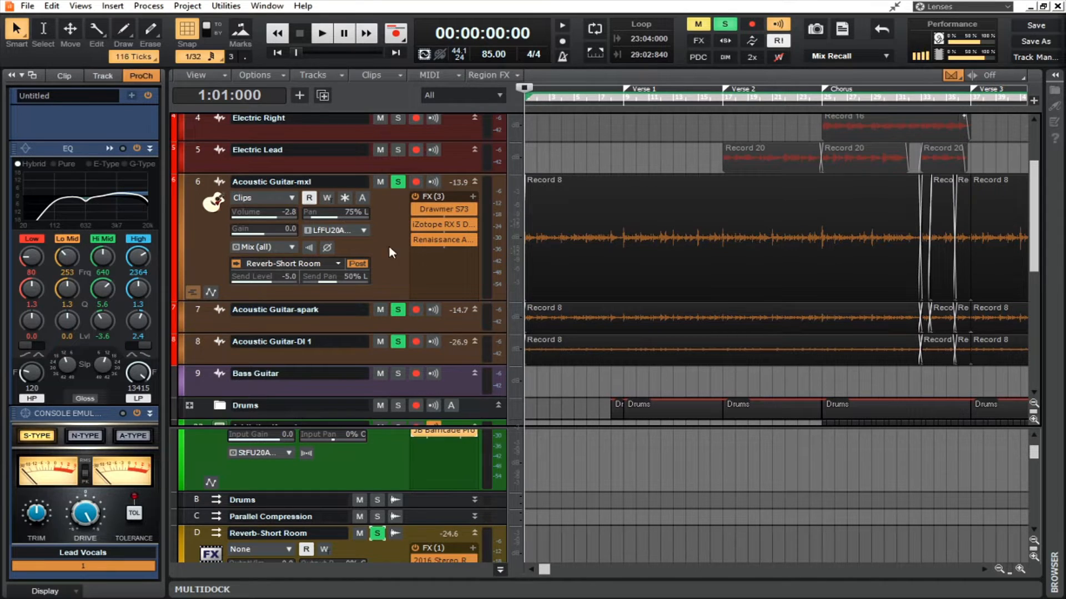
pyautogui.click(399, 181)
pyautogui.click(397, 342)
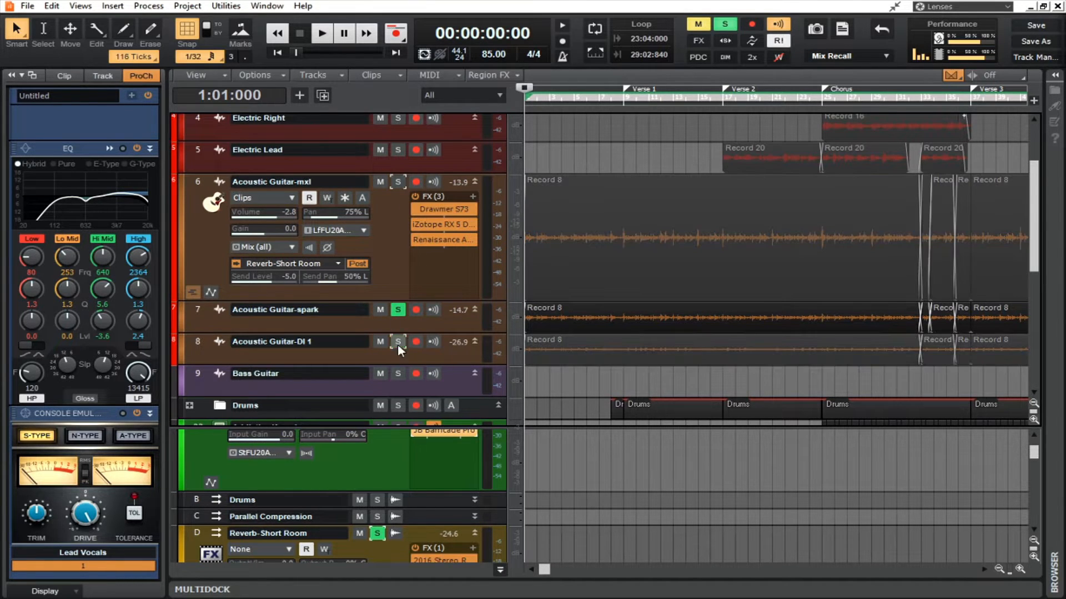
# - Enlarge the Acoustic Guitar-spark track, switch its Reverb-Short Room send from post to pre, and play about four seconds from the song's start
pyautogui.moveTo(467, 334); pyautogui.dragTo(466, 416)
pyautogui.scroll(-1, 385, 354)
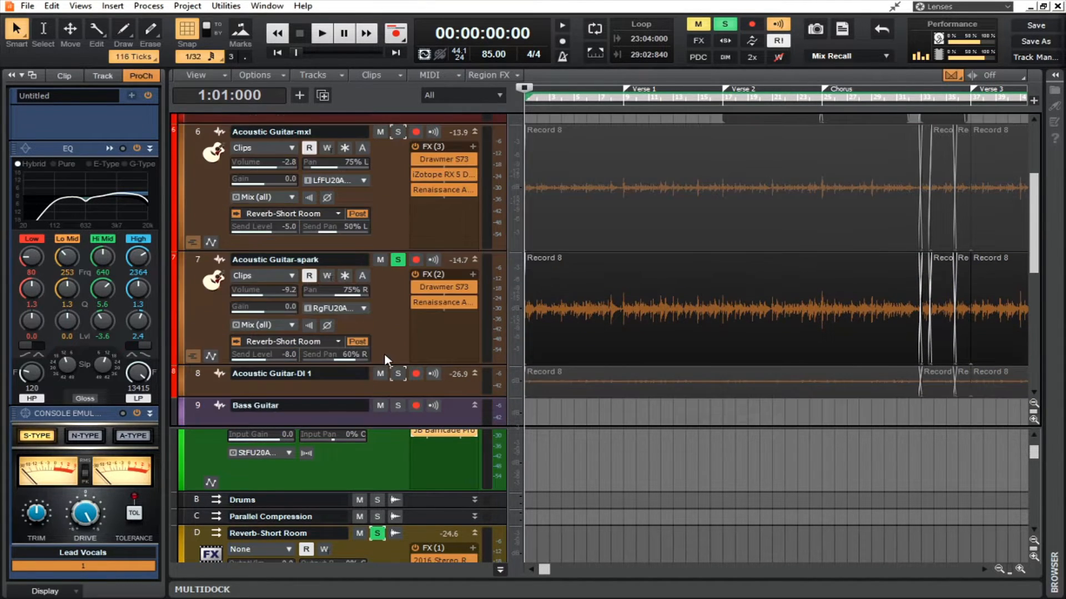
pyautogui.click(366, 341)
pyautogui.scroll(1, 445, 464)
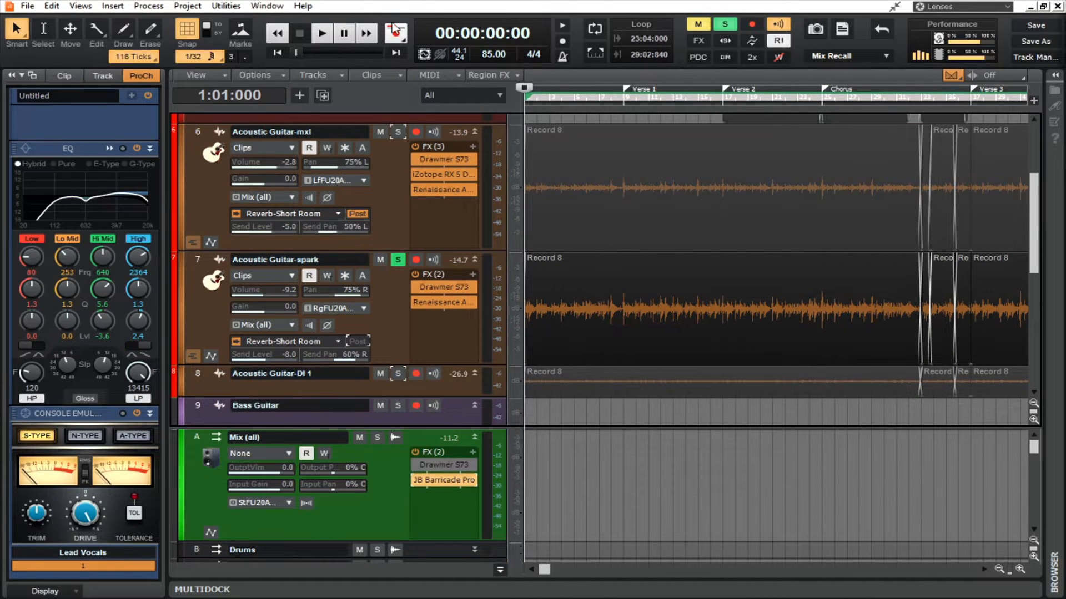
pyautogui.click(323, 35)
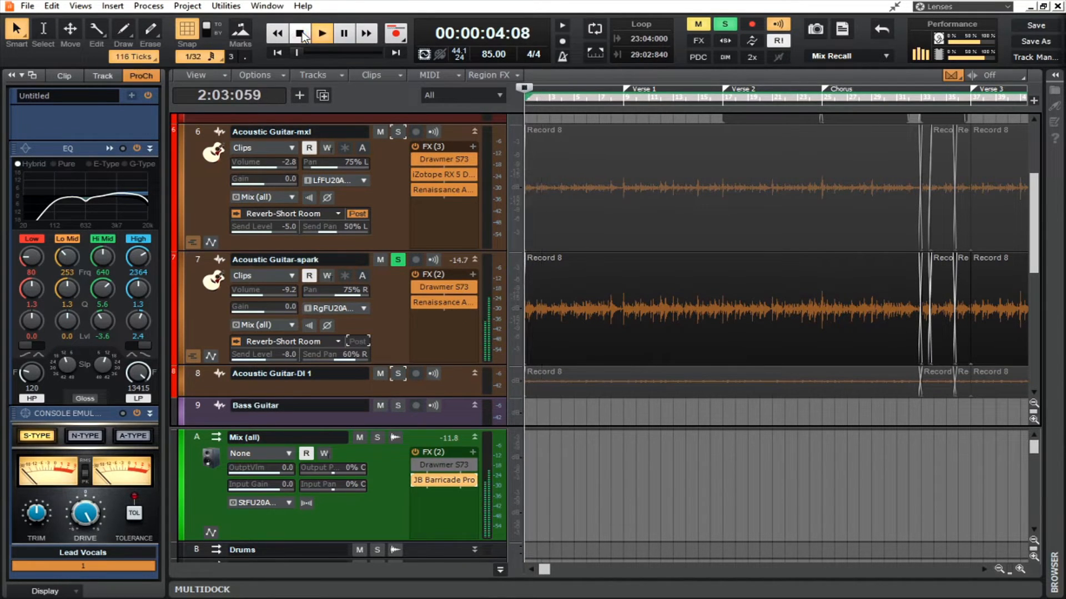
pyautogui.press('space')
pyautogui.hotkey('ctrl', 's')
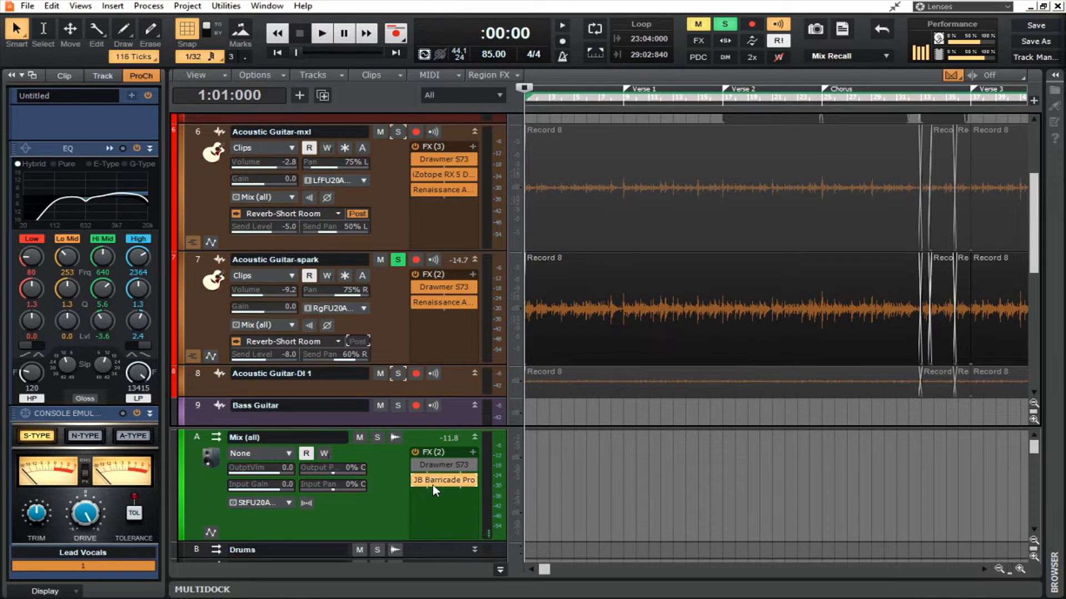
# - Open the 2016 Stereo Room effect on the Reverb-Short Room bus and reposition its window
pyautogui.scroll(-3, 439, 487)
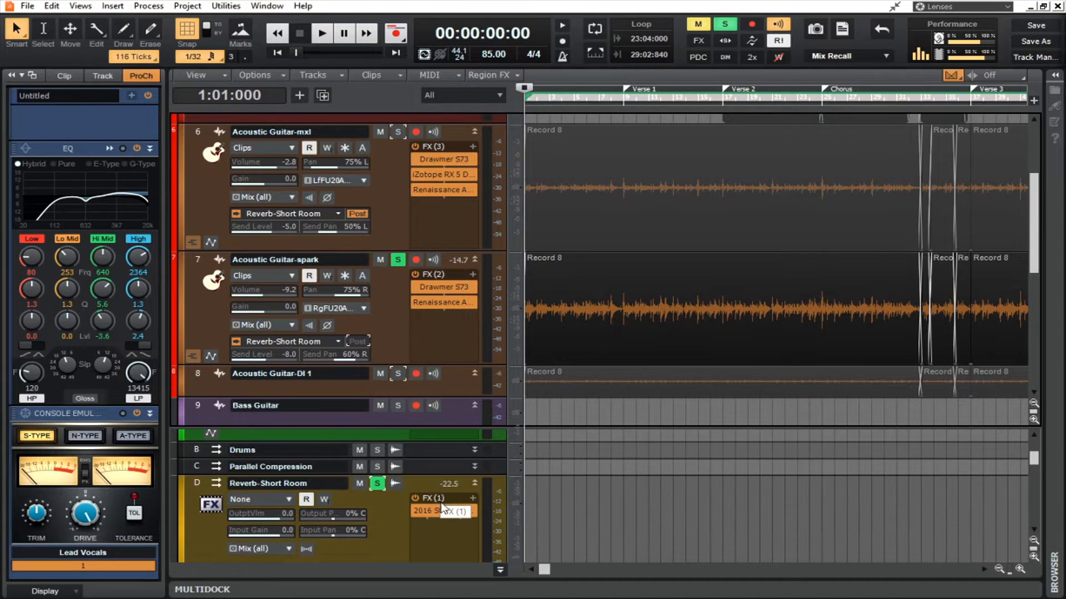
pyautogui.click(449, 509)
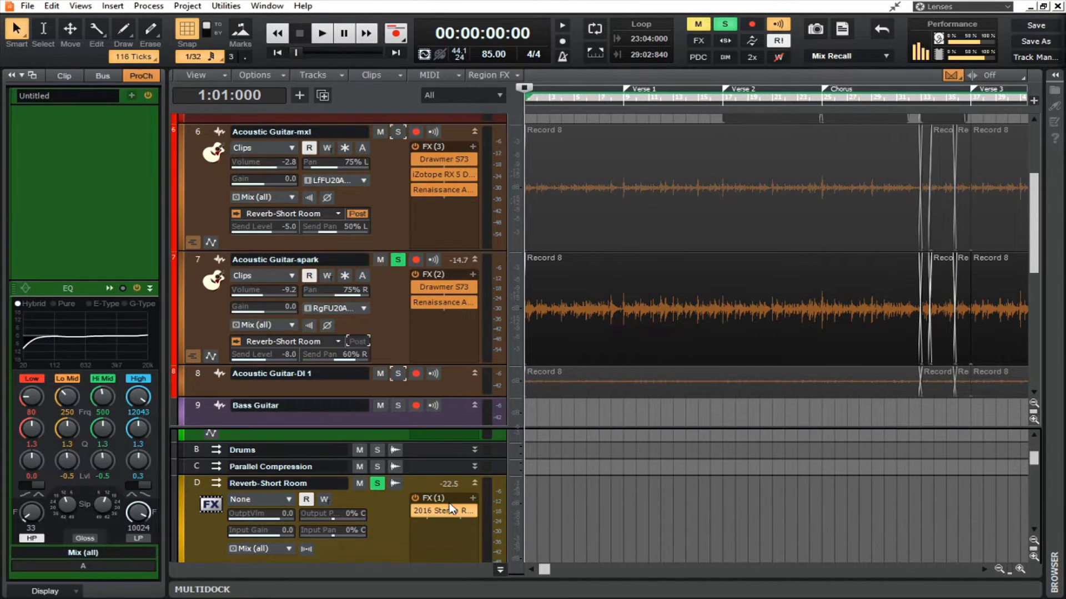
pyautogui.doubleClick(442, 511)
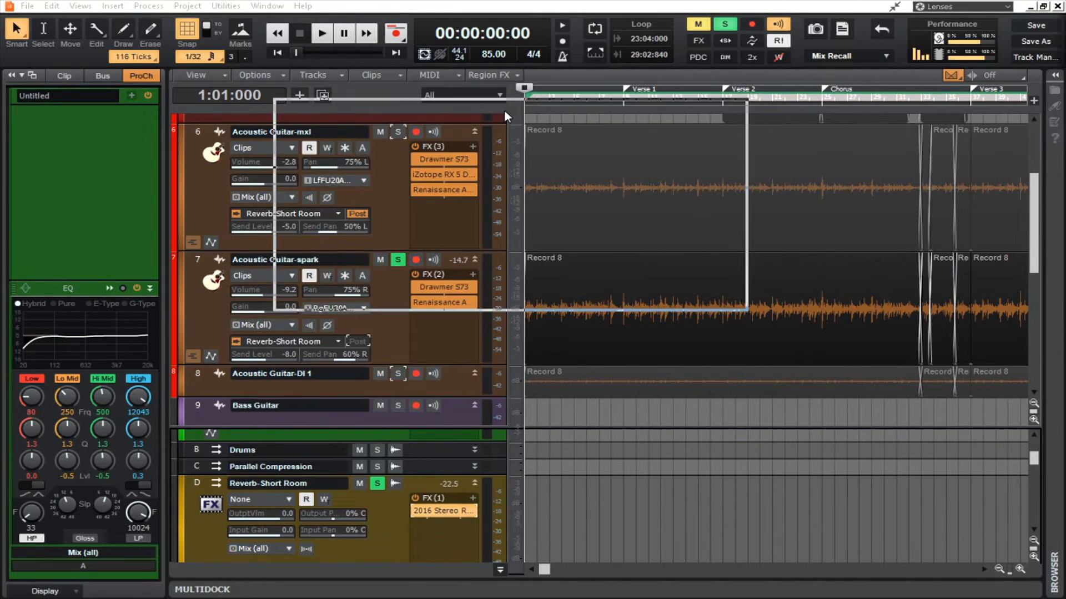
pyautogui.moveTo(507, 114); pyautogui.dragTo(545, 143)
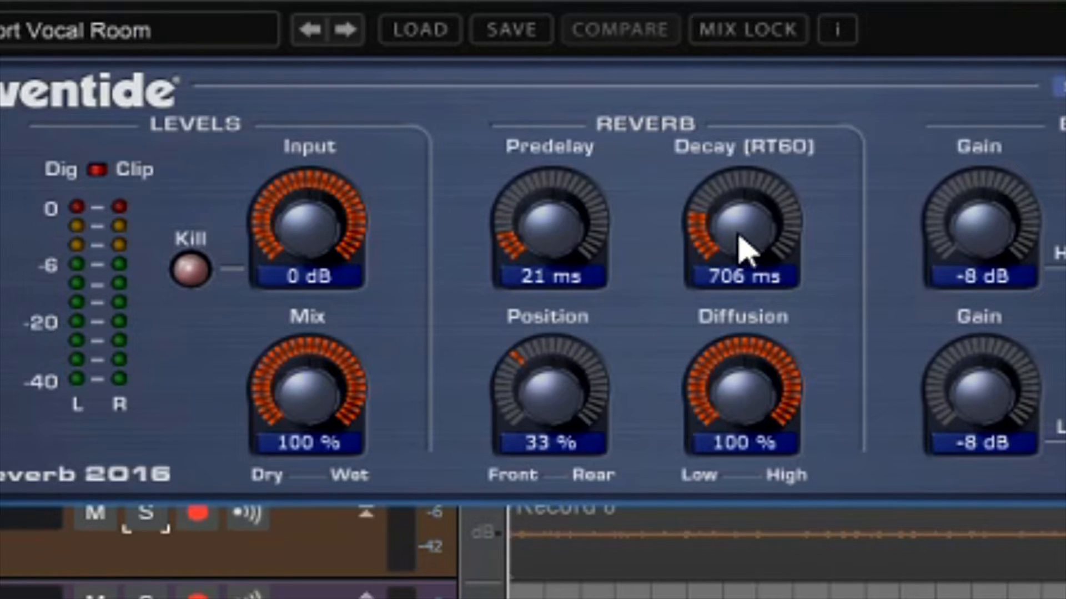
# - Raise the Stereo Room reverb's decay to 4.7 s and briefly play the spark guitar from the song's start
pyautogui.moveTo(746, 258); pyautogui.dragTo(668, 73)
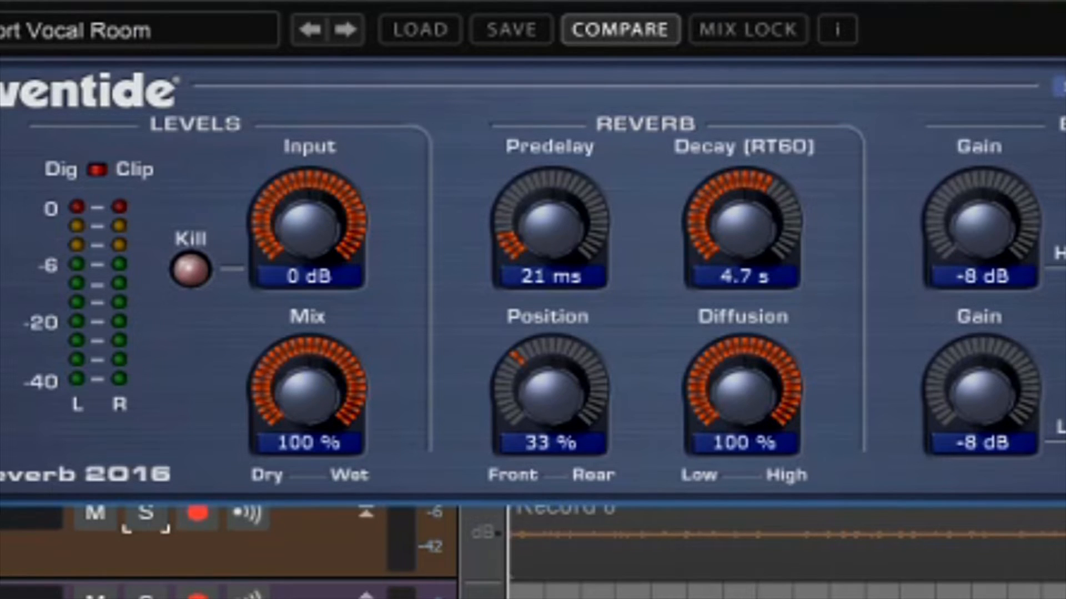
pyautogui.press('space')
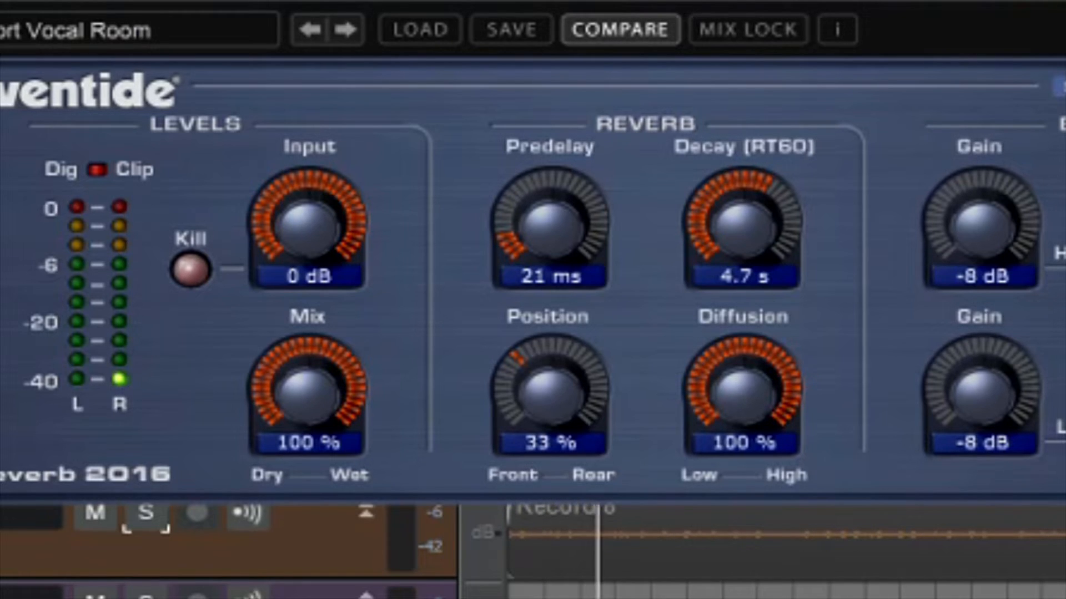
pyautogui.press('space')
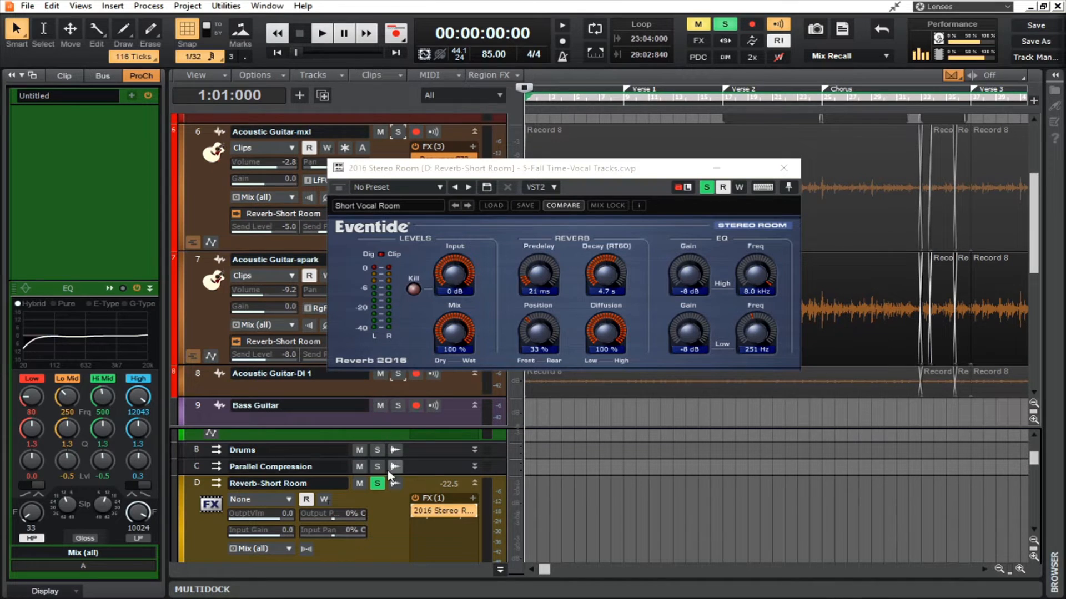
# - Move the reverb window off the tracks, return the spark guitar's send to post, and solo the mxl and DI 1 guitars
pyautogui.moveTo(462, 168); pyautogui.dragTo(712, 153)
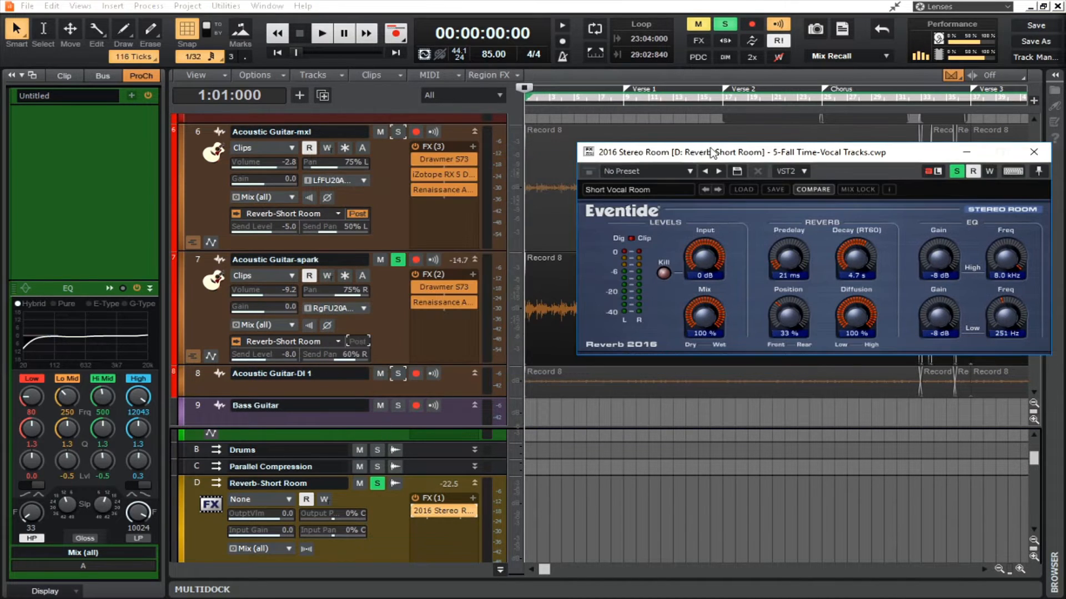
pyautogui.click(360, 341)
pyautogui.click(398, 132)
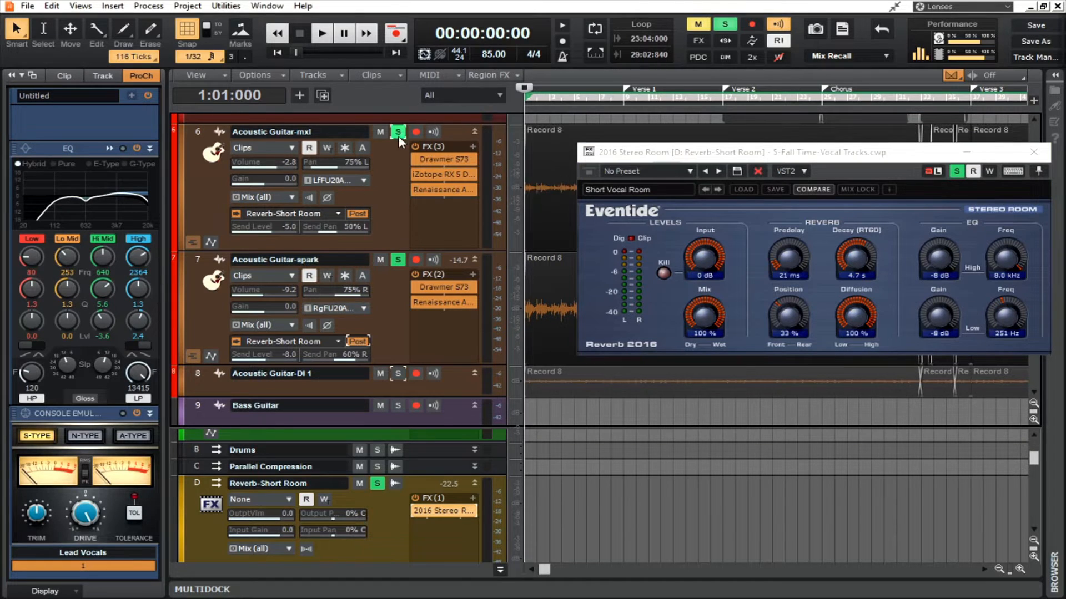
pyautogui.click(398, 374)
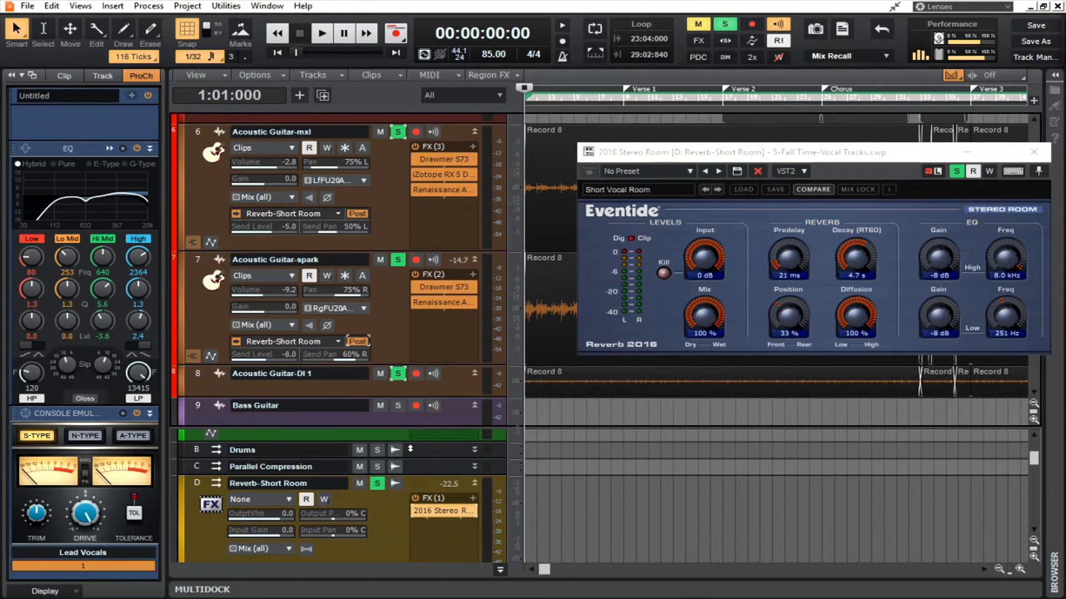
# - Play the three acoustic guitars from the song's start, unsolo the Reverb-Short Room bus during playback, and stop
pyautogui.click(321, 36)
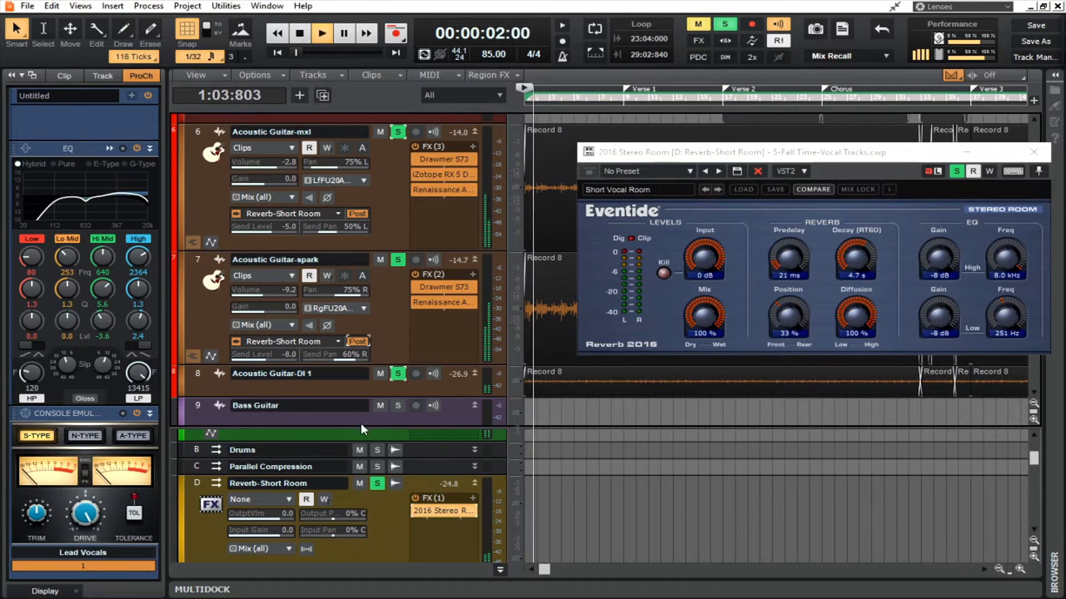
pyautogui.click(377, 484)
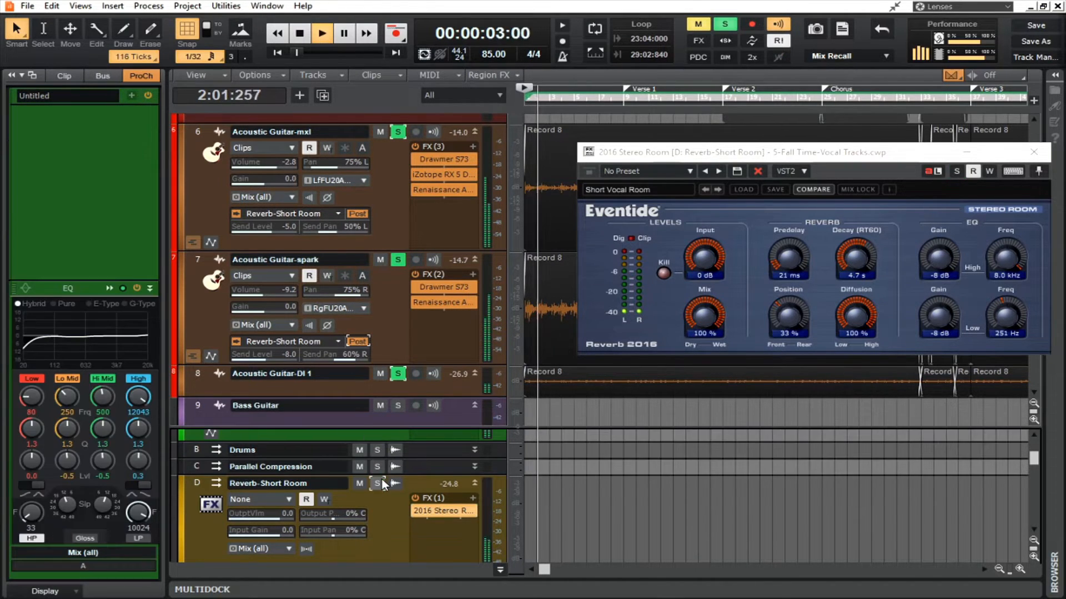
pyautogui.click(300, 38)
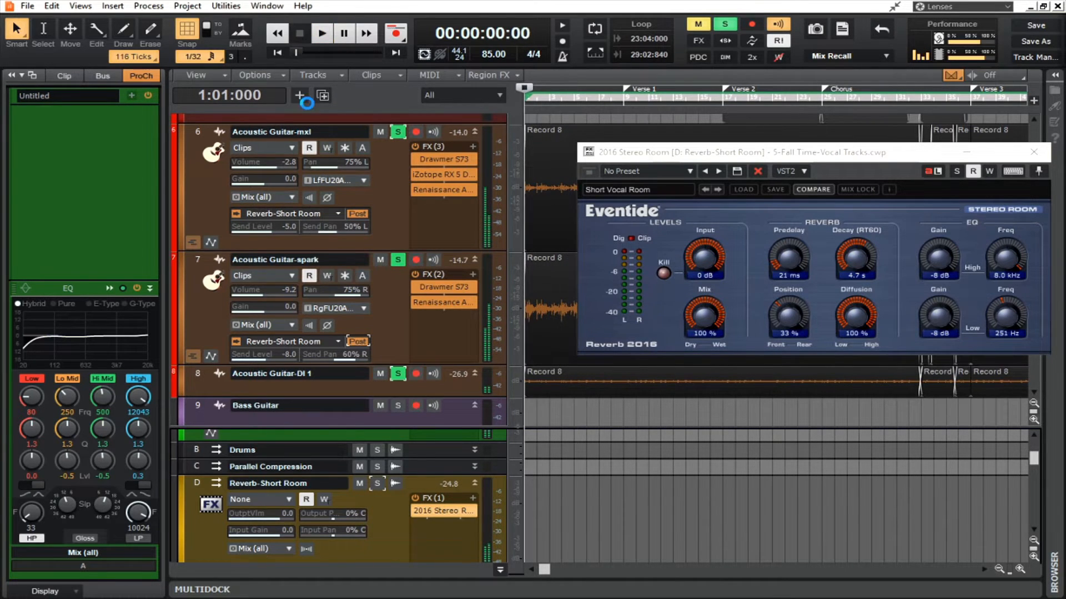
pyautogui.hotkey('ctrl', 's')
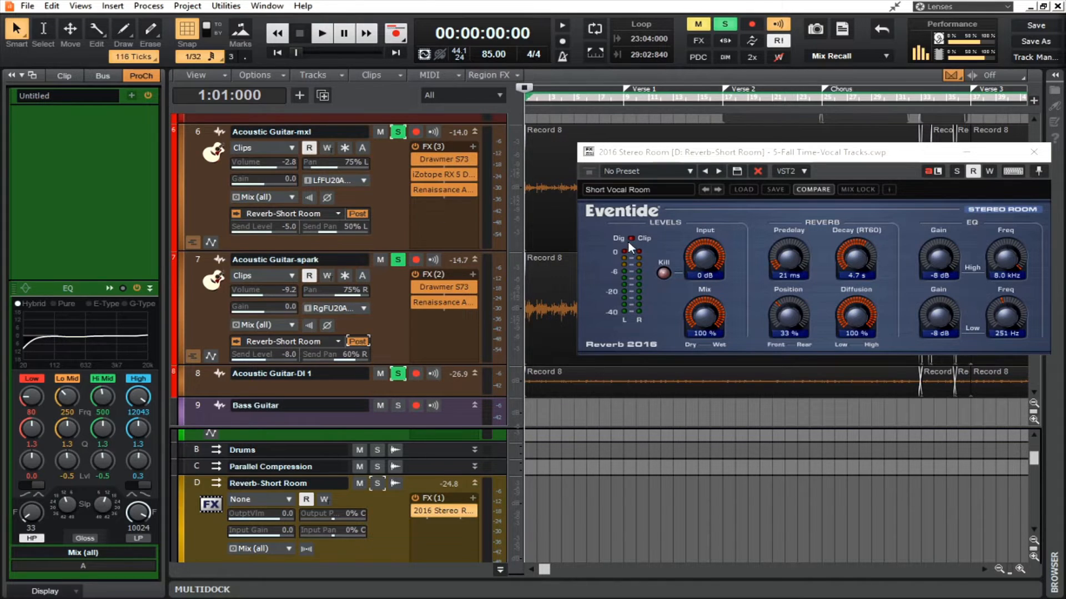
# - Set the Stereo Room reverb's decay to 706 ms and play the acoustic guitars from the song's start
pyautogui.click(852, 276)
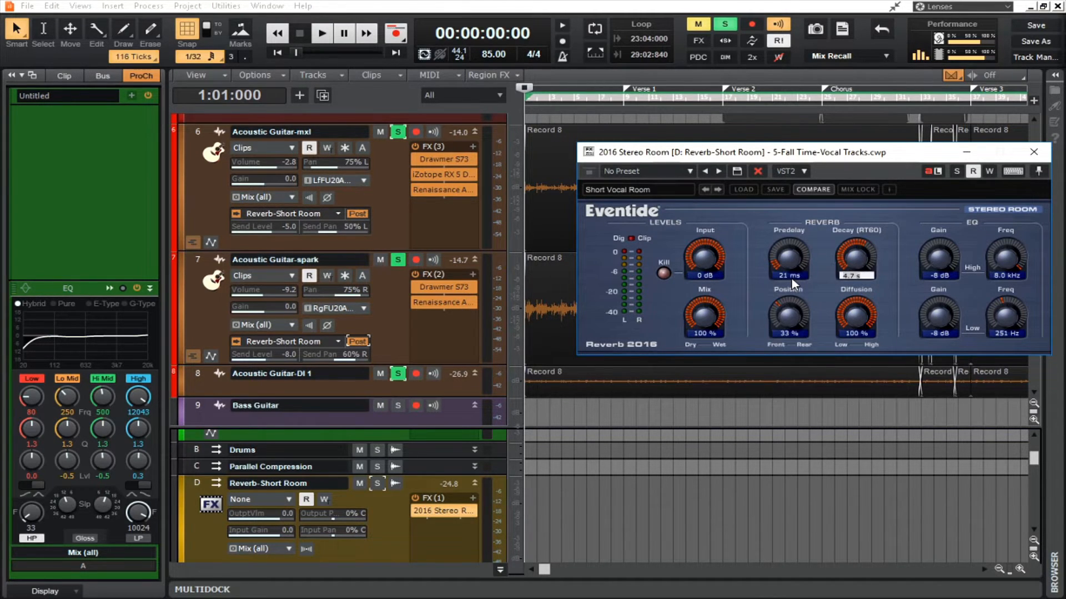
pyautogui.write('74')
pyautogui.press('Return')
pyautogui.click(856, 276)
pyautogui.write('.7')
pyautogui.press('Return')
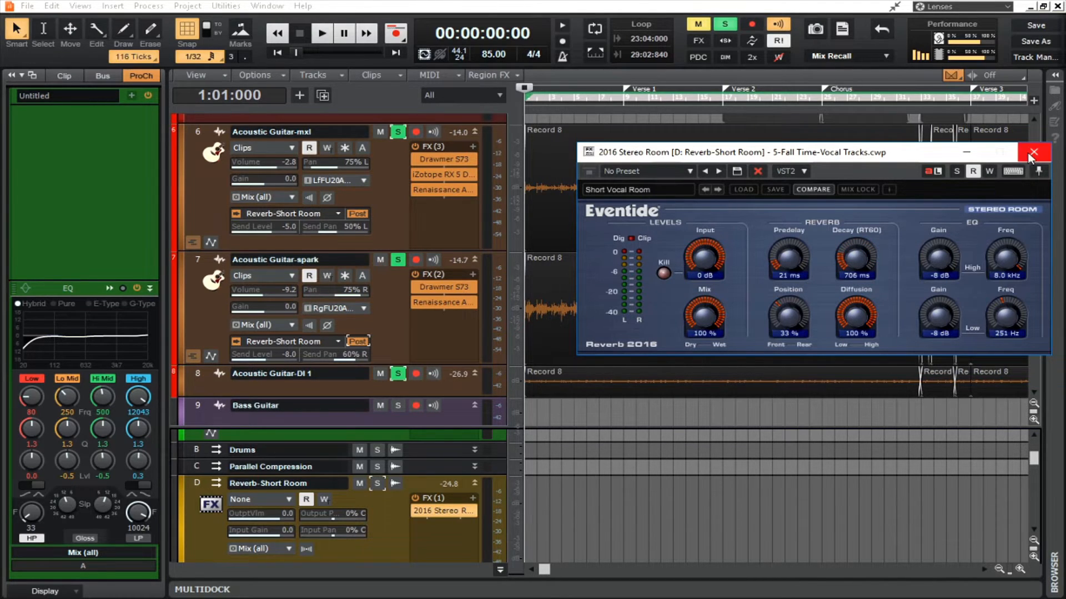
pyautogui.click(322, 35)
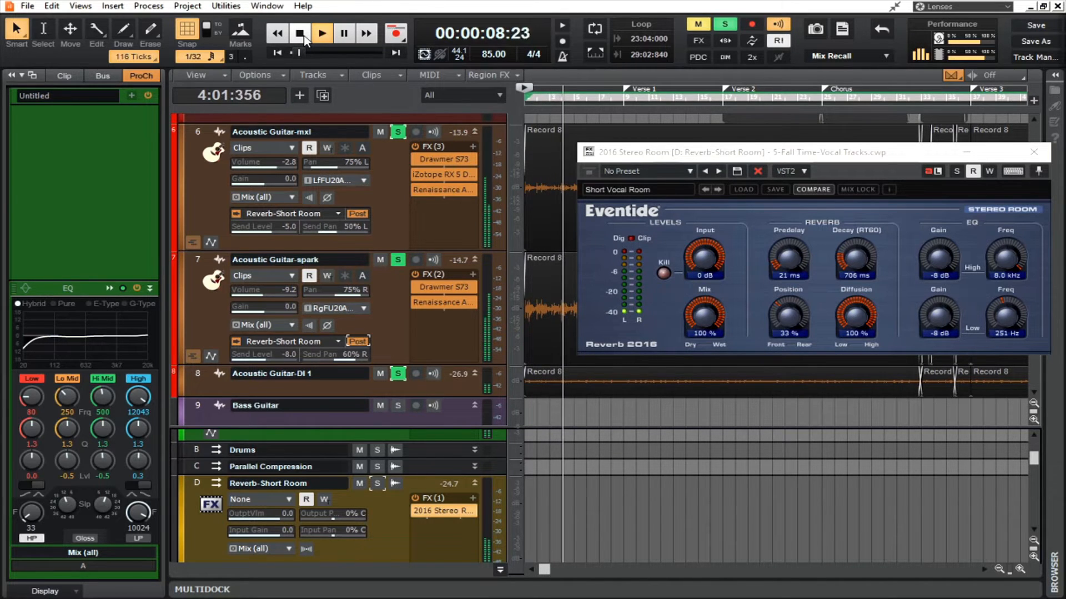
# - Stop playback, close the Stereo Room reverb, and unsolo the mxl, spark and DI 1 acoustic guitars
pyautogui.click(304, 37)
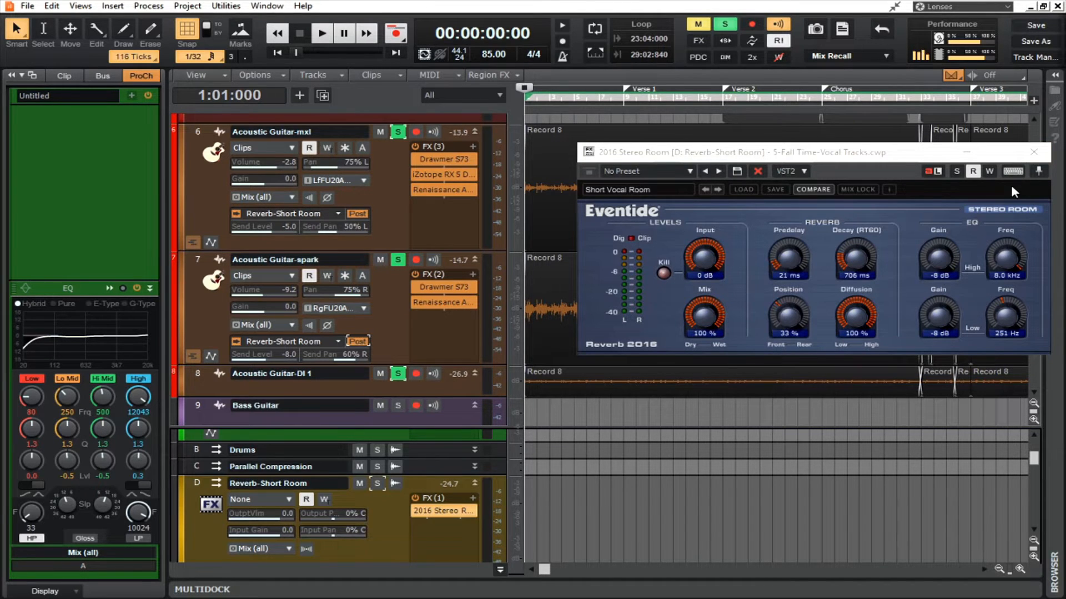
pyautogui.click(1034, 151)
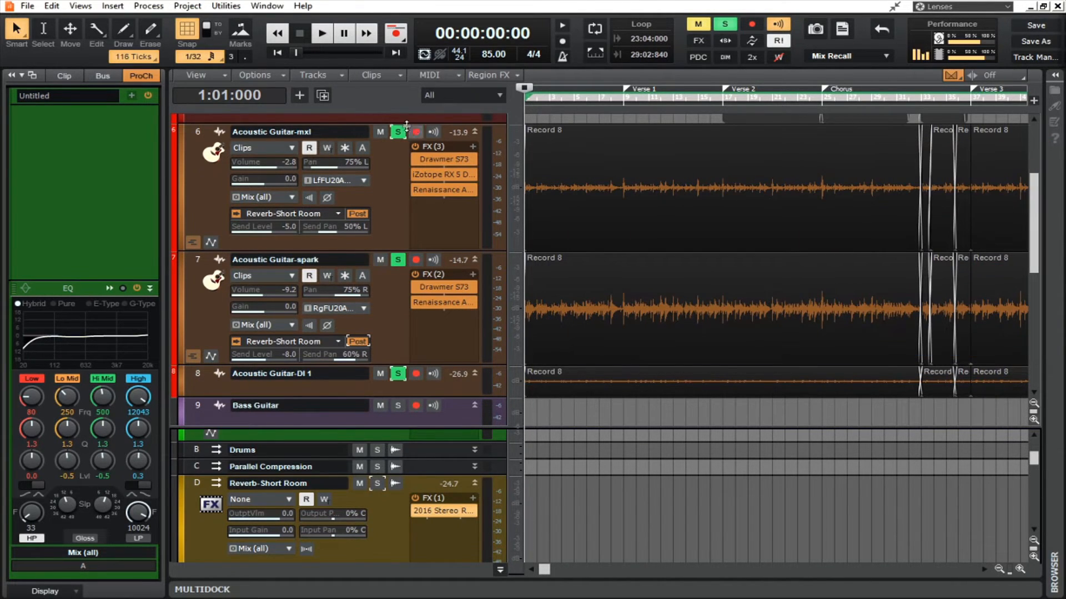
pyautogui.click(398, 131)
pyautogui.click(398, 259)
pyautogui.click(398, 374)
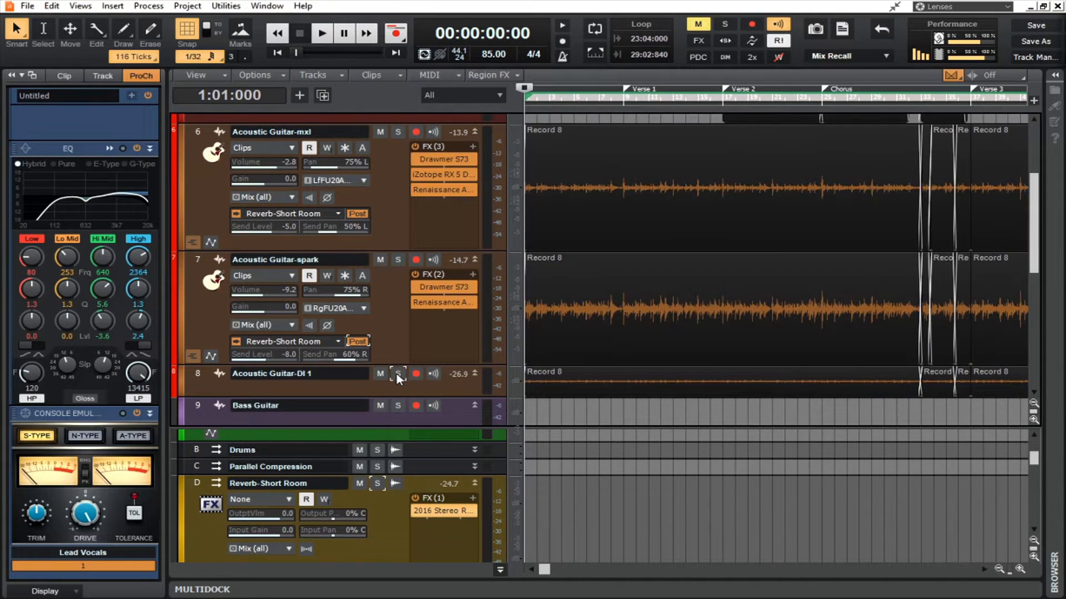
# - Hide the bus pane and collapse the Inspector to give the tracks more room
pyautogui.scroll(-3, 401, 497)
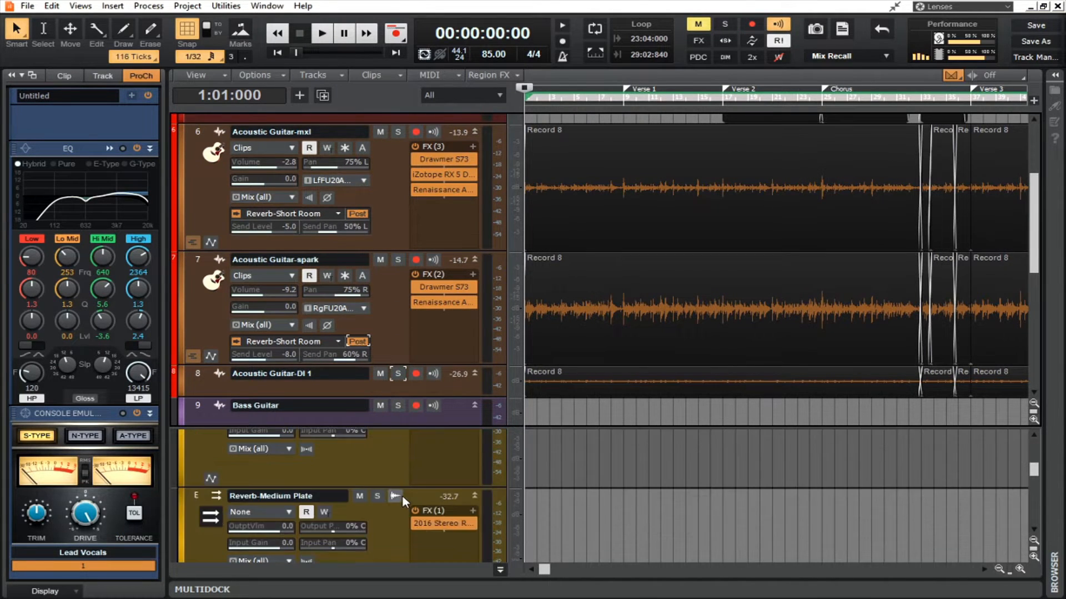
pyautogui.click(499, 570)
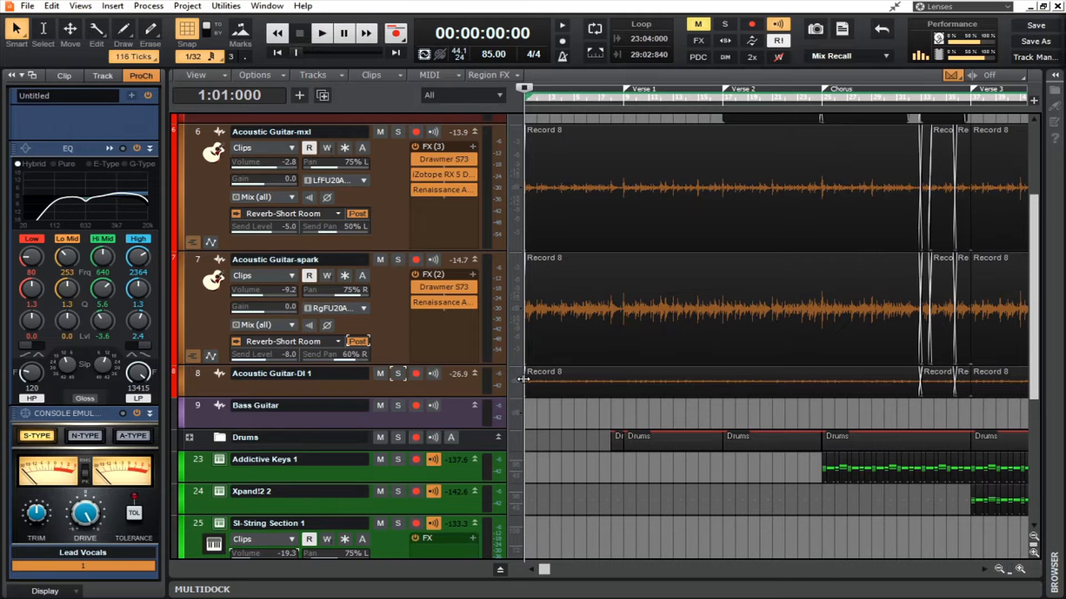
pyautogui.click(12, 76)
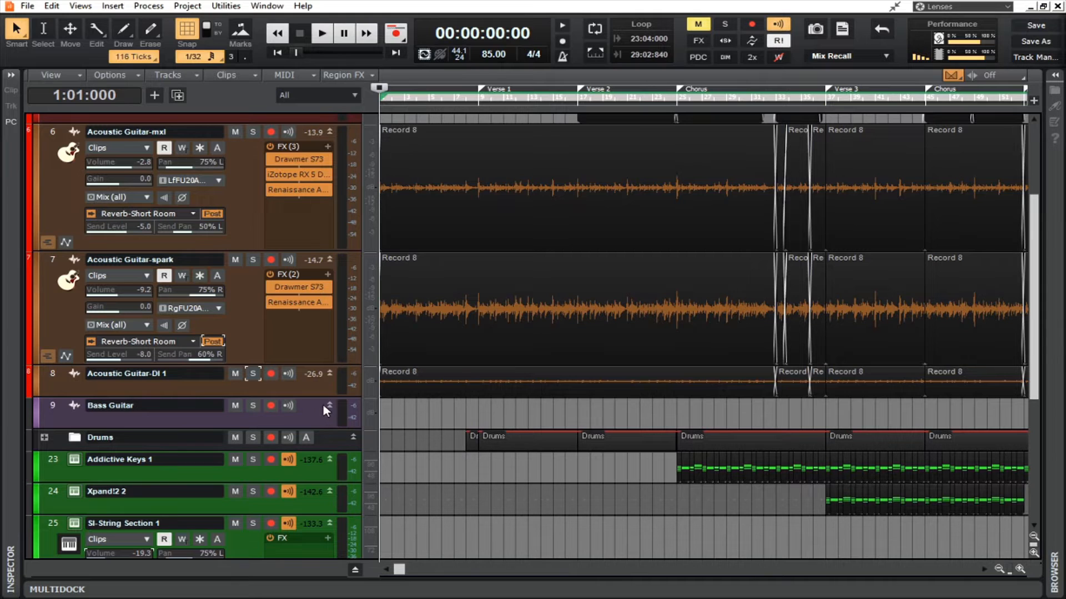
# - Save the project and enlarge the Lead Vocals track to reveal its controls and waveform
pyautogui.hotkey('ctrl', 's')
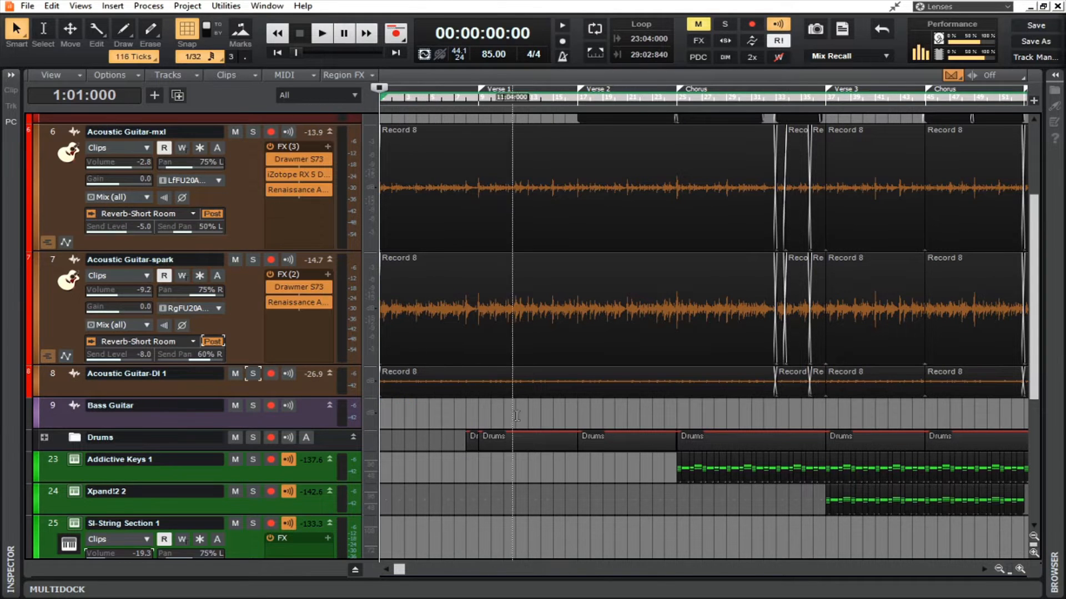
pyautogui.scroll(5, 594, 410)
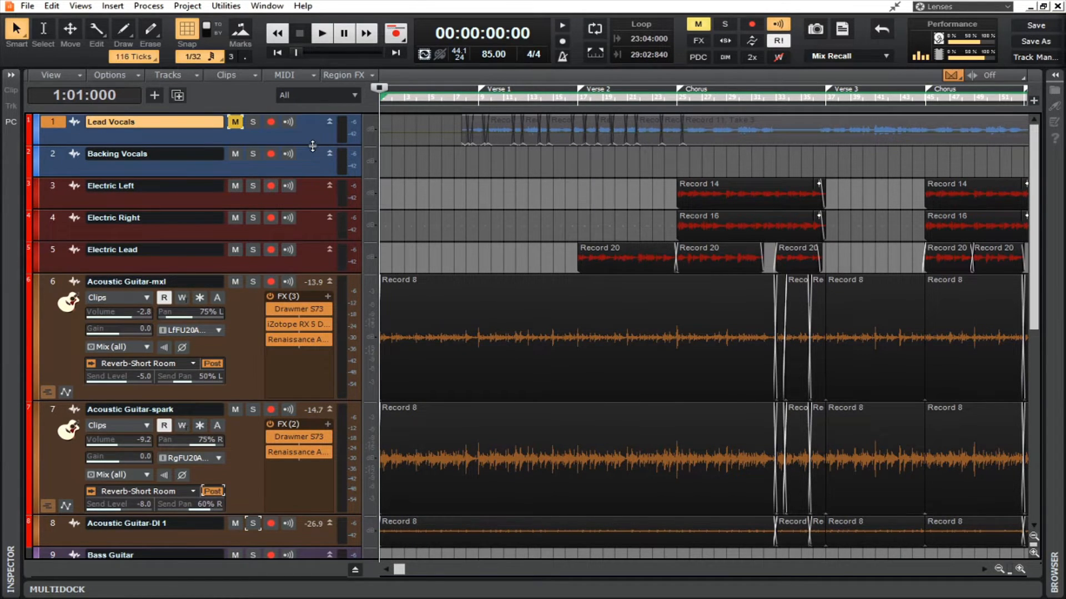
pyautogui.moveTo(311, 146); pyautogui.dragTo(304, 216)
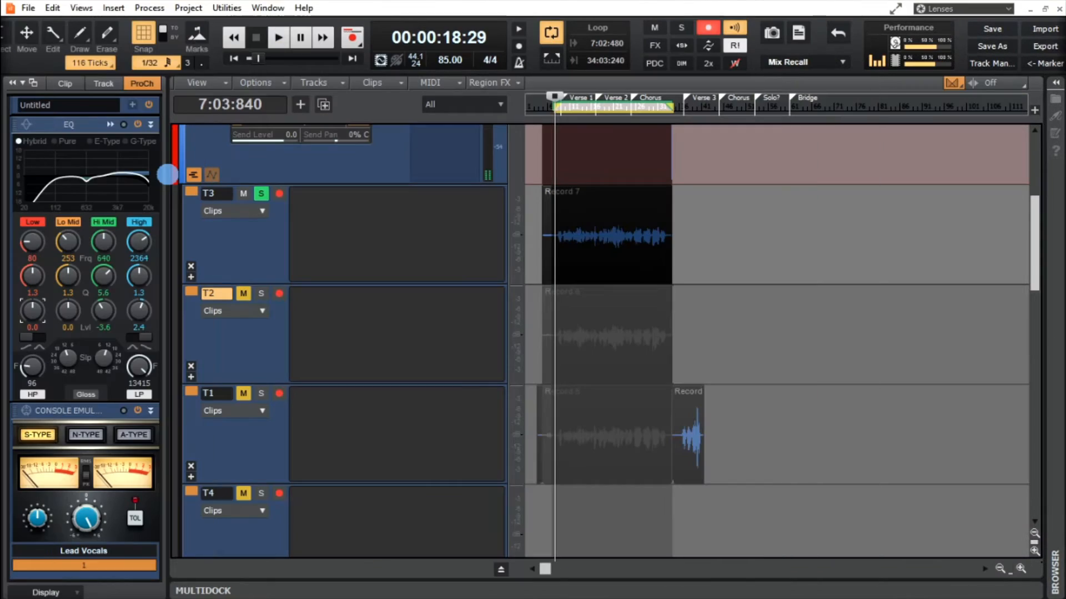
# - Play the Lead Vocals from 7:03:840 and compare its takes by soloing lanes T2, T1 and T2 again during playback
pyautogui.scroll(5, 543, 207)
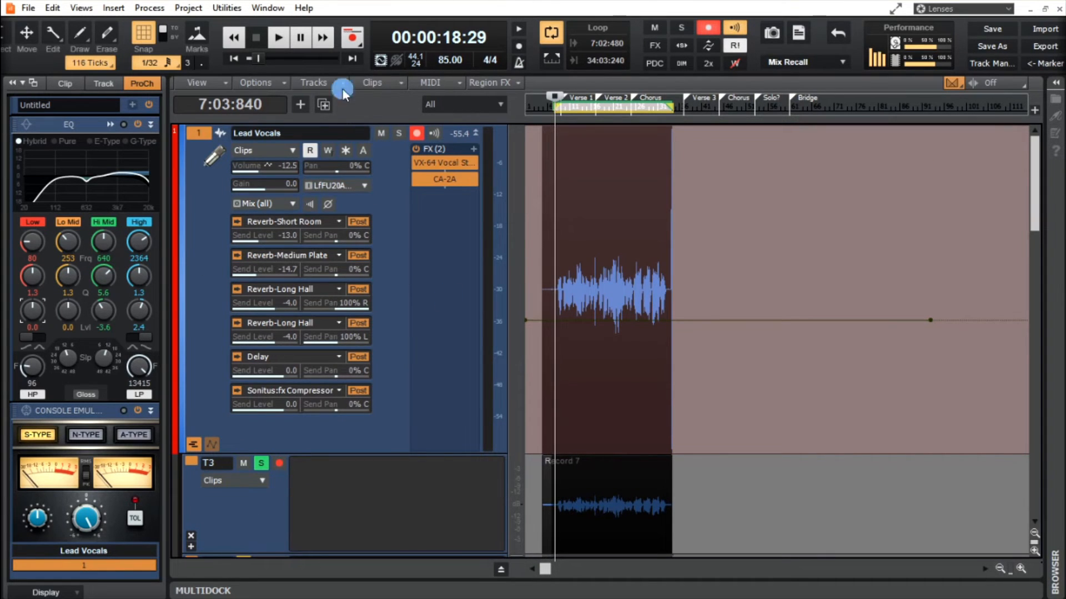
pyautogui.click(281, 38)
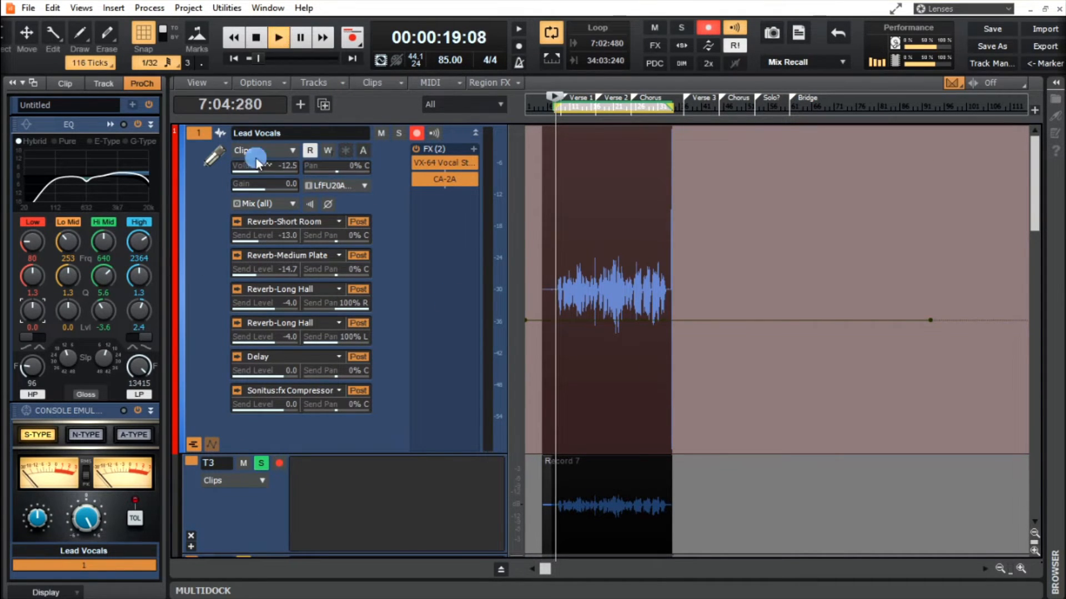
pyautogui.scroll(-2, 301, 438)
pyautogui.scroll(-3, 301, 437)
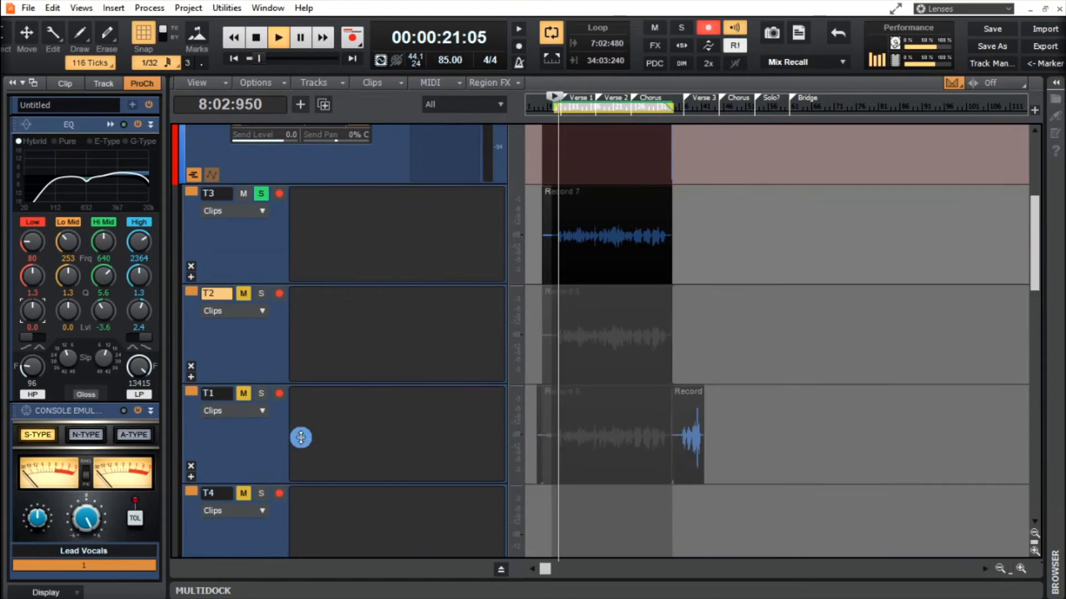
pyautogui.click(260, 293)
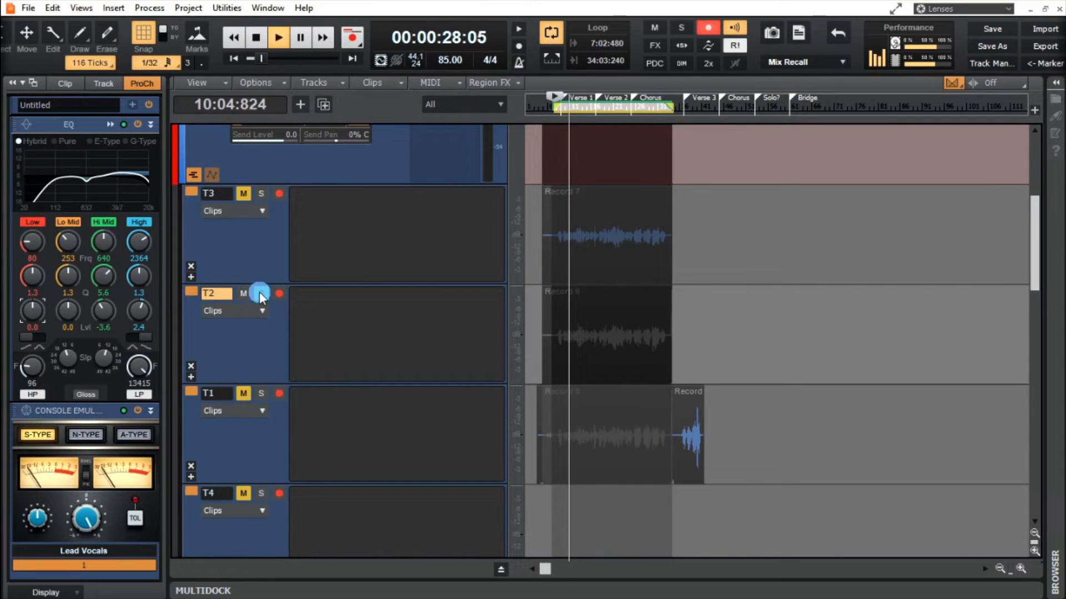
pyautogui.click(263, 393)
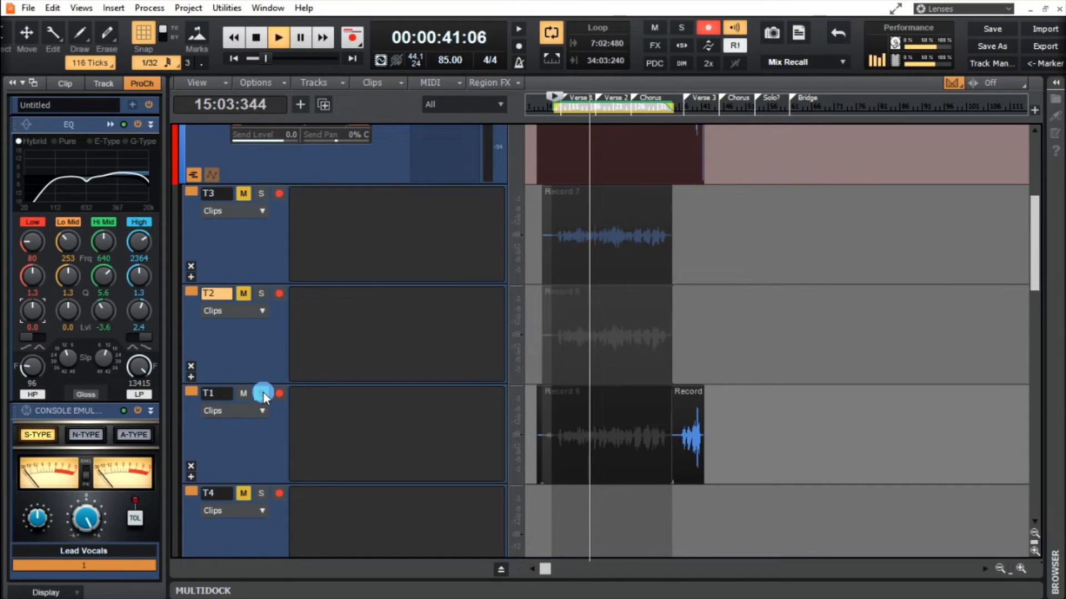
pyautogui.click(261, 393)
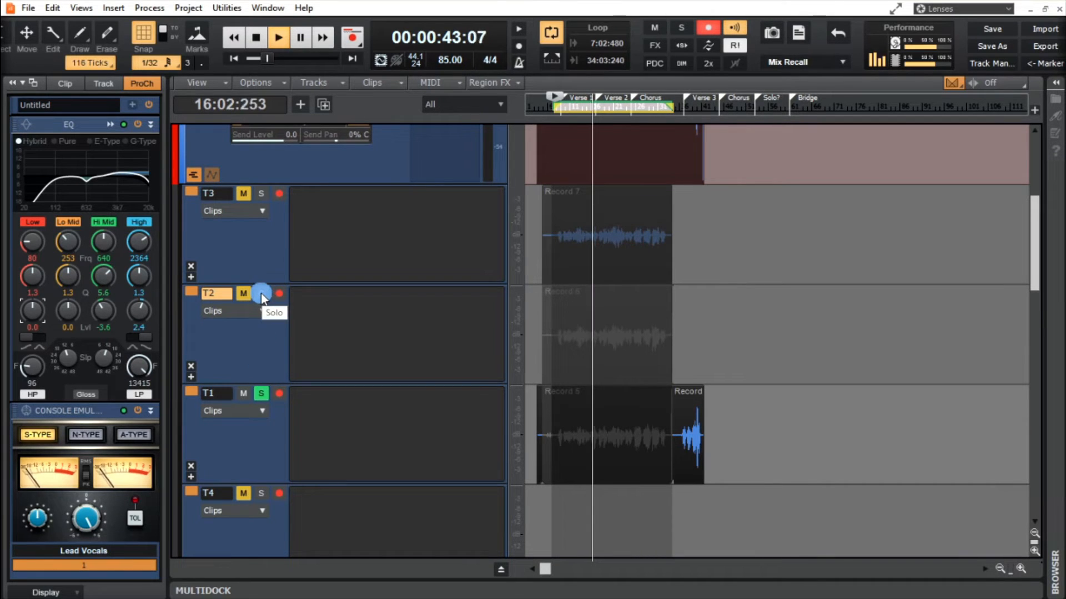
pyautogui.click(261, 293)
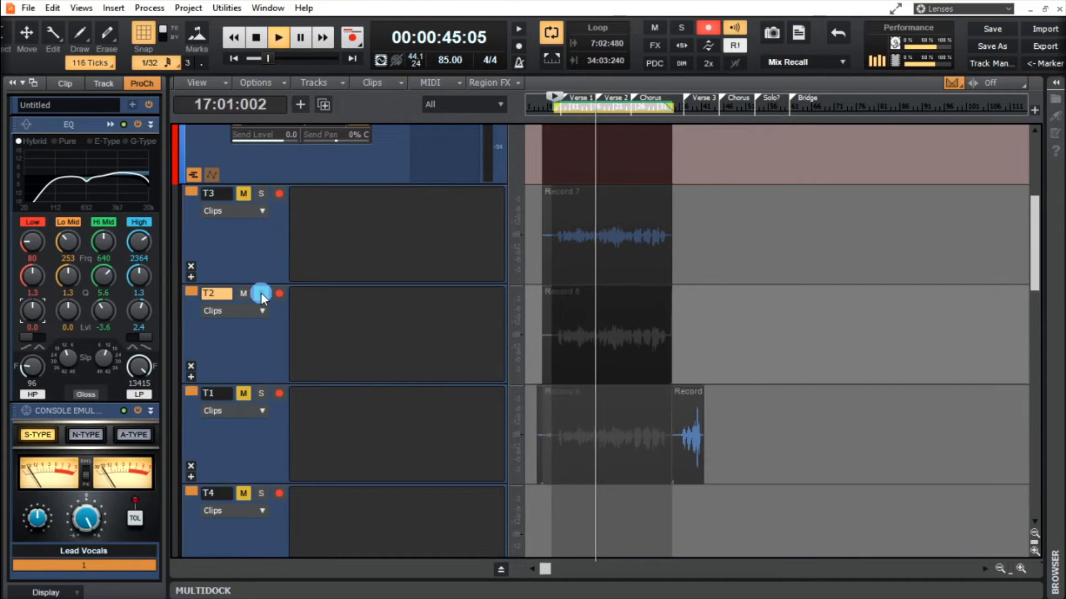
# - Solo take lane T3 and set the Lead Vocals EQ's high-pass frequency to 120 Hz
pyautogui.click(259, 194)
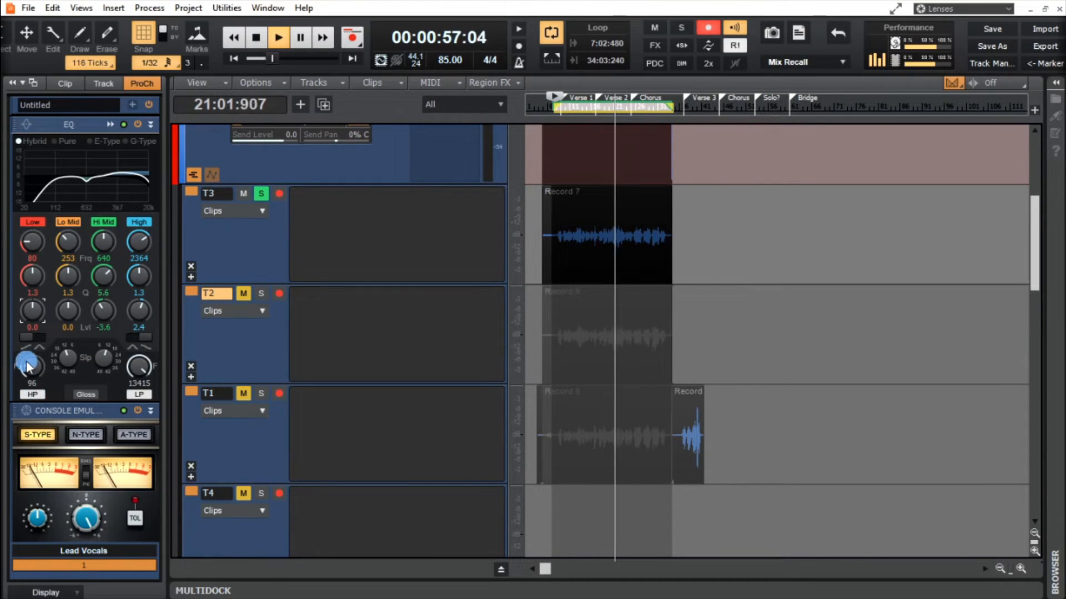
pyautogui.moveTo(27, 366); pyautogui.dragTo(27, 361)
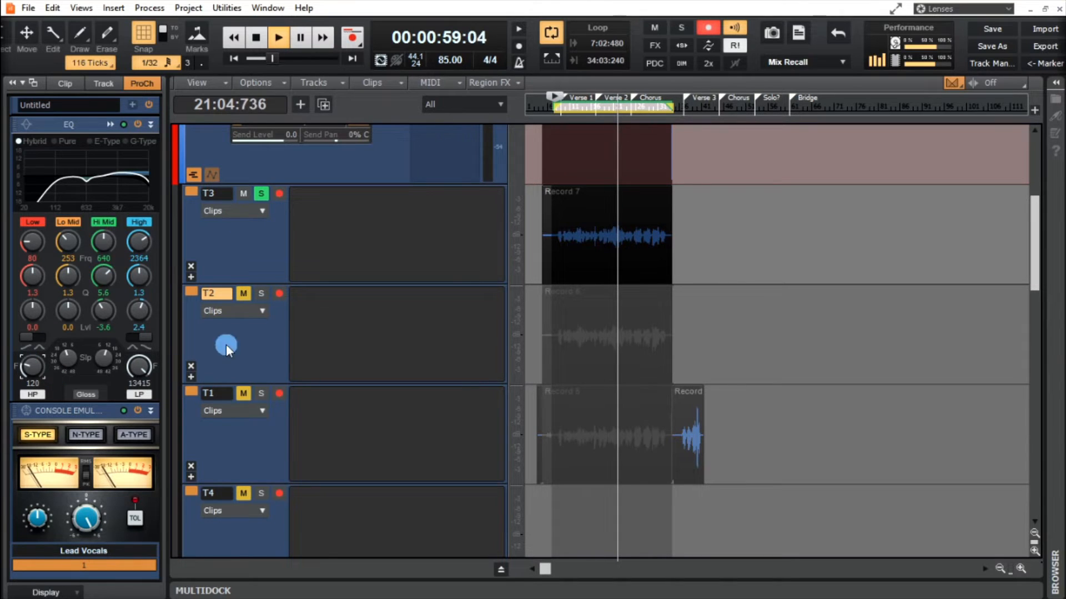
# - Compare the vocal takes into the Chorus by soloing lanes T2, T1, T2 and T3 in turn
pyautogui.click(260, 293)
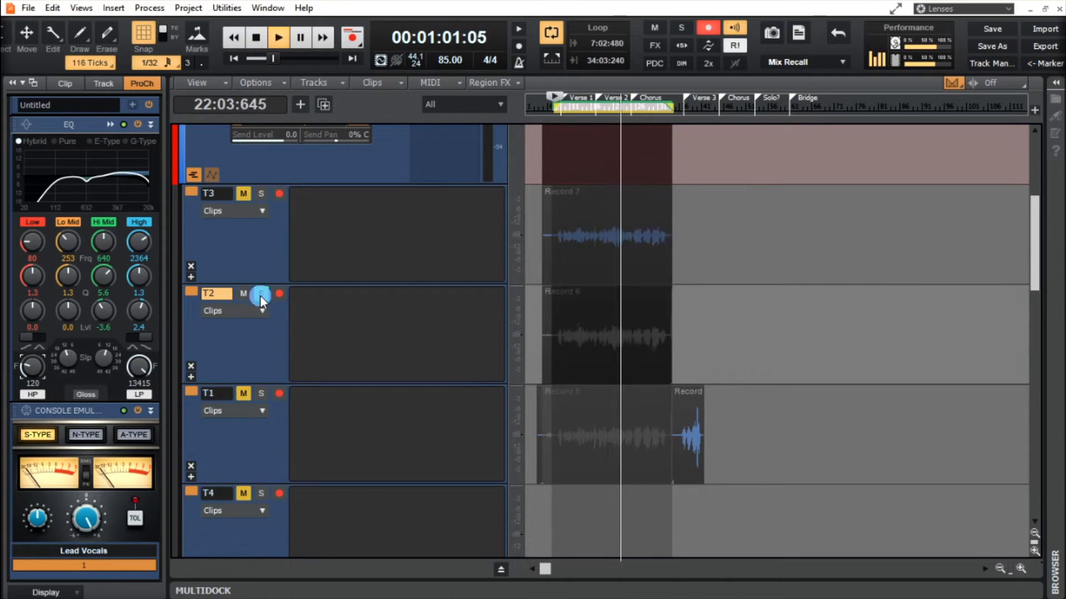
pyautogui.click(260, 394)
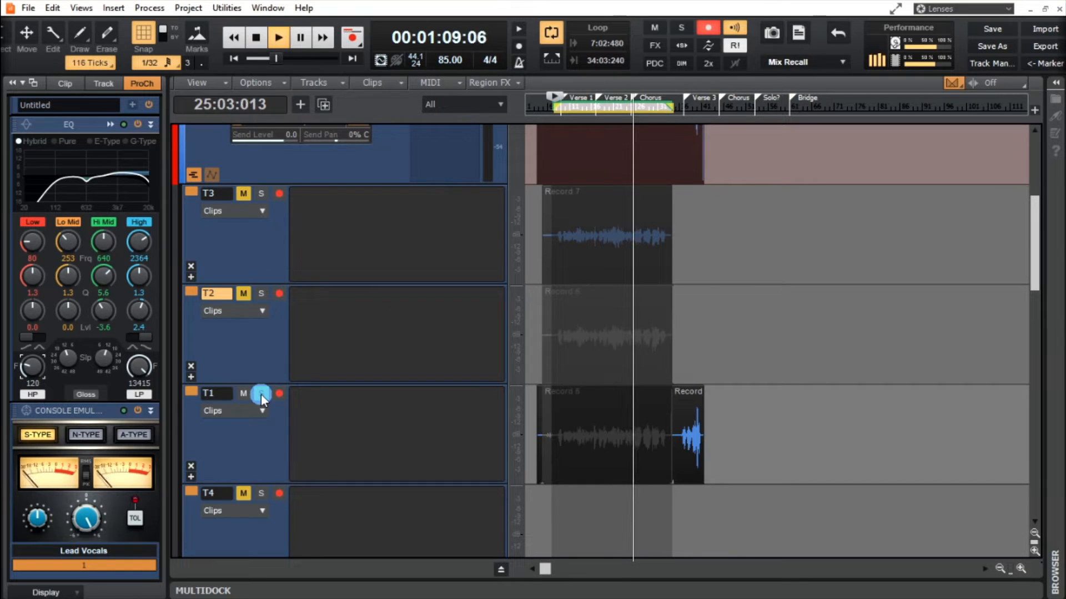
pyautogui.click(264, 293)
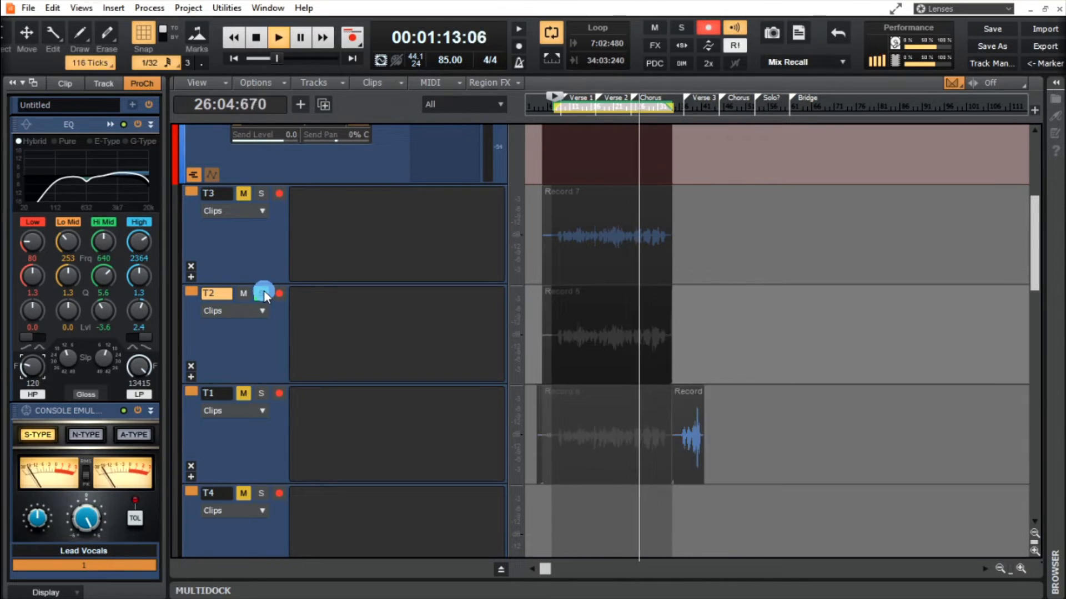
pyautogui.click(259, 195)
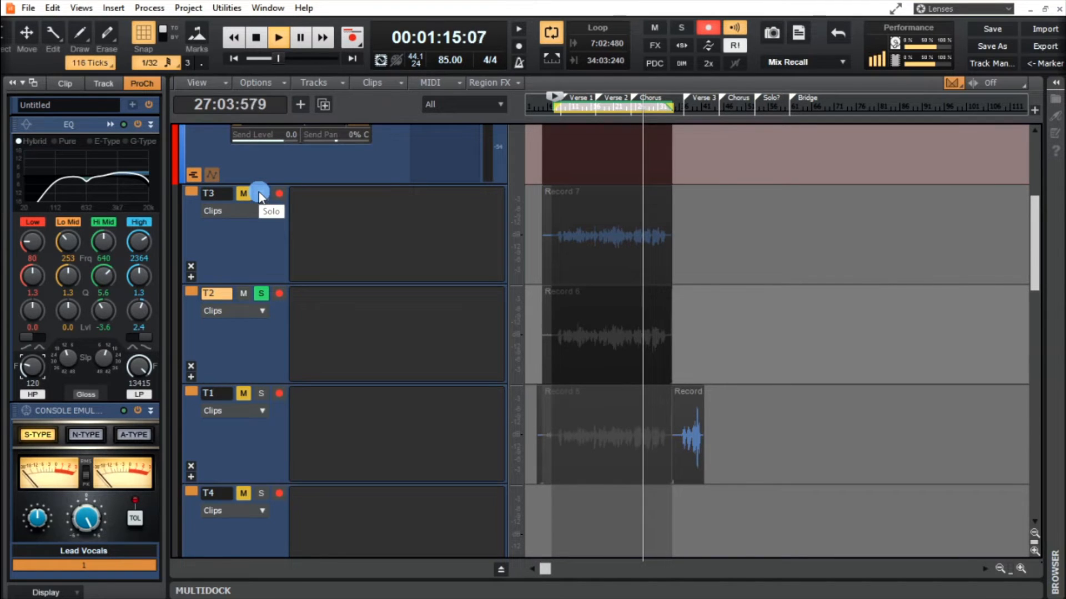
pyautogui.click(260, 195)
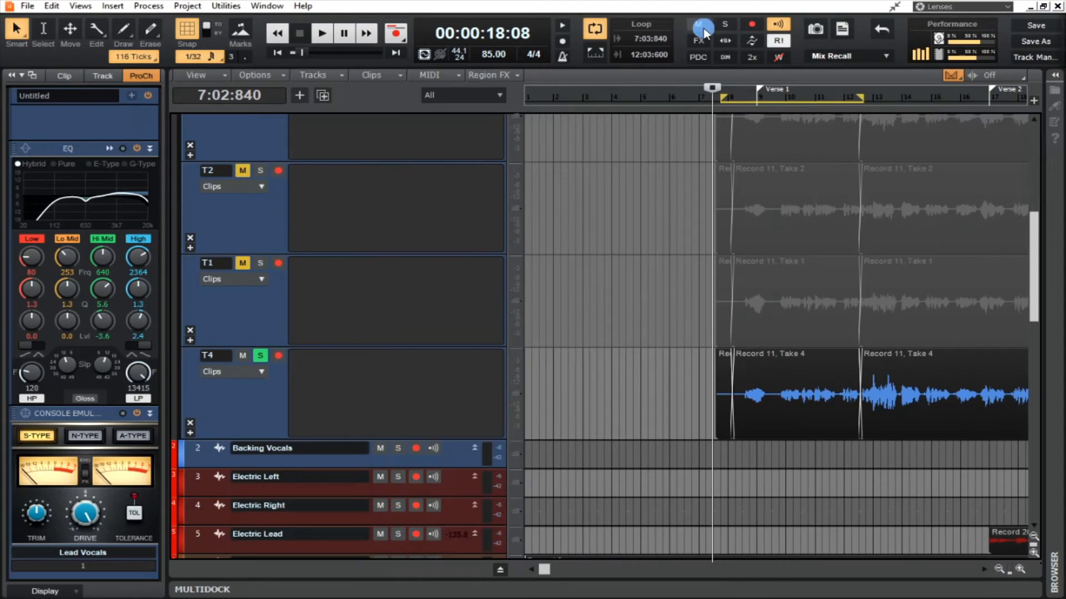
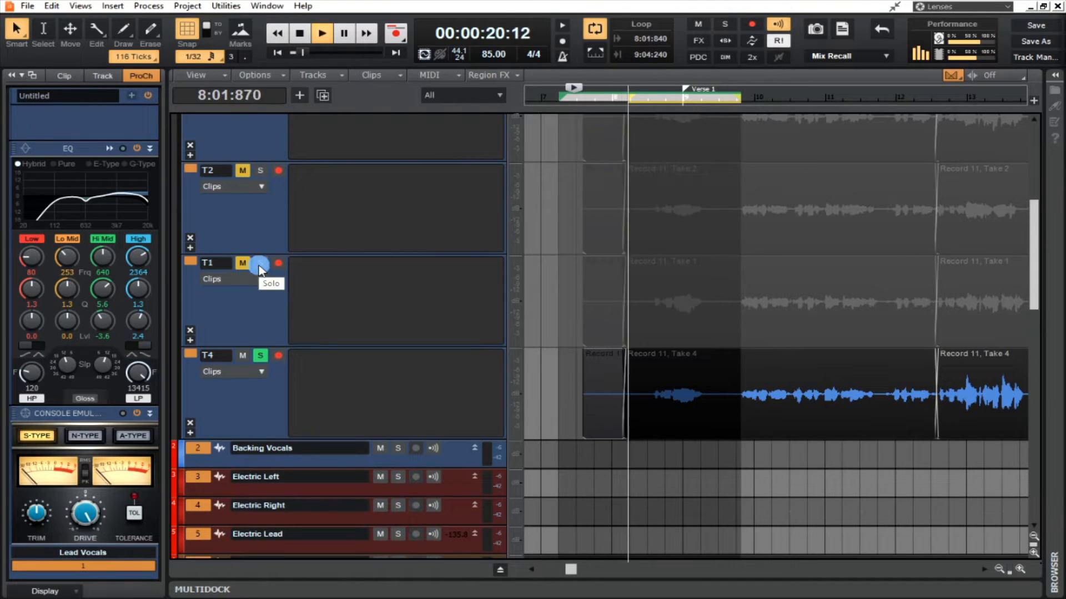
# - Switch the solo from take lane T4 to T1 while the phrase leading into Verse 1 loops
pyautogui.scroll(3, 259, 266)
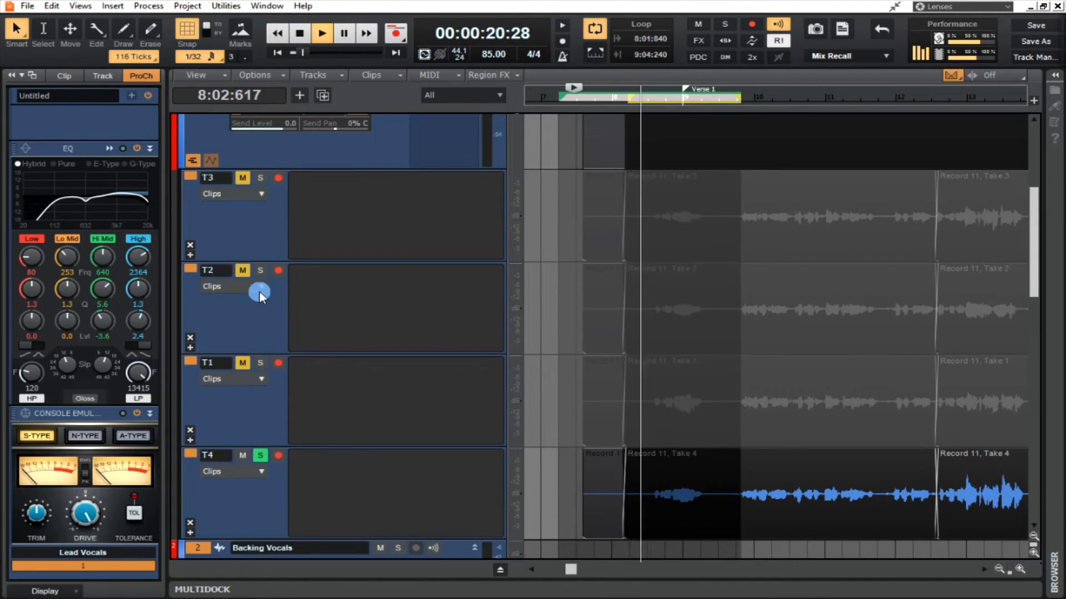
pyautogui.click(261, 364)
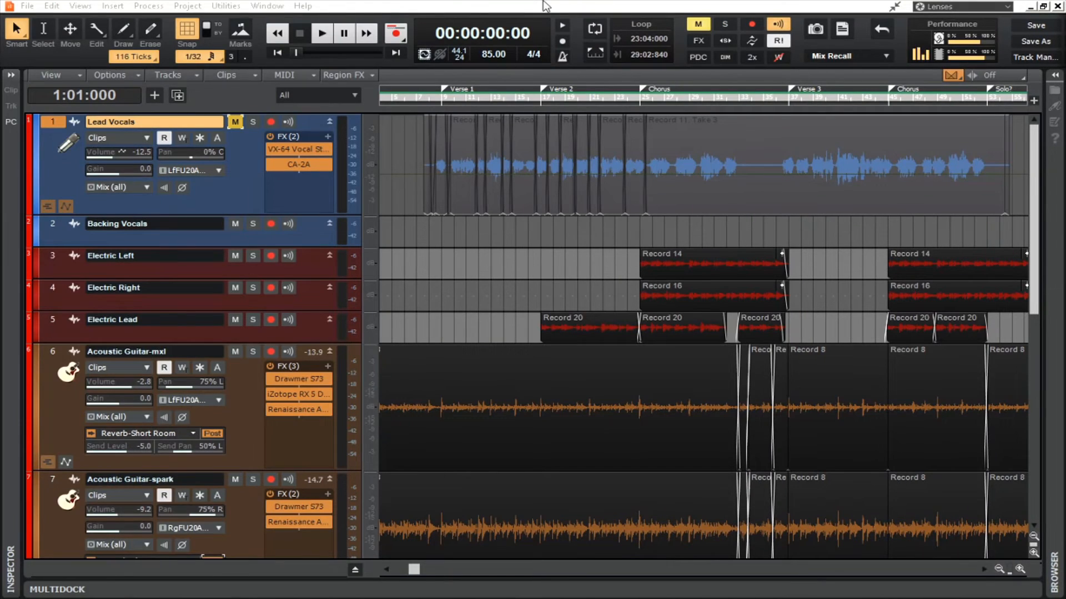
# - Open the recording preferences and apply Comping mode with takes stored in a single track and existing lanes reused unless takes overlap
pyautogui.rightClick(397, 37)
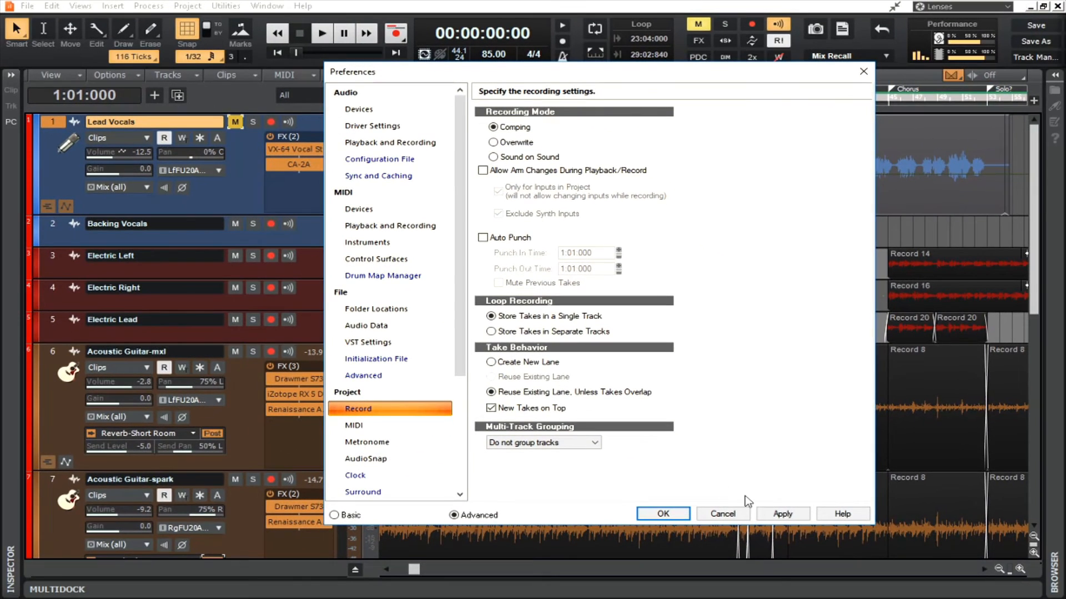
pyautogui.click(804, 513)
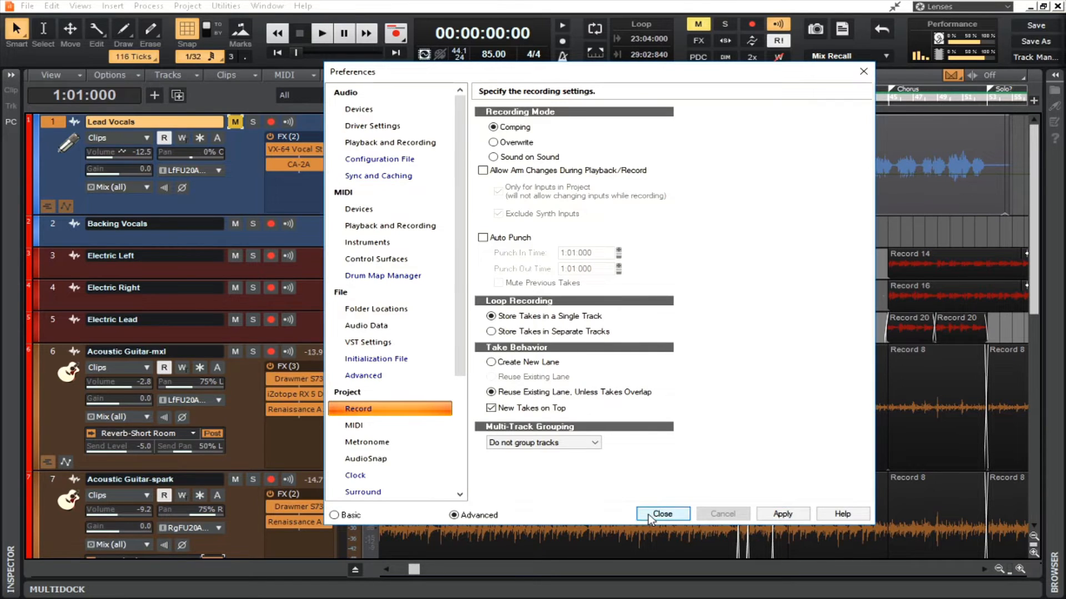
pyautogui.click(660, 514)
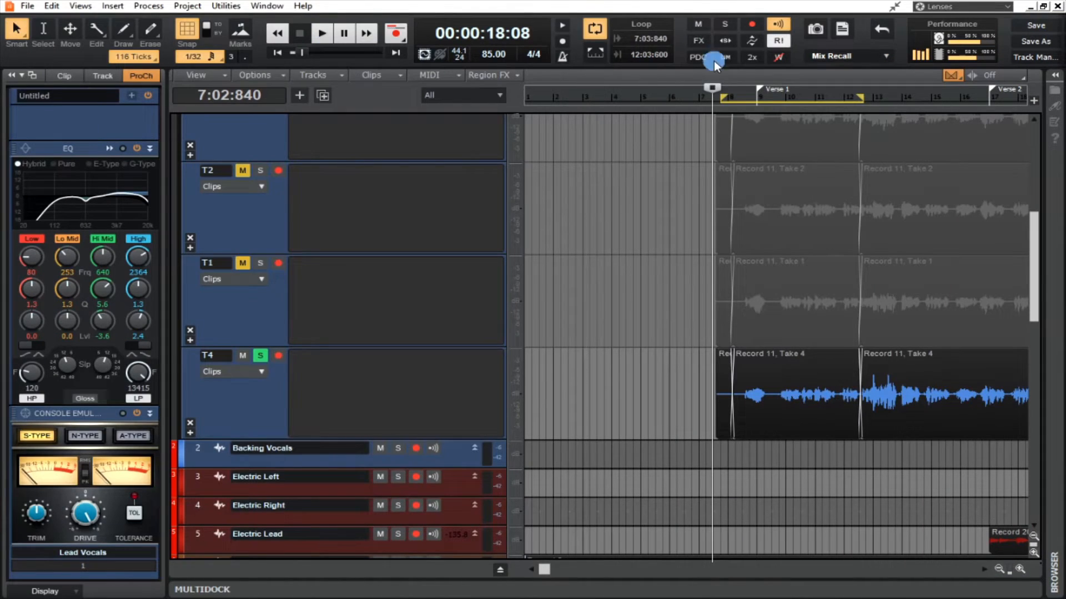
# - Loop the vocal phrase leading into Verse 1 from 8:01:840 to 9:04:240 and start playback with the T4 take soloed
pyautogui.moveTo(708, 100); pyautogui.dragTo(780, 107)
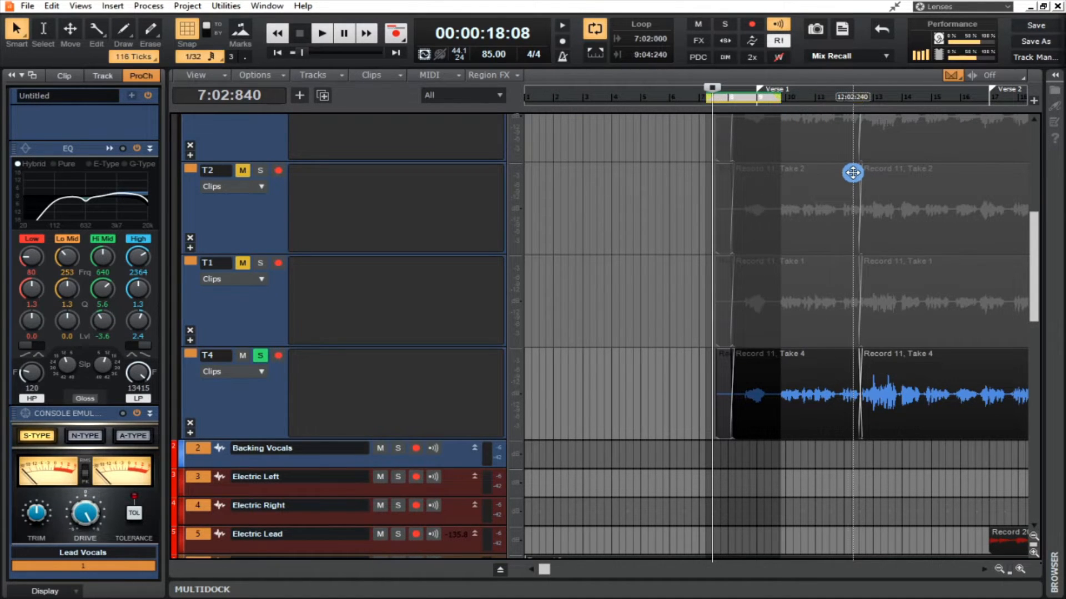
pyautogui.click(1021, 565)
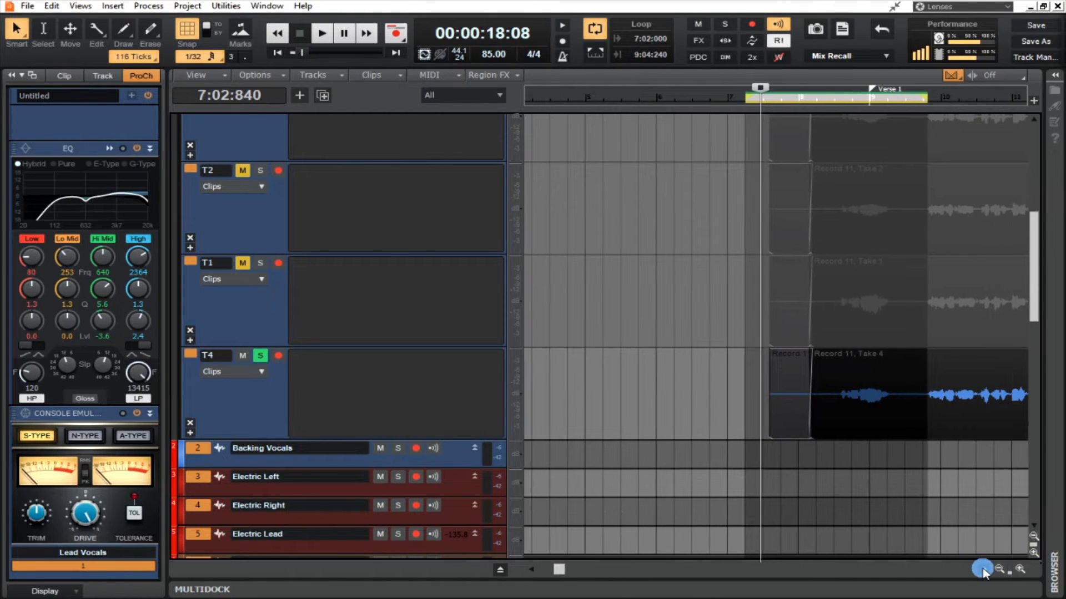
pyautogui.click(983, 570)
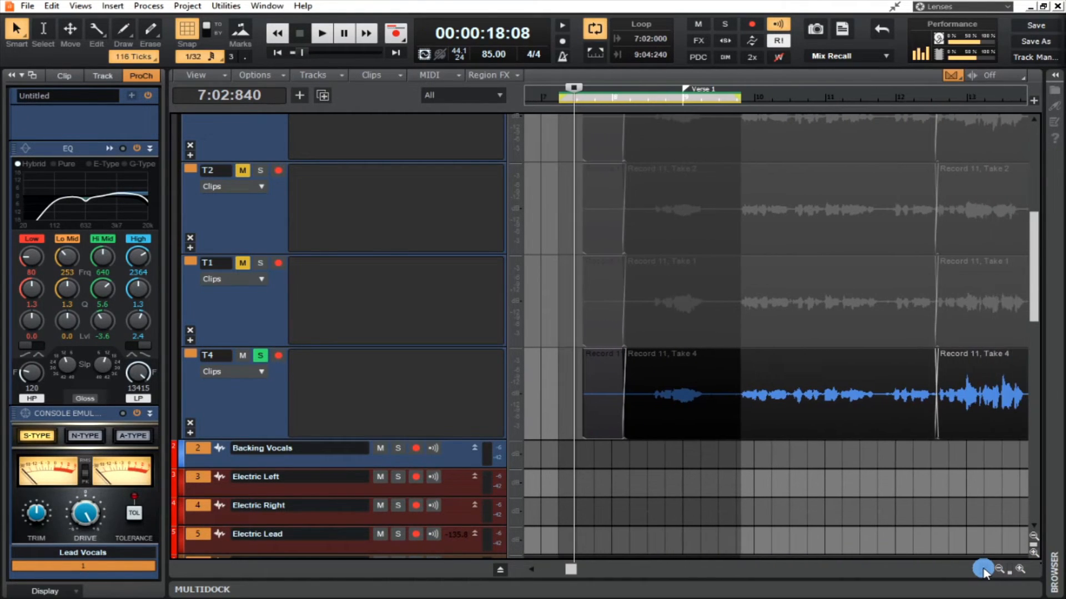
pyautogui.moveTo(562, 99); pyautogui.dragTo(628, 102)
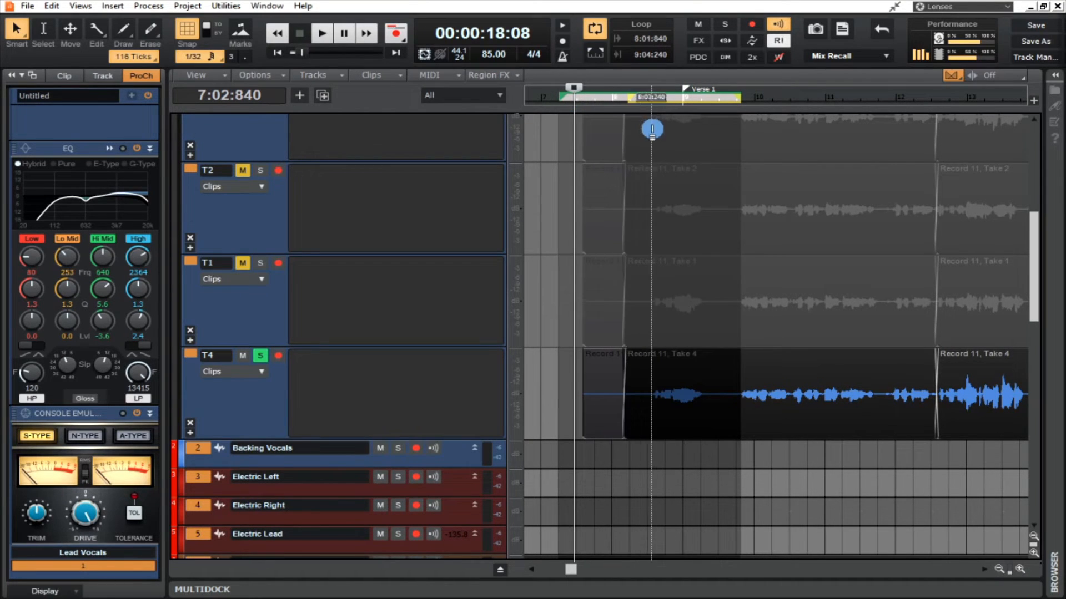
pyautogui.press('space')
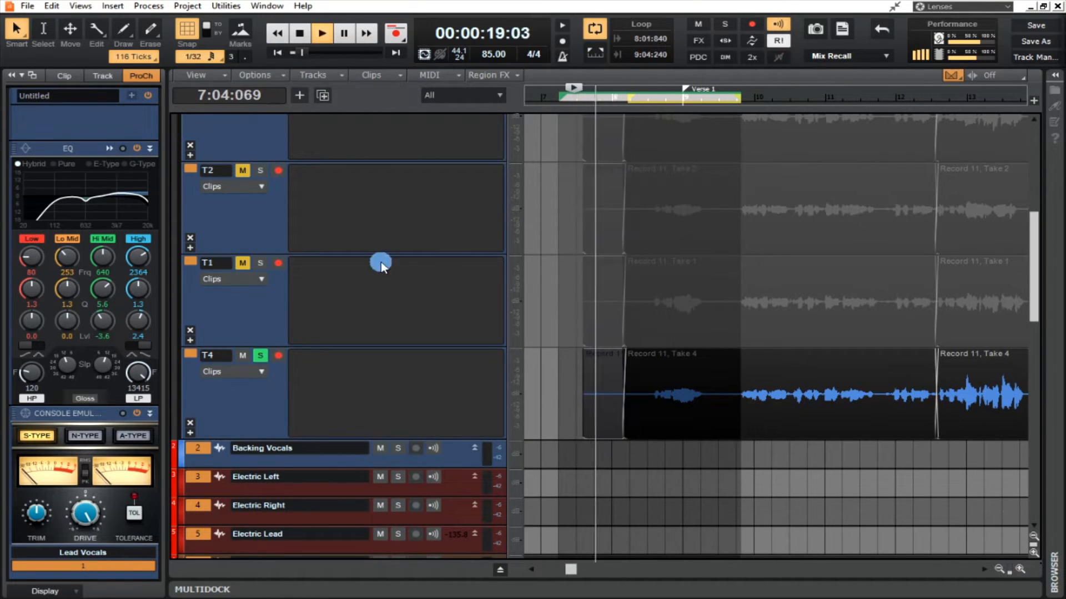
pyautogui.scroll(3, 257, 268)
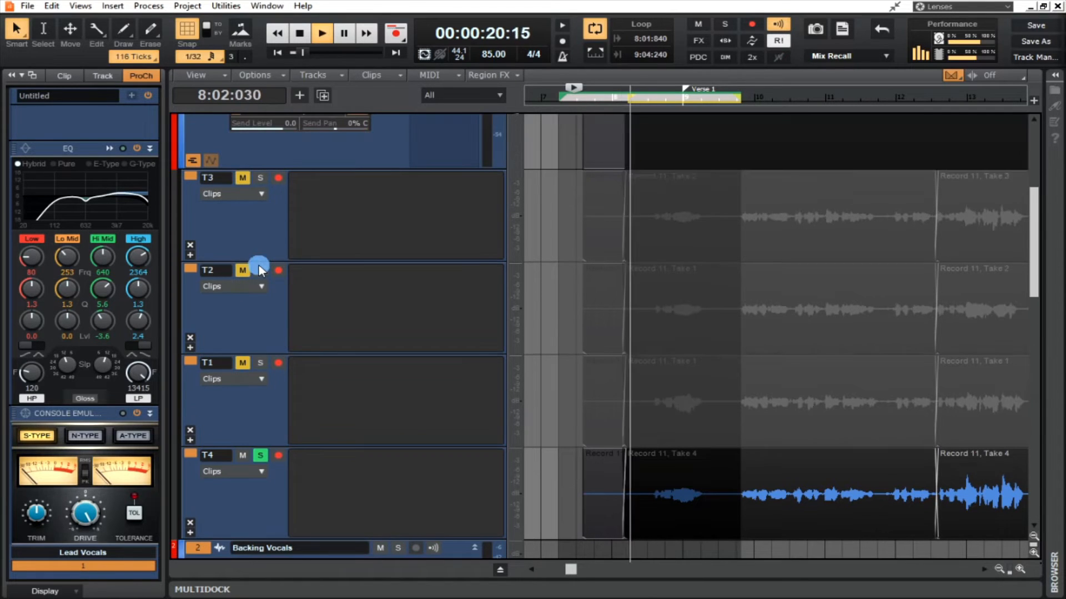
# - Compare takes T1, T2 and T3 by soloing each lane in turn over the looped phrase, and sweep across the phrase in lane T2
pyautogui.click(260, 365)
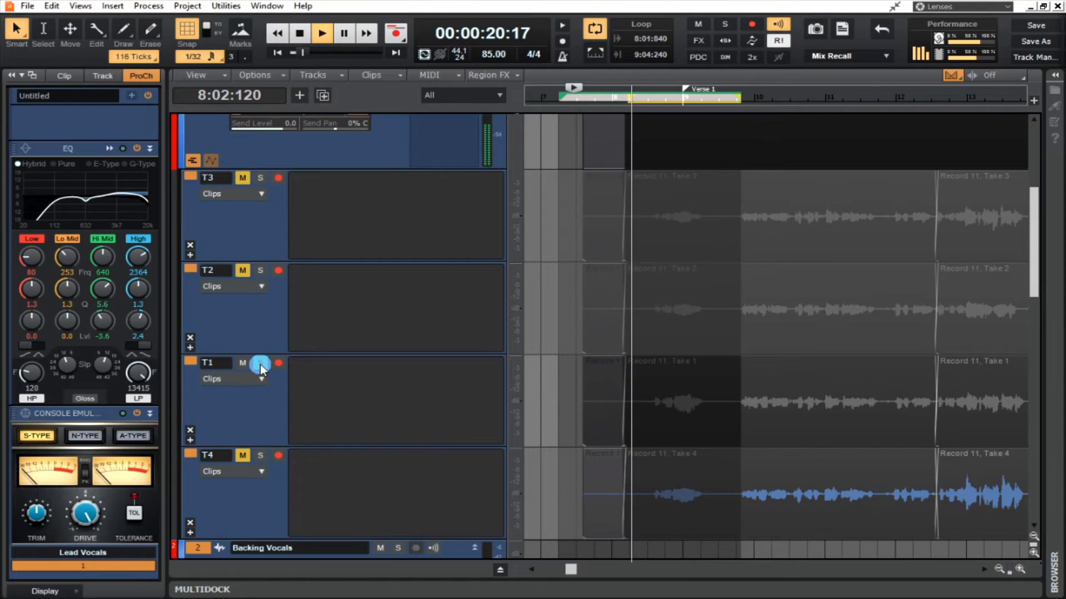
pyautogui.click(265, 271)
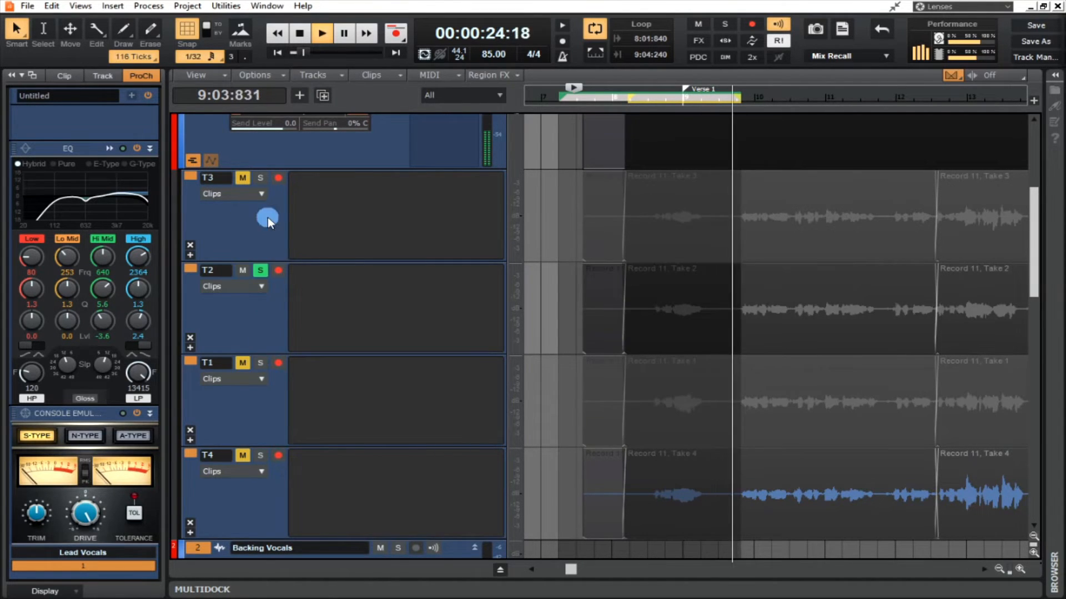
pyautogui.click(261, 178)
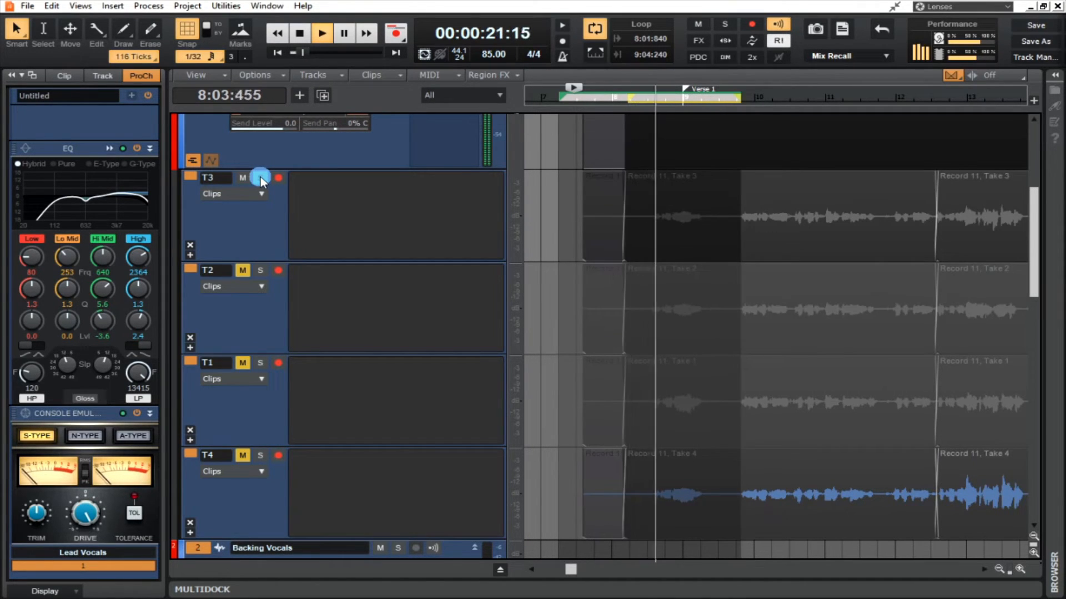
pyautogui.click(303, 33)
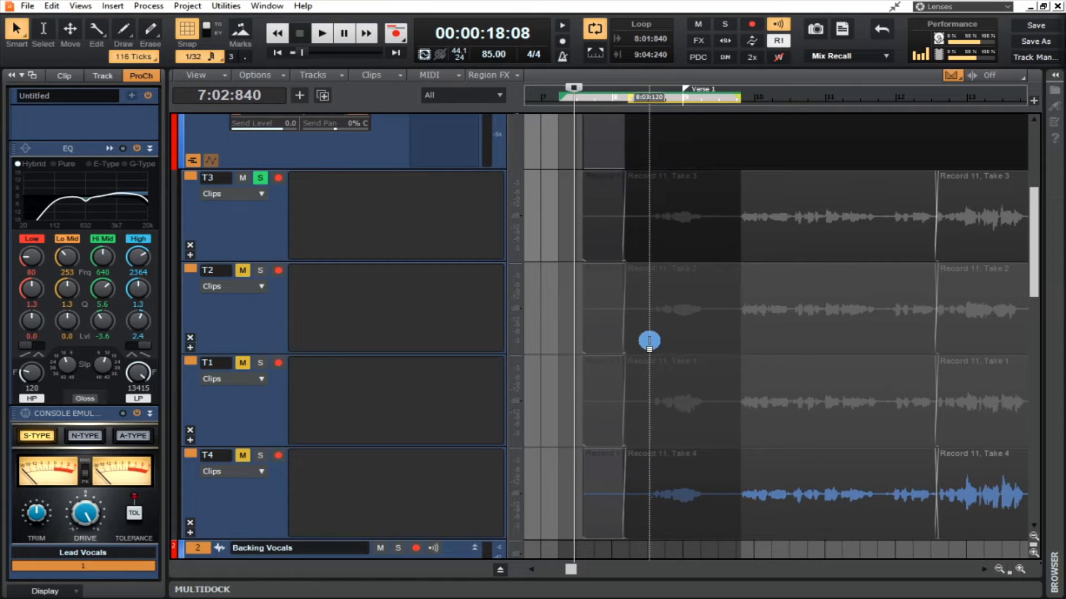
pyautogui.moveTo(649, 341); pyautogui.dragTo(714, 345)
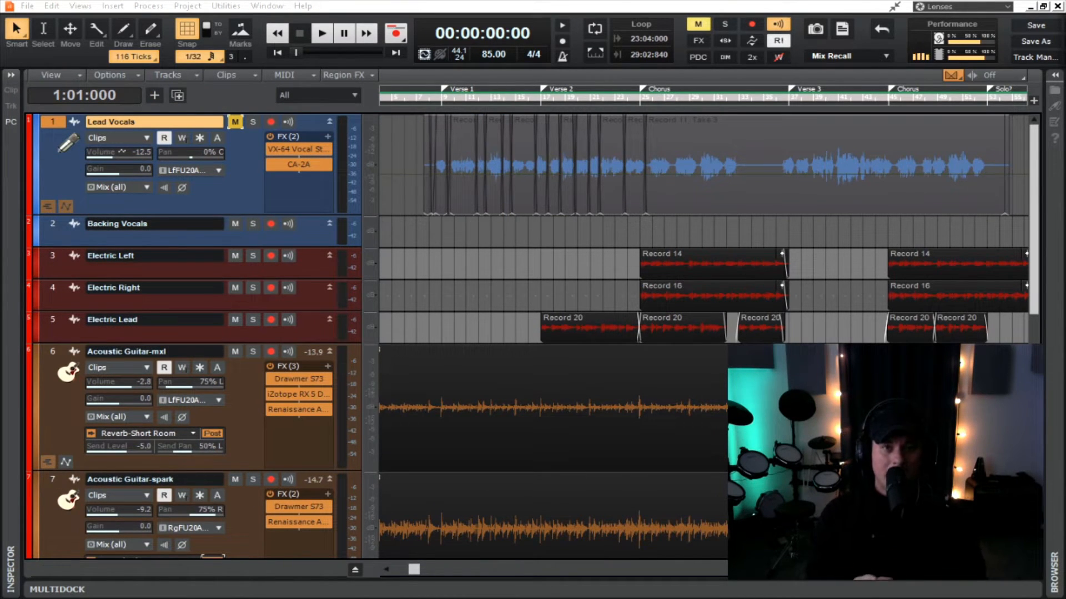
# - Unmute the Lead Vocals track and play the full mix from the song's start through most of the first Chorus
pyautogui.hotkey('ctrl', 's')
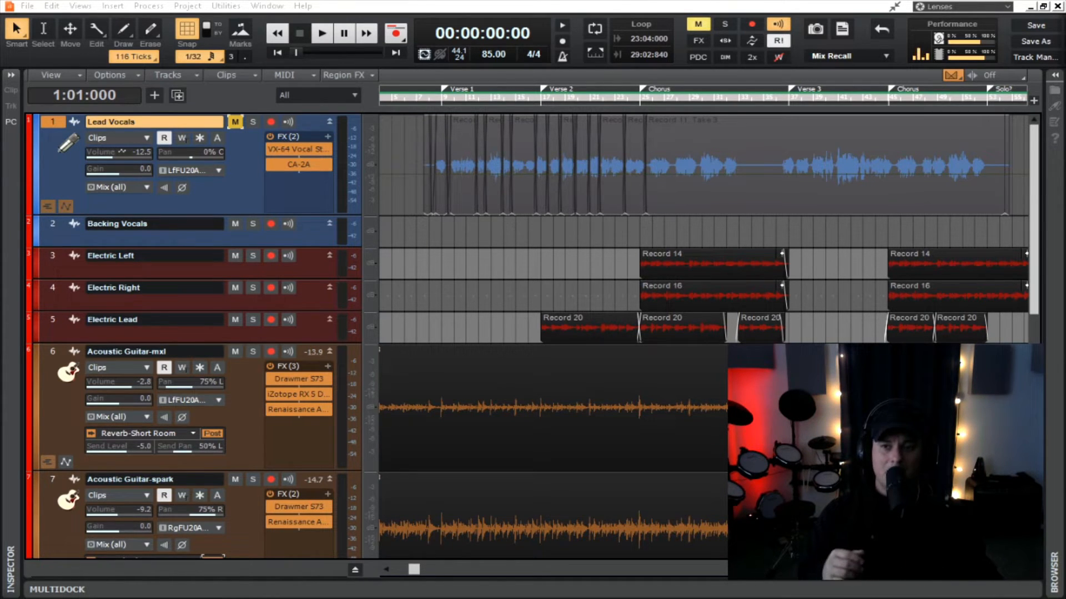
pyautogui.click(234, 120)
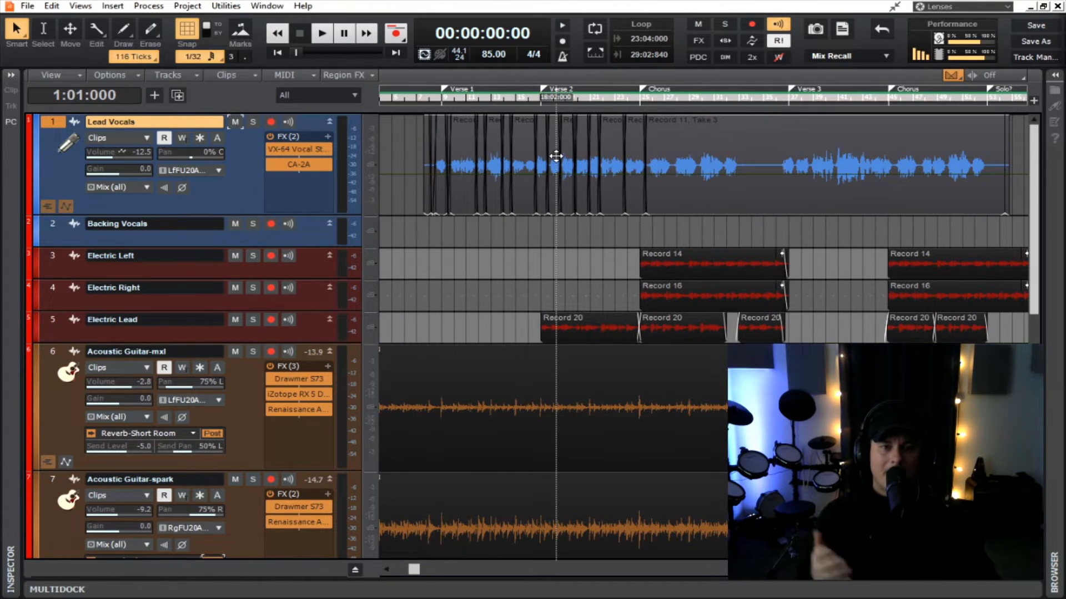
pyautogui.click(281, 51)
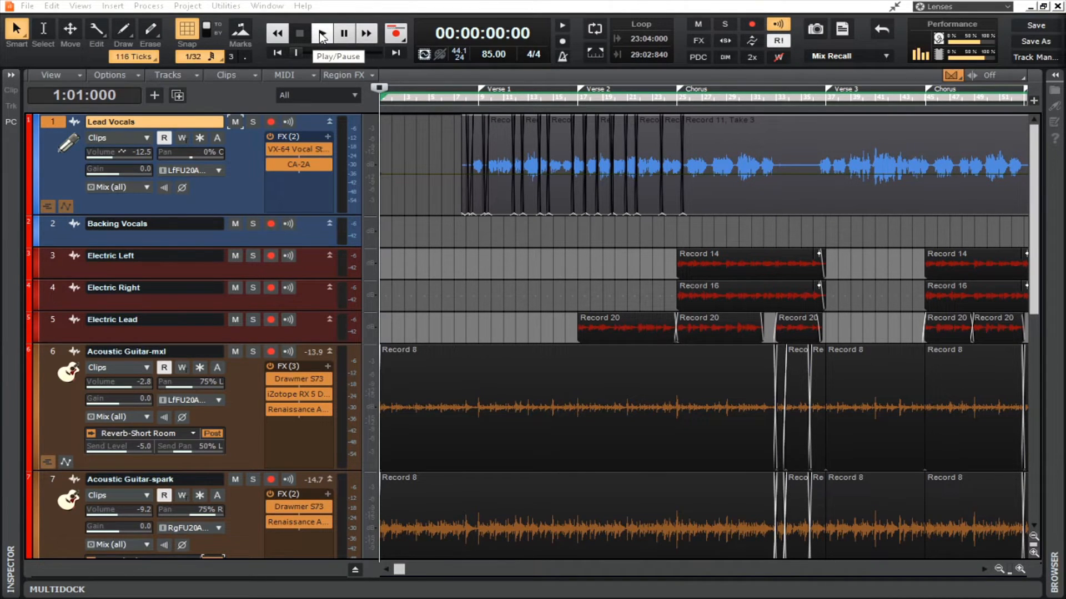
pyautogui.click(321, 36)
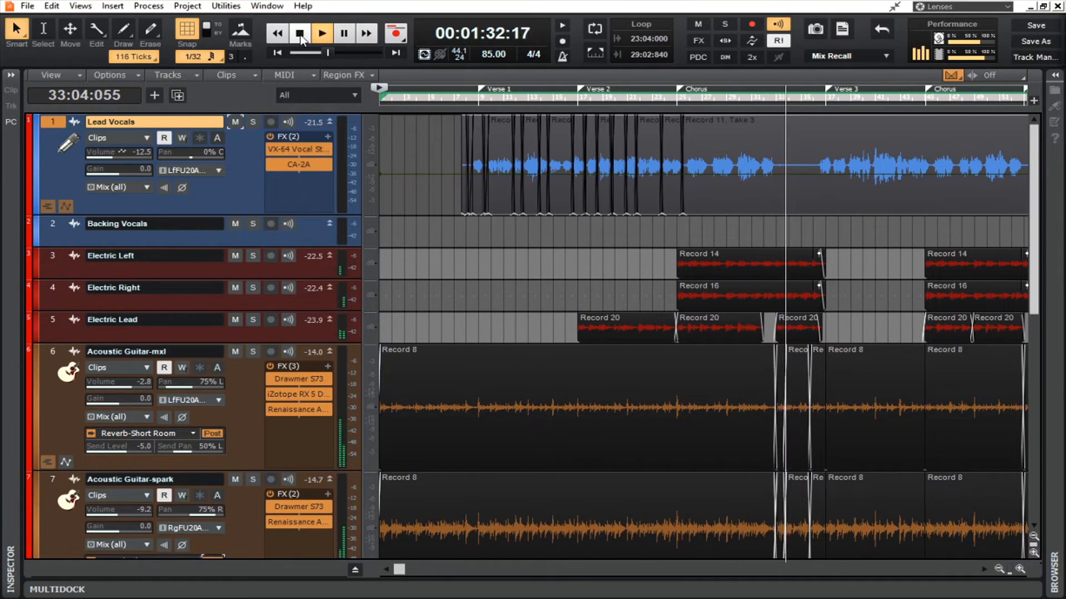
pyautogui.click(300, 34)
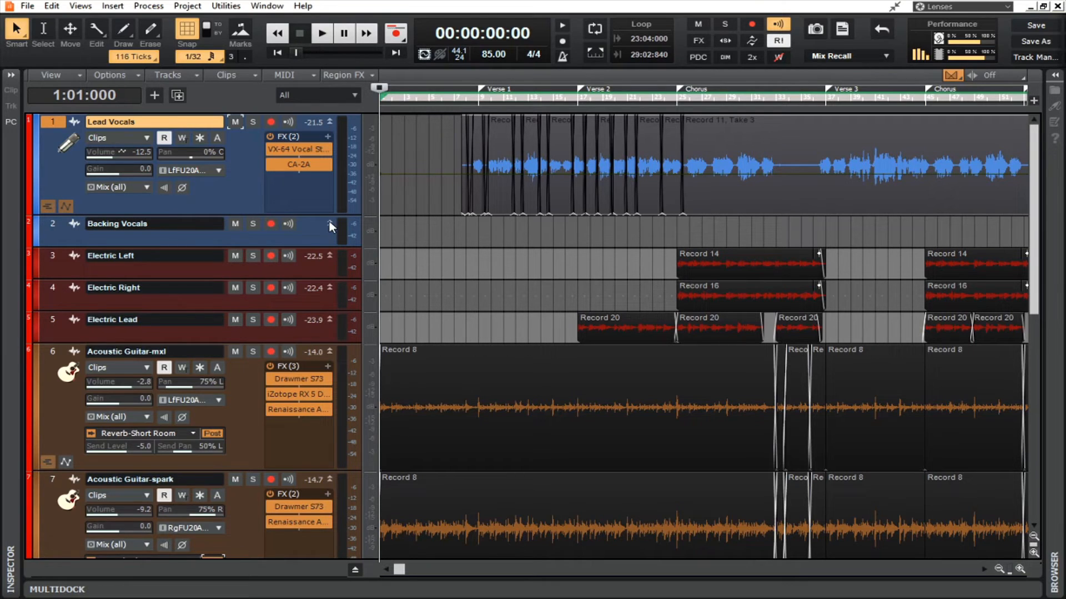
# - Enlarge the Lead Vocals track to show all its sends, solo it, and place the playhead at 7:02:480
pyautogui.moveTo(309, 215); pyautogui.dragTo(267, 420)
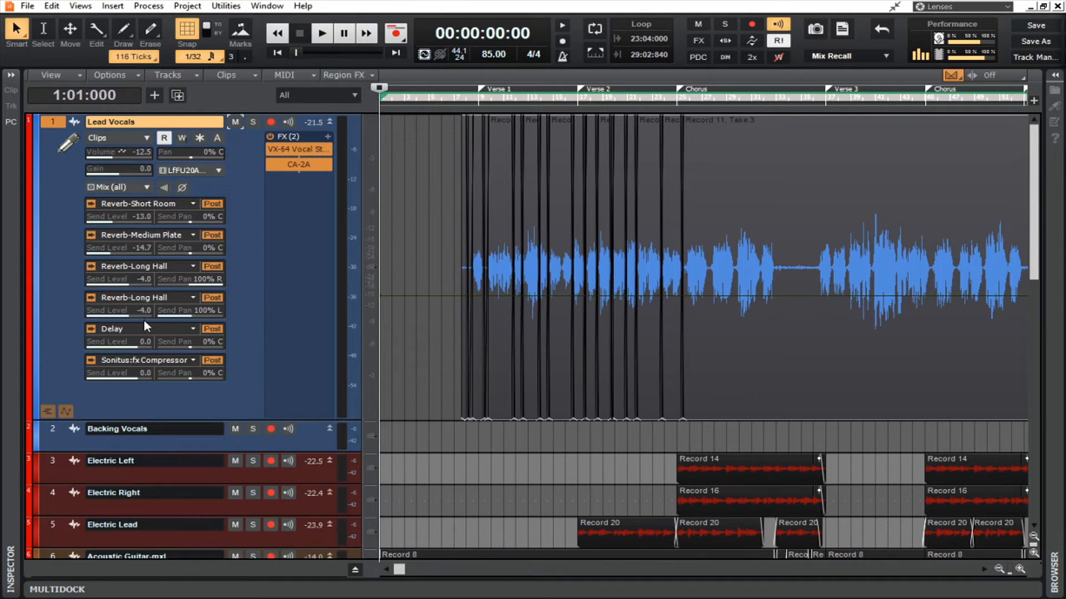
pyautogui.click(254, 122)
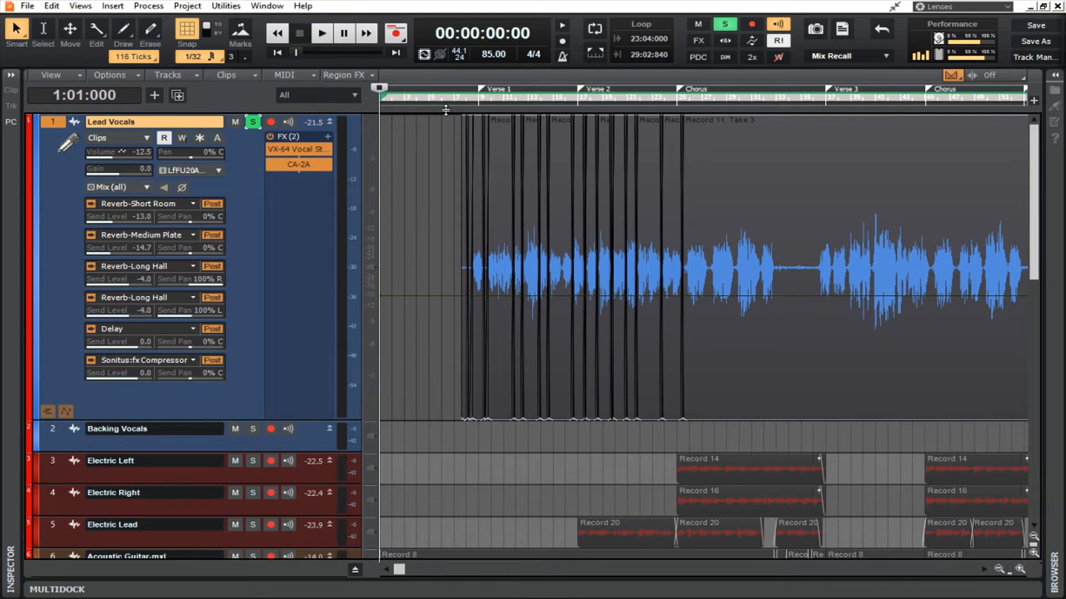
pyautogui.click(458, 104)
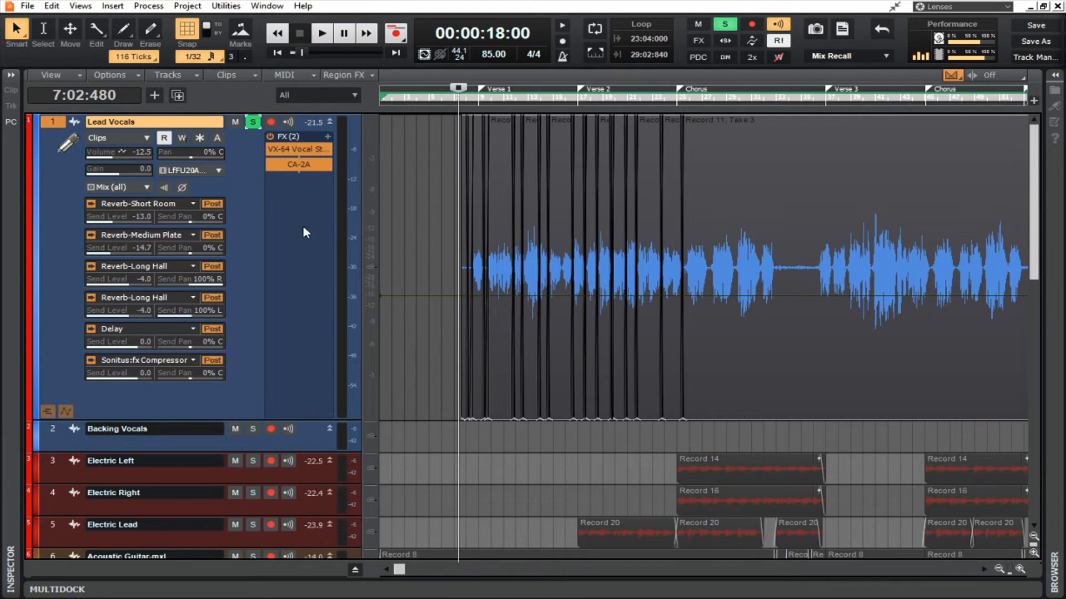
# - Show the buses below the tracks and open the Sonitus compressor on the Delay bus
pyautogui.moveTo(143, 349)
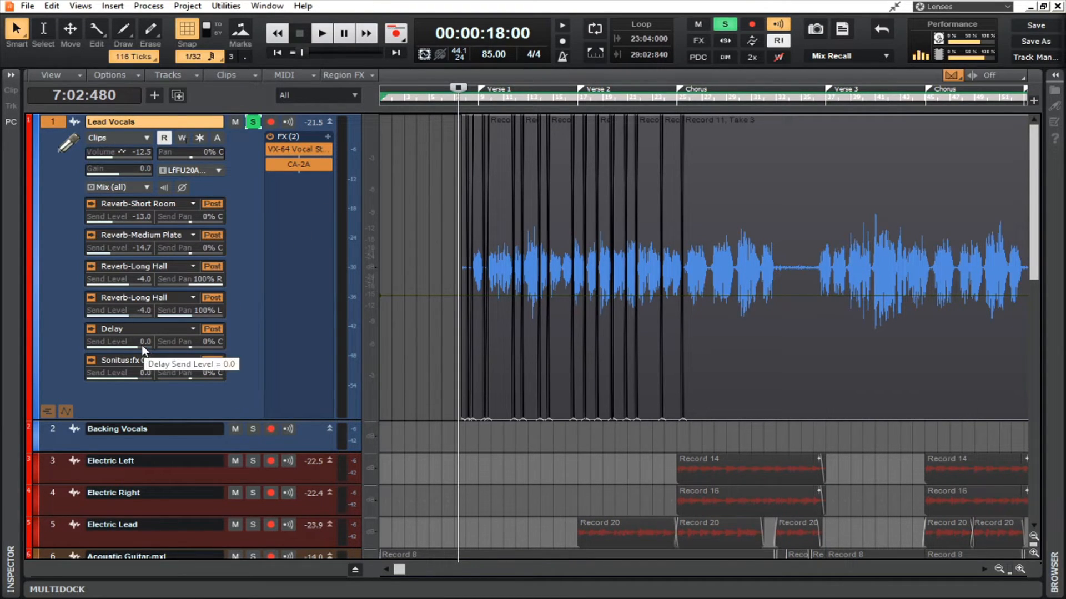
pyautogui.click(355, 570)
pyautogui.scroll(3, 286, 521)
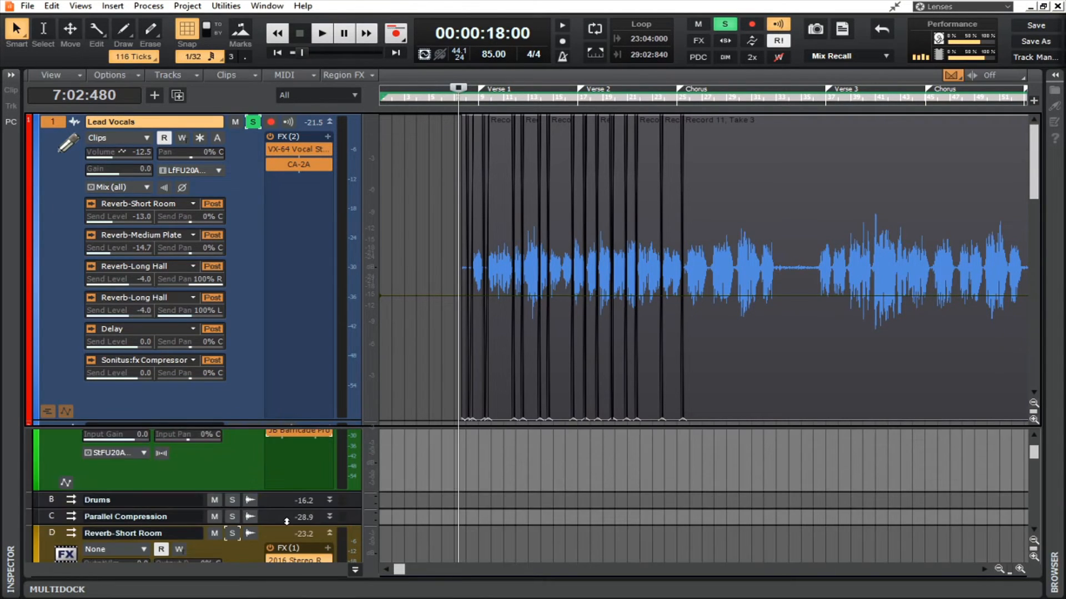
pyautogui.scroll(1, 286, 522)
pyautogui.scroll(-6, 285, 520)
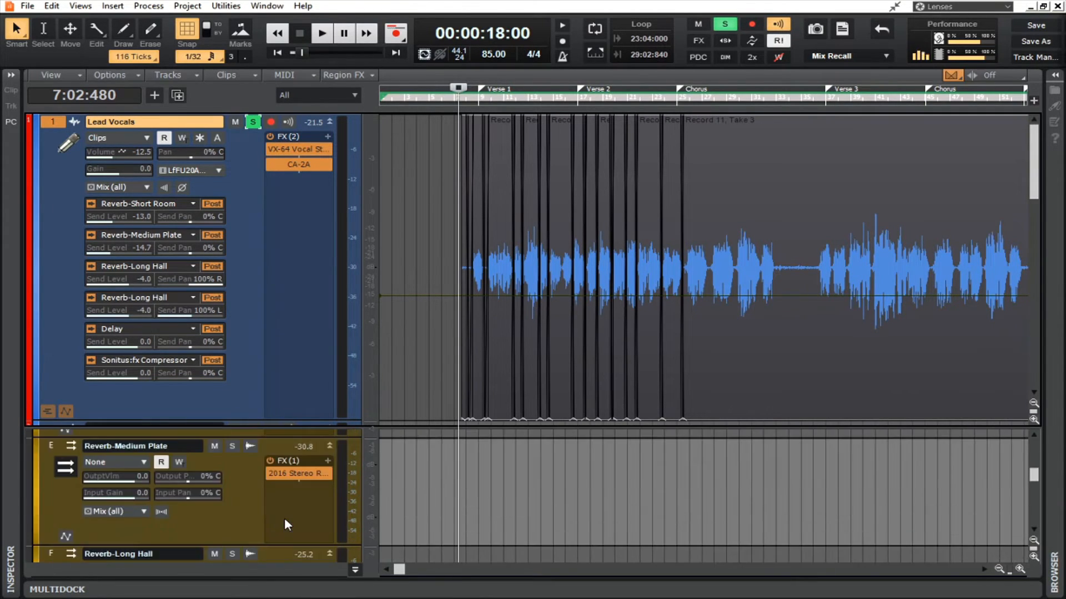
pyautogui.scroll(-3, 287, 524)
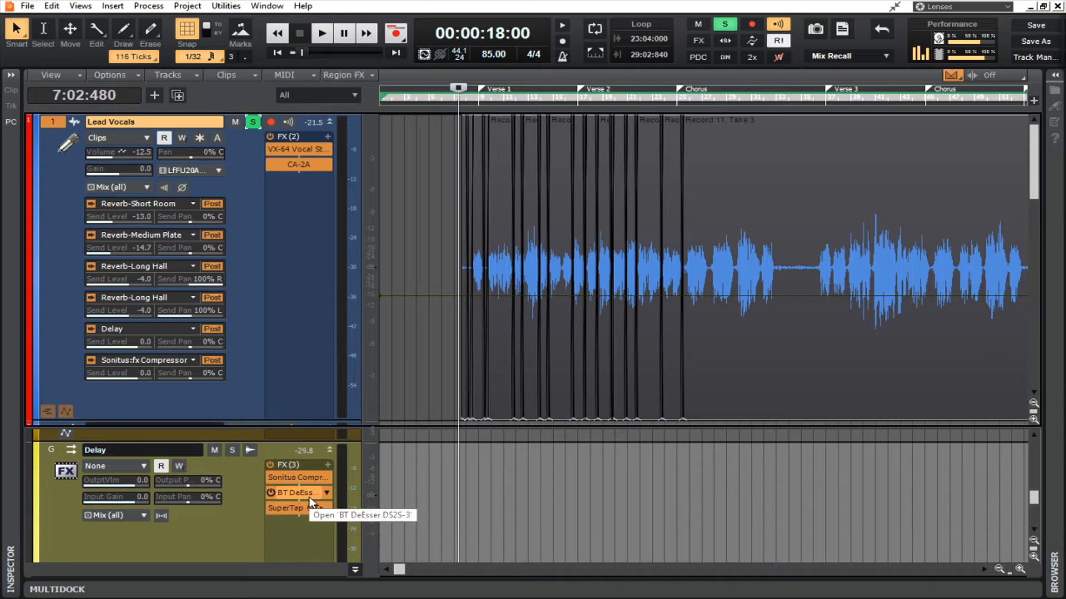
pyautogui.click(306, 479)
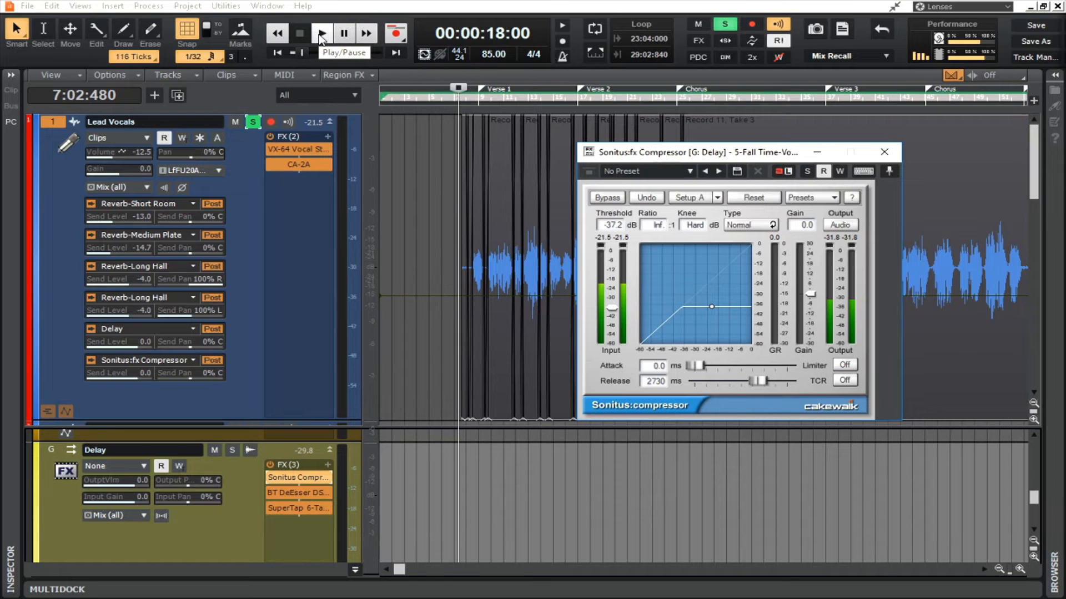
# - Audition the soloed vocal with its Sonitus:fx Compressor send and the Delay bus compressor switched off, and switch both back on
pyautogui.click(89, 362)
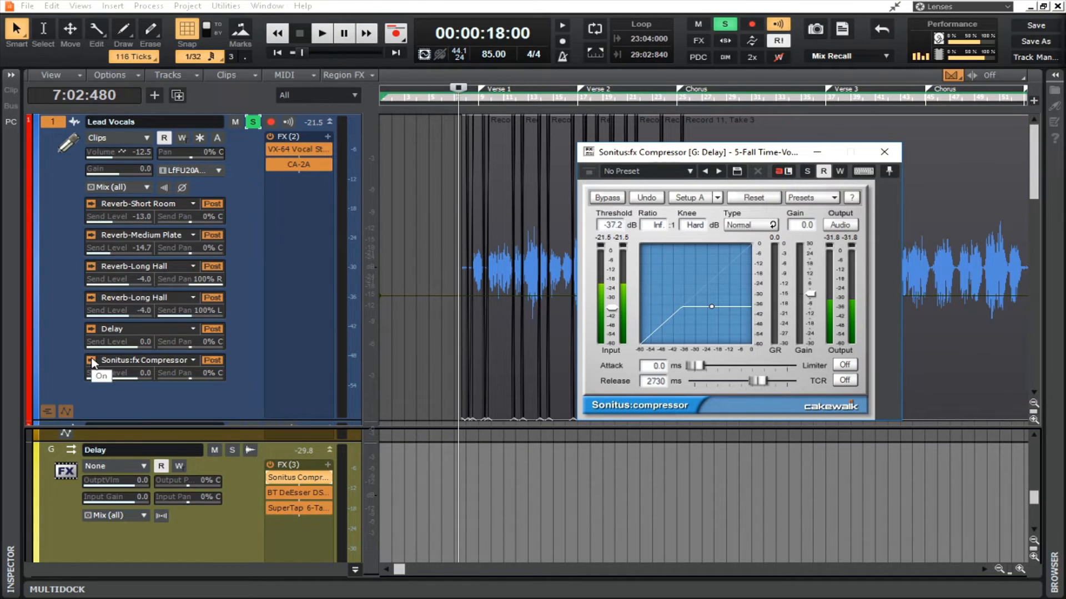
pyautogui.click(274, 478)
pyautogui.click(323, 36)
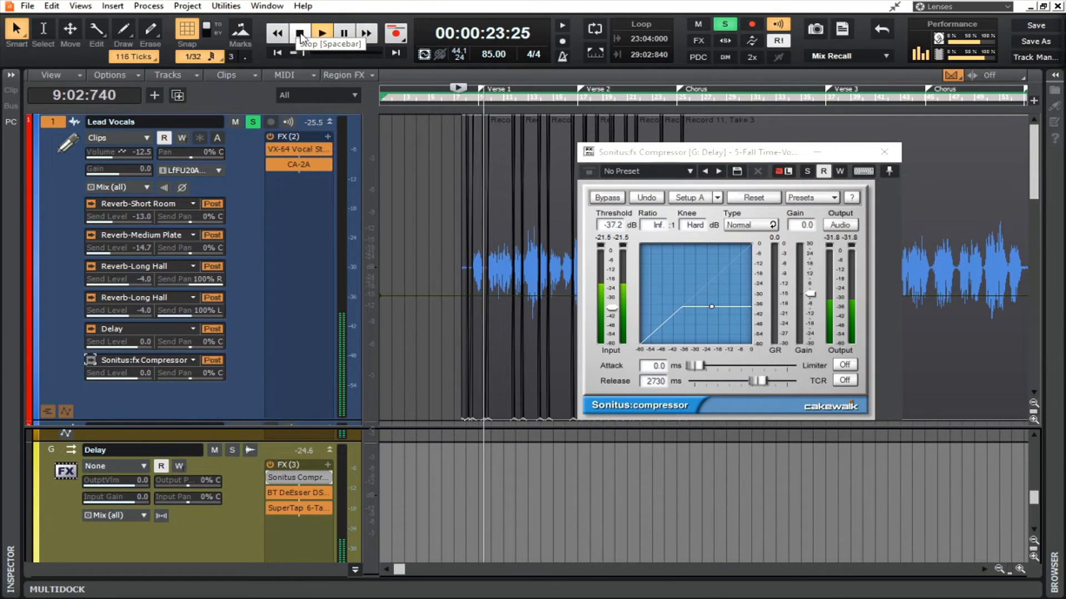
pyautogui.click(300, 33)
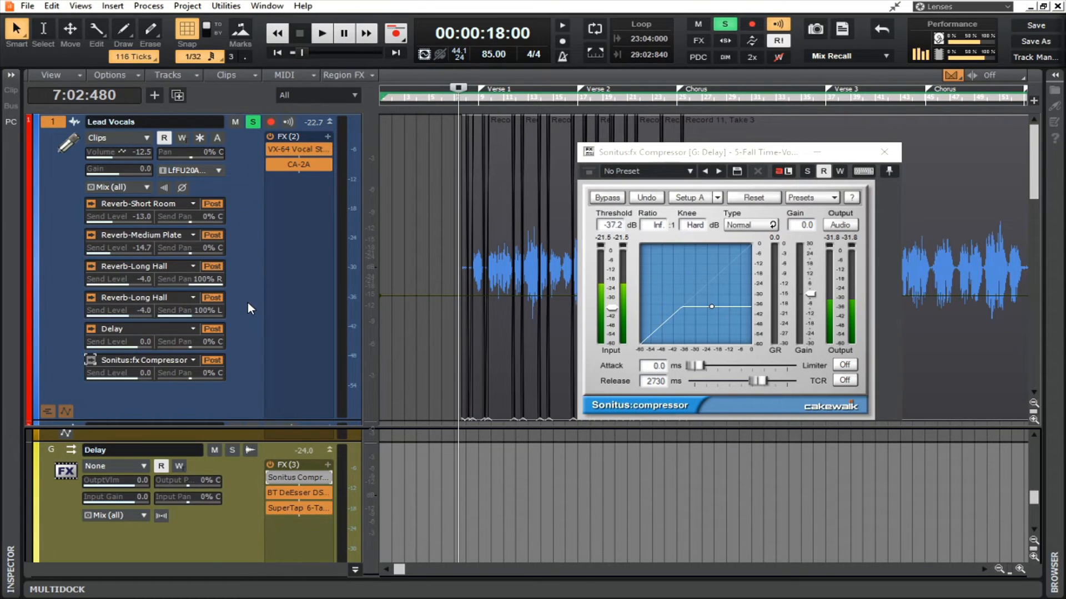
pyautogui.click(88, 361)
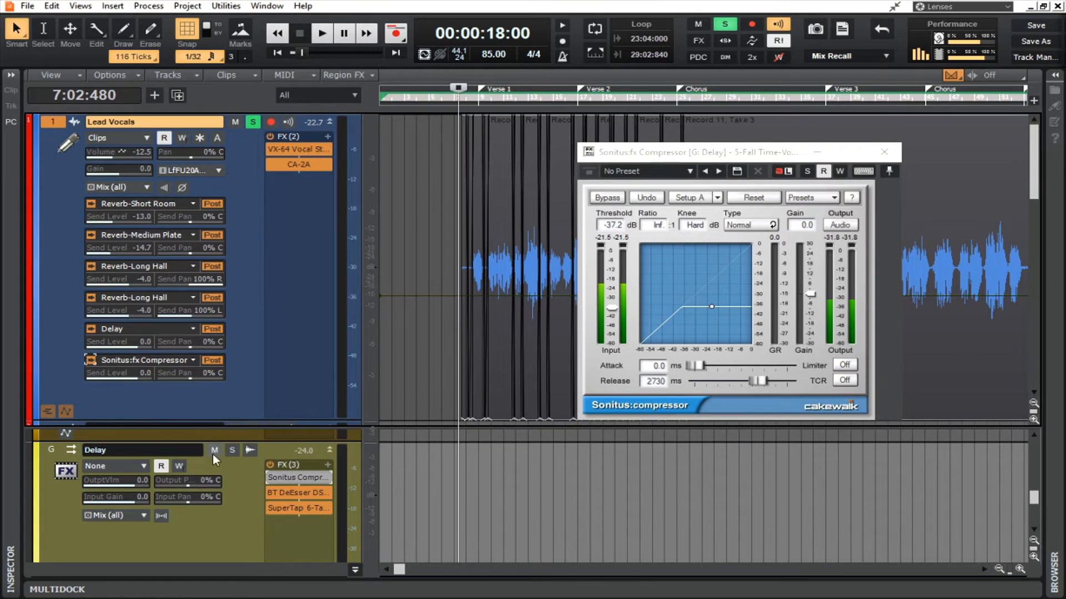
pyautogui.click(265, 479)
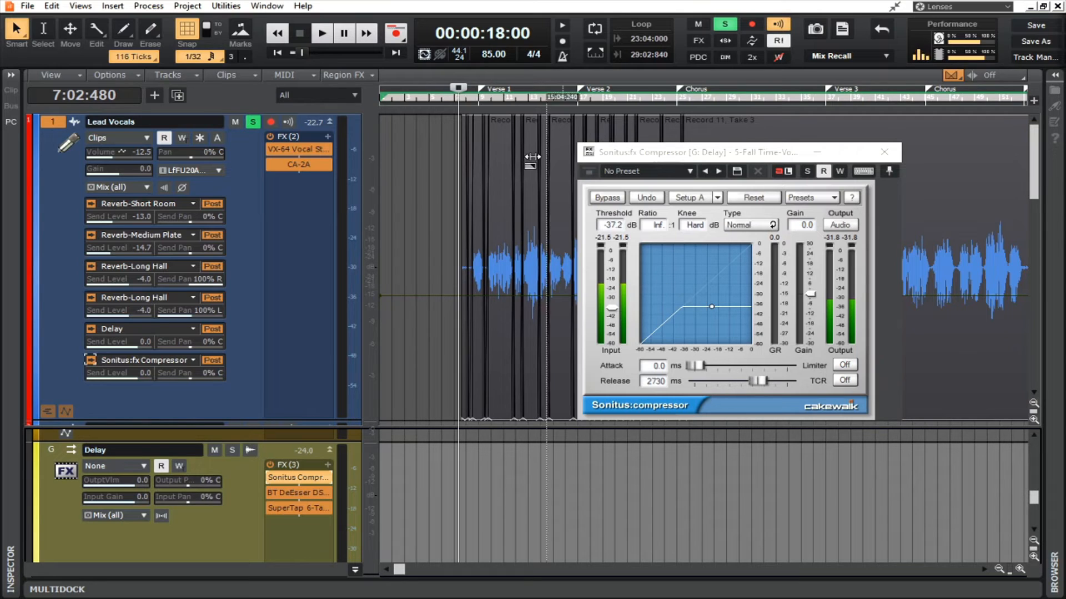
# - During playback of the soloed vocal, set the Delay bus compressor's threshold to -42.2 dB and its release to 2592 ms
pyautogui.click(322, 34)
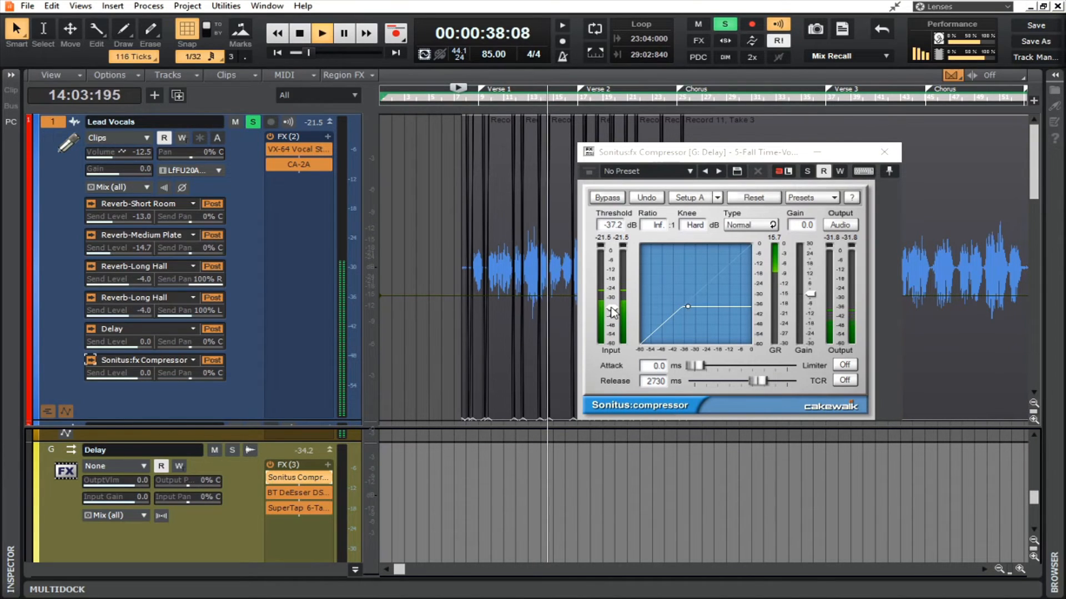
pyautogui.moveTo(613, 311); pyautogui.dragTo(611, 316)
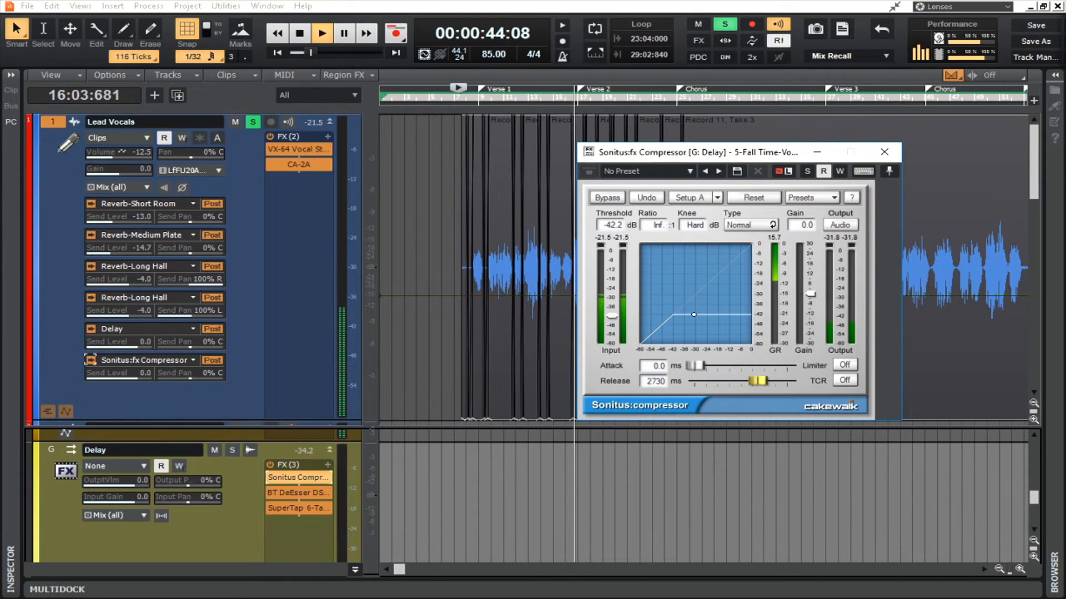
pyautogui.moveTo(760, 382); pyautogui.dragTo(753, 382)
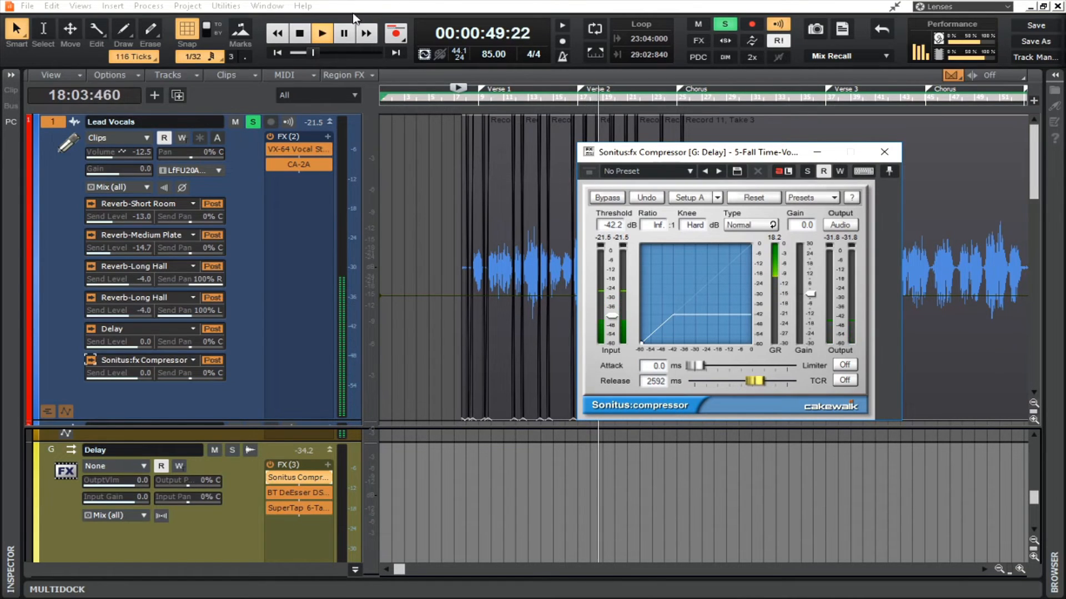
pyautogui.click(299, 32)
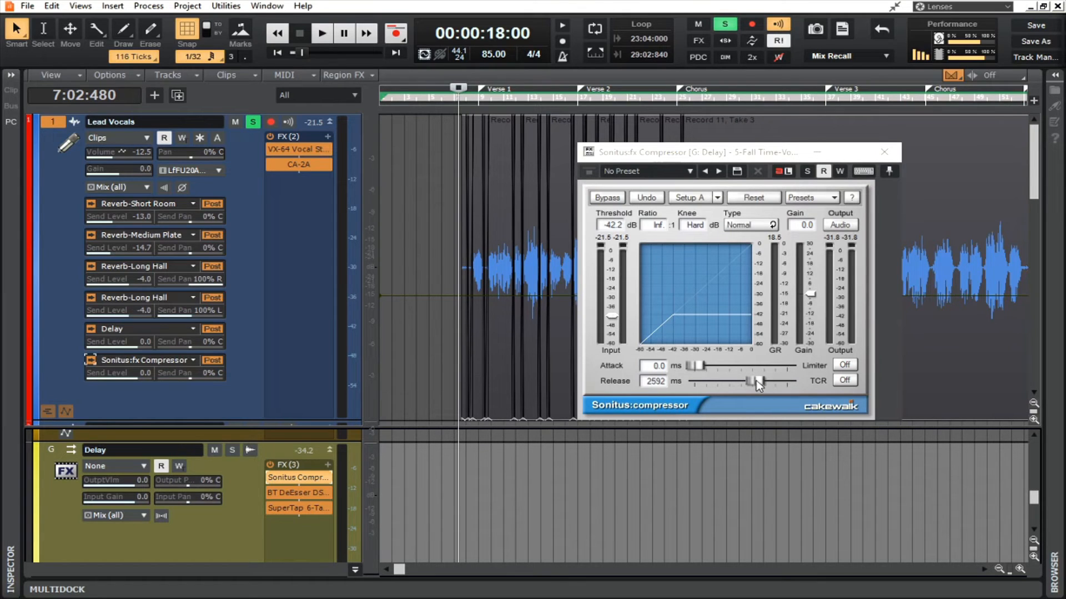
# - Set the Delay bus compressor's release to 2539 ms, unsolo Lead Vocals, and refine the release to 2424 ms while the full mix plays
pyautogui.moveTo(756, 381); pyautogui.dragTo(753, 381)
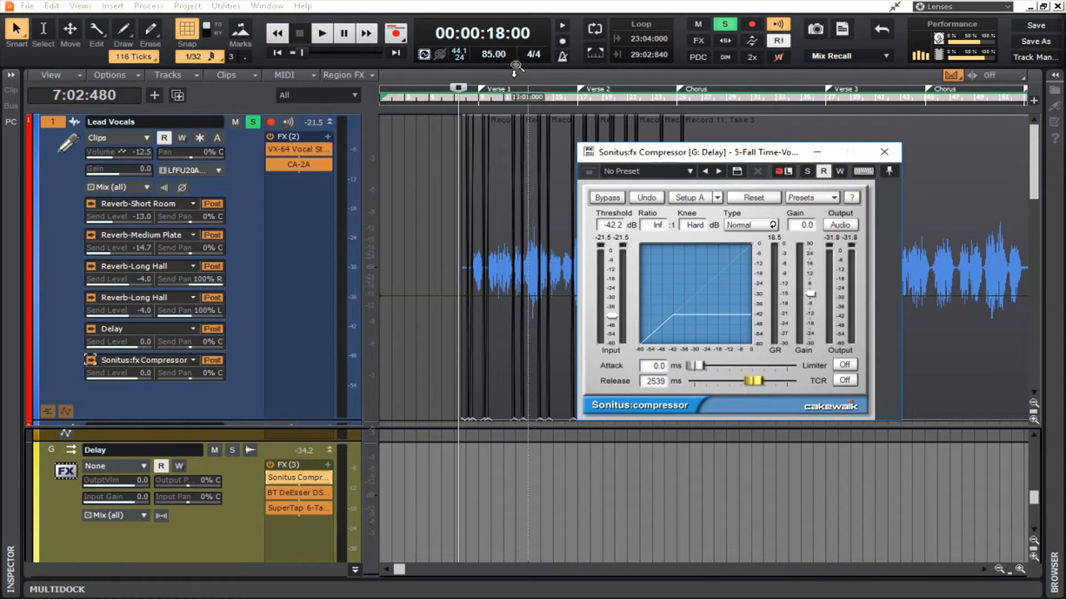
pyautogui.click(322, 34)
pyautogui.click(252, 121)
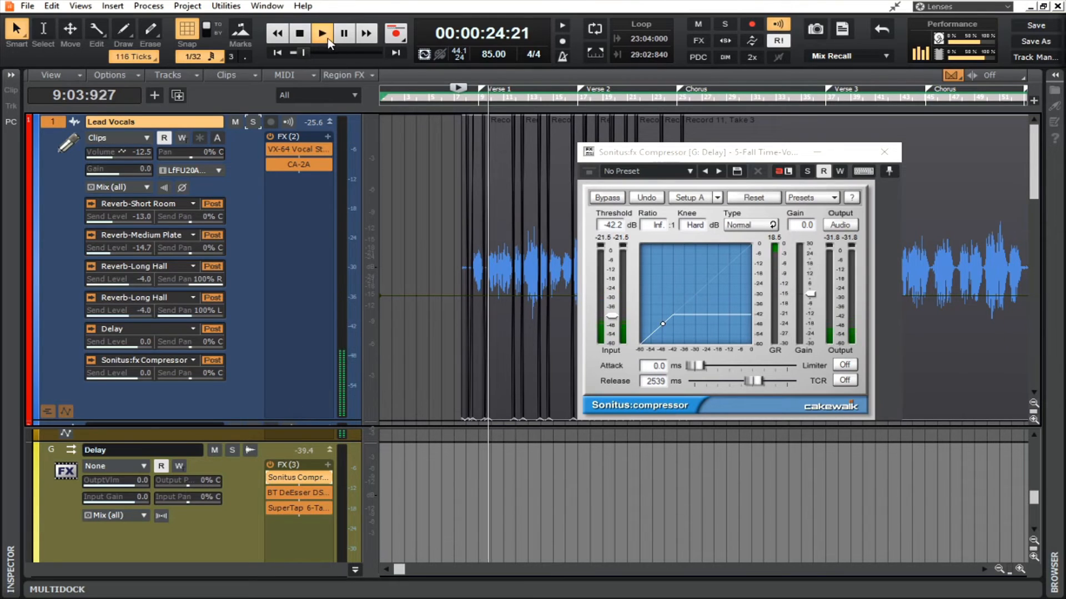
pyautogui.moveTo(755, 381); pyautogui.dragTo(751, 382)
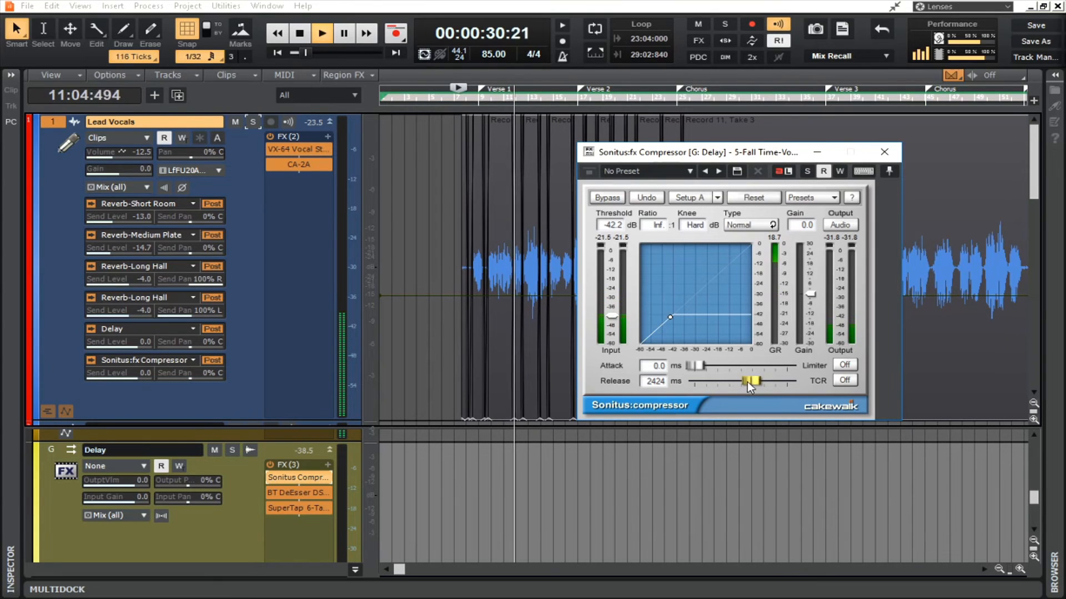
pyautogui.click(299, 34)
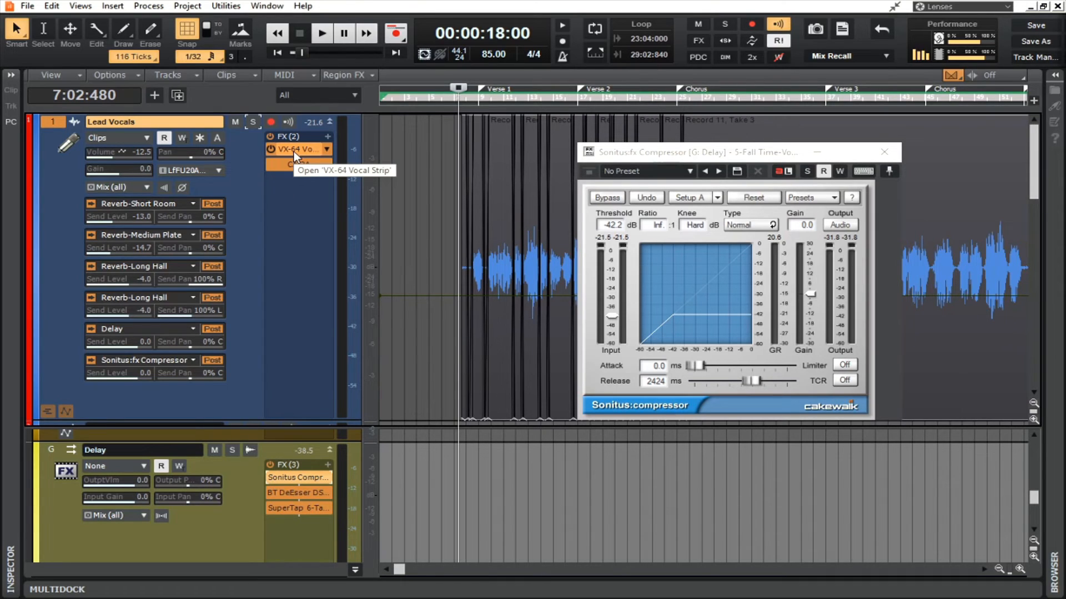
# - Examine the CA-2A leveling amplifier's settings on the Lead Vocals track and close the plug-in
pyautogui.doubleClick(300, 170)
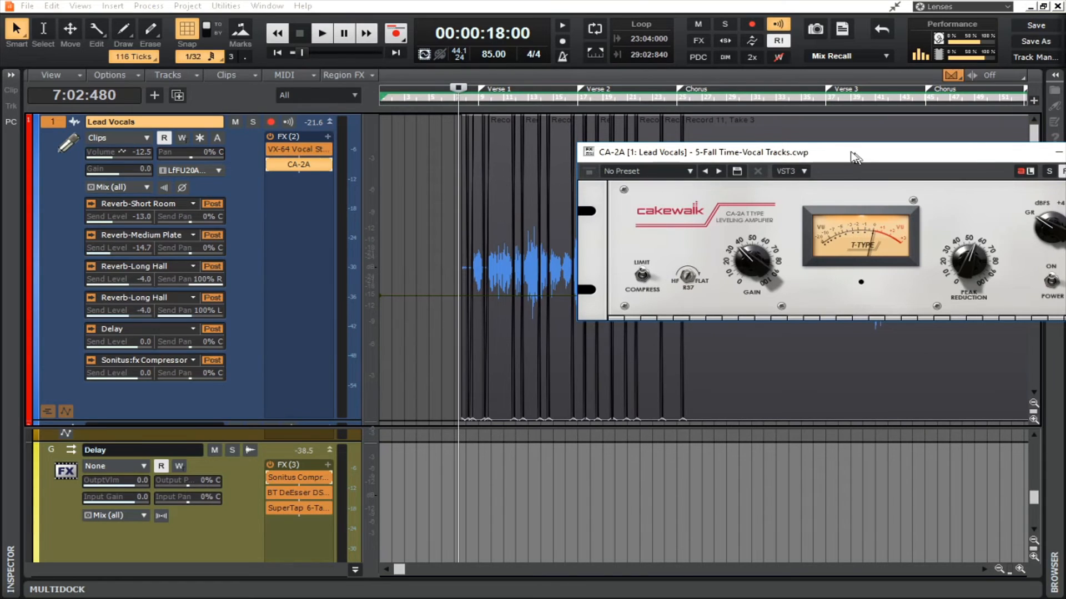
pyautogui.moveTo(856, 155); pyautogui.dragTo(529, 147)
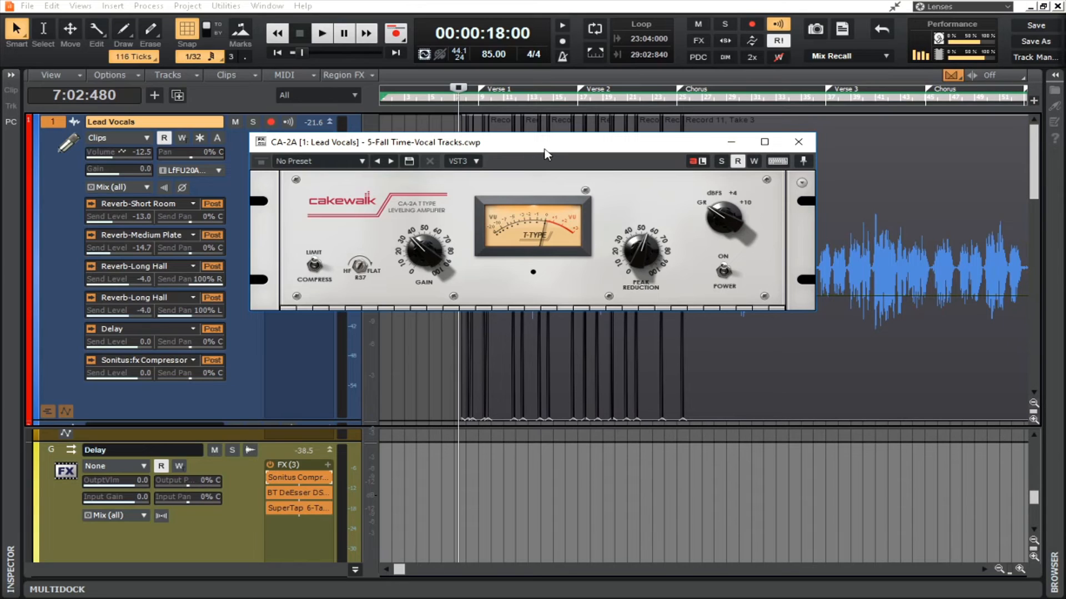
pyautogui.click(790, 143)
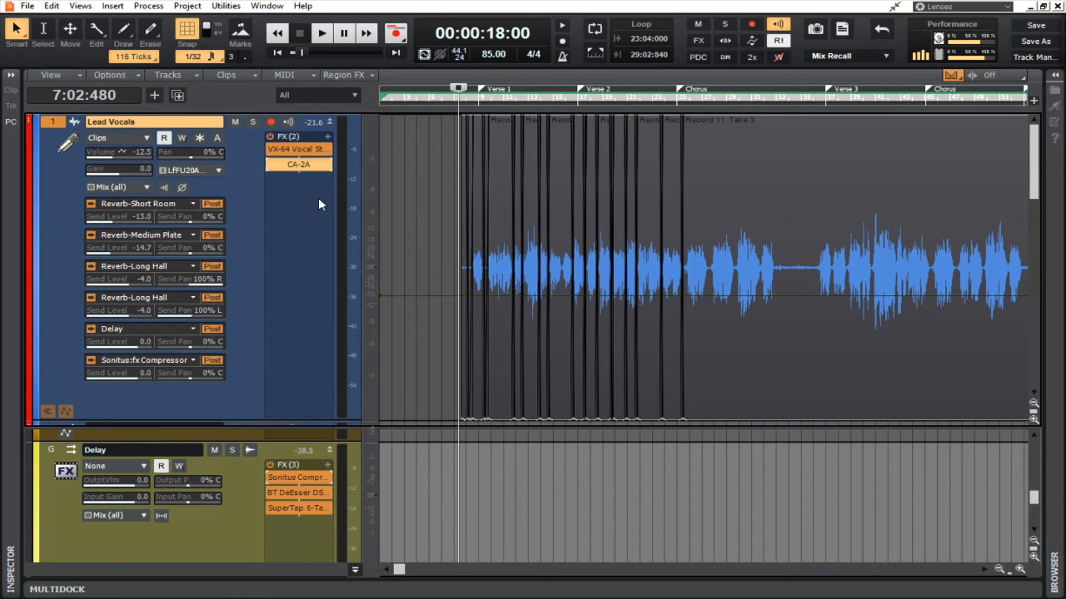
pyautogui.scroll(-10, 319, 288)
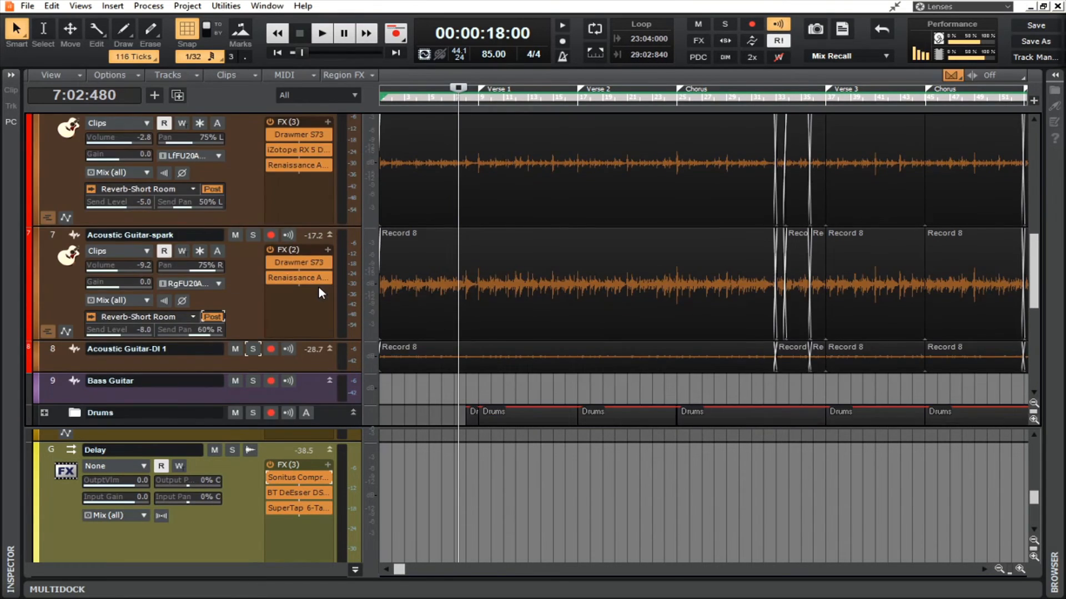
# - Examine the Drawmer S73 settings on the Acoustic Guitar-mxl track and close the plug-in
pyautogui.scroll(1, 318, 286)
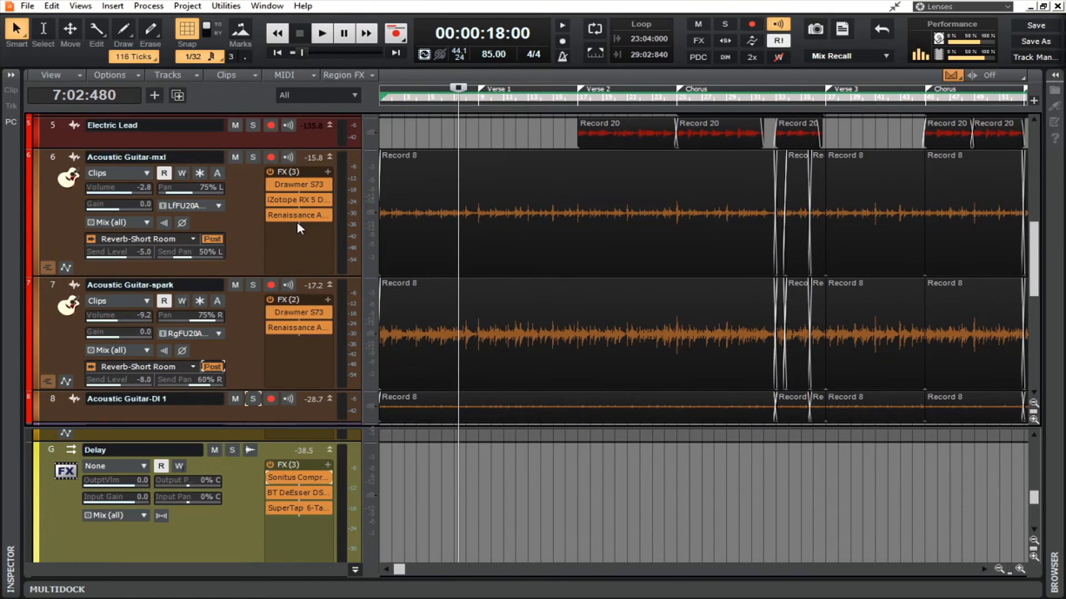
pyautogui.doubleClick(300, 185)
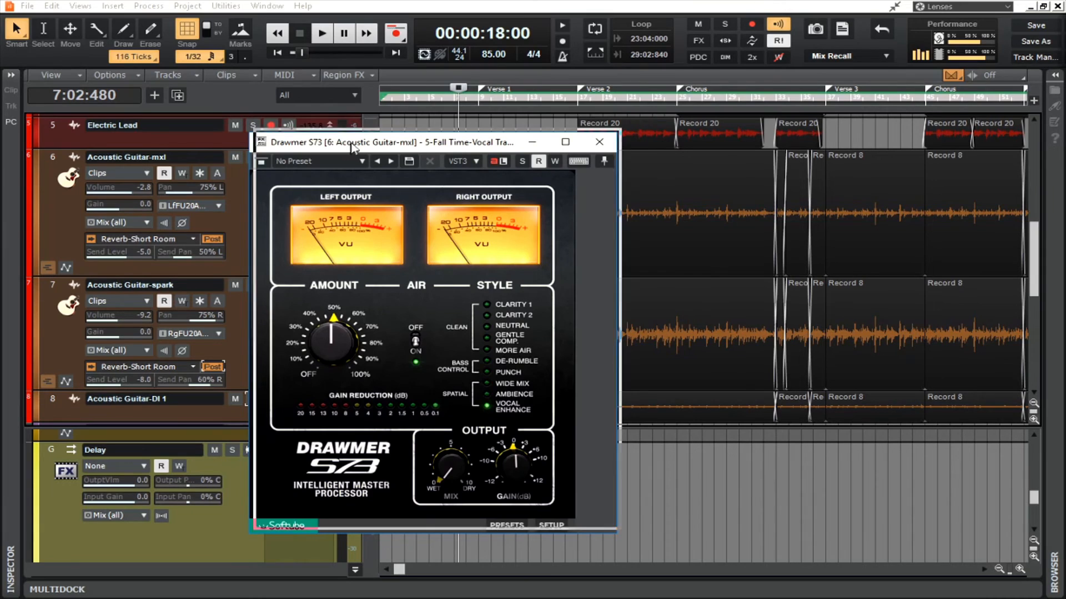
pyautogui.moveTo(331, 142); pyautogui.dragTo(378, 86)
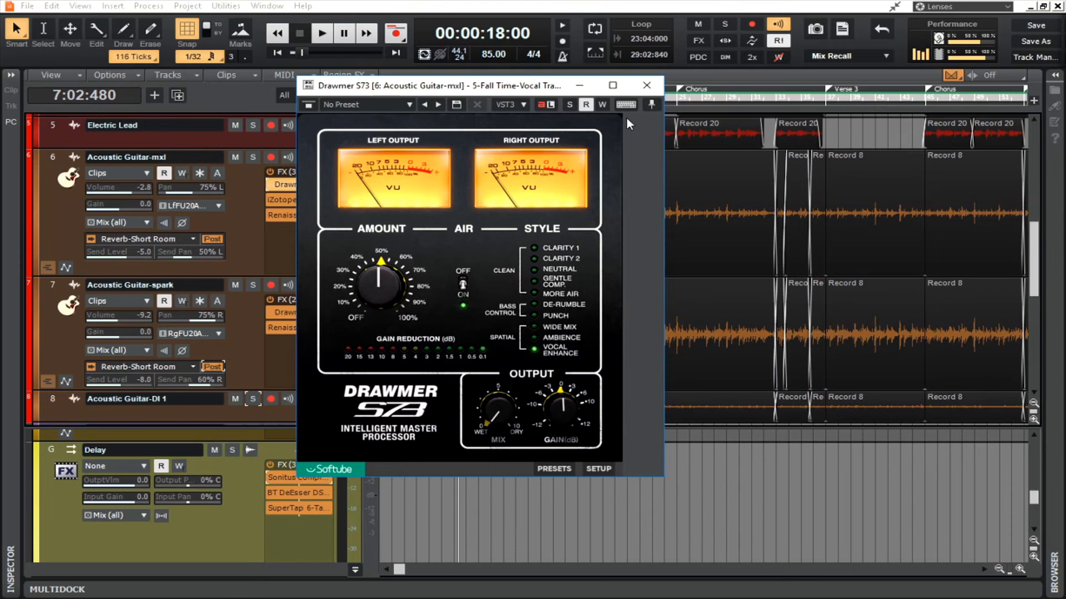
pyautogui.click(646, 85)
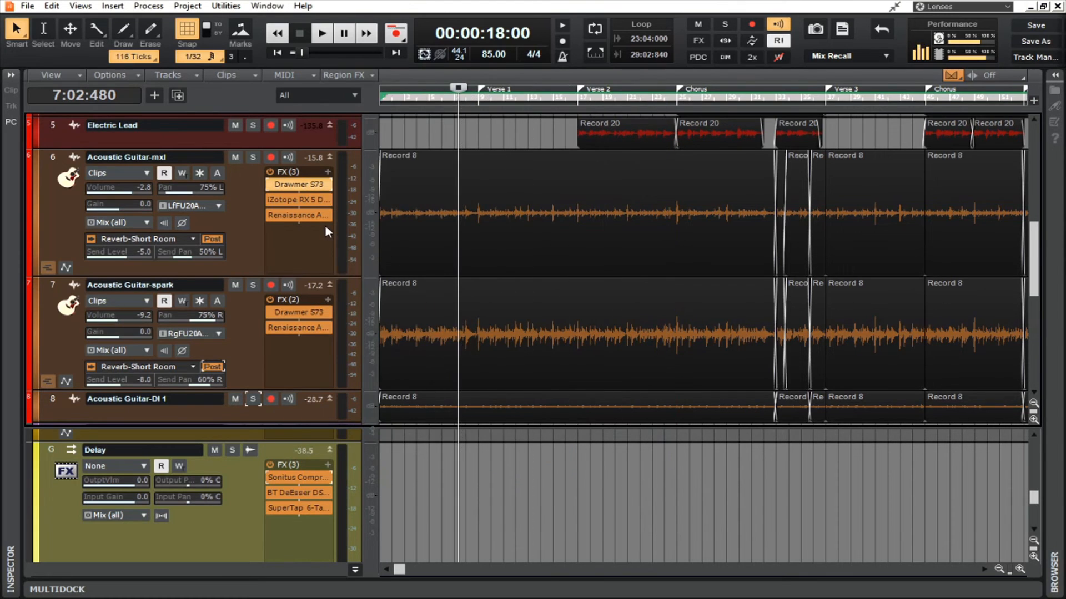
# - Open the Renaissance Axx compressor on the Acoustic Guitar-mxl track and examine its threshold, attack and gain settings
pyautogui.scroll(-5, 320, 232)
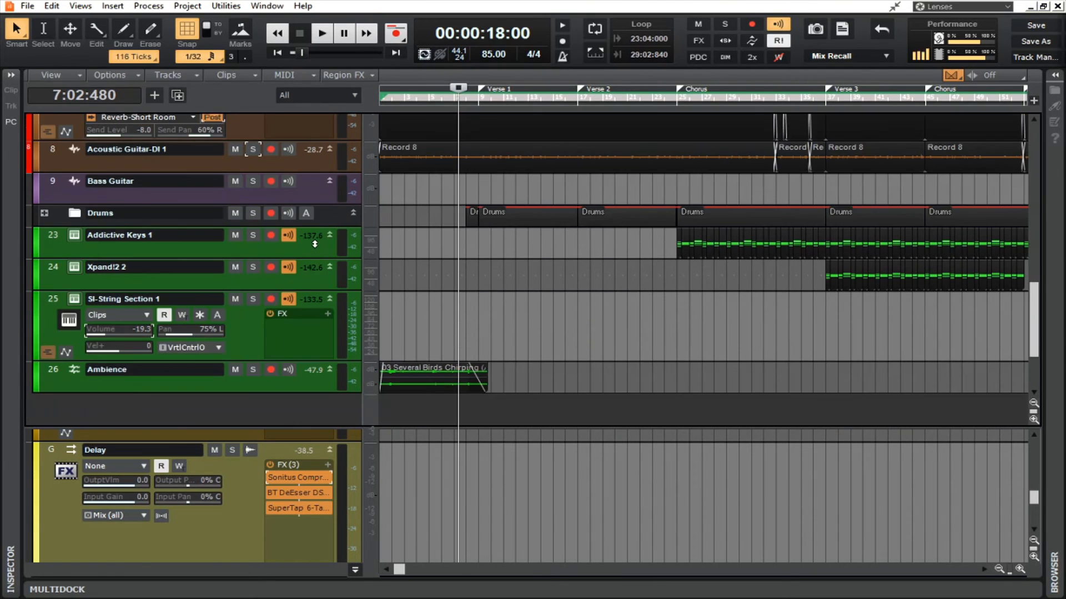
pyautogui.scroll(-1, 315, 244)
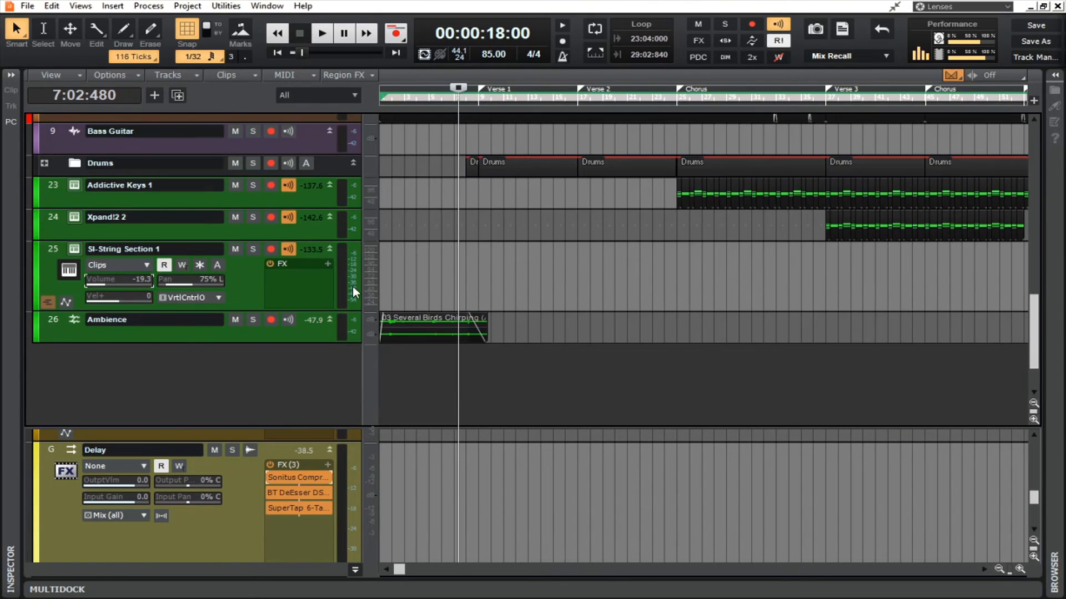
pyautogui.scroll(4, 352, 285)
pyautogui.scroll(2, 338, 272)
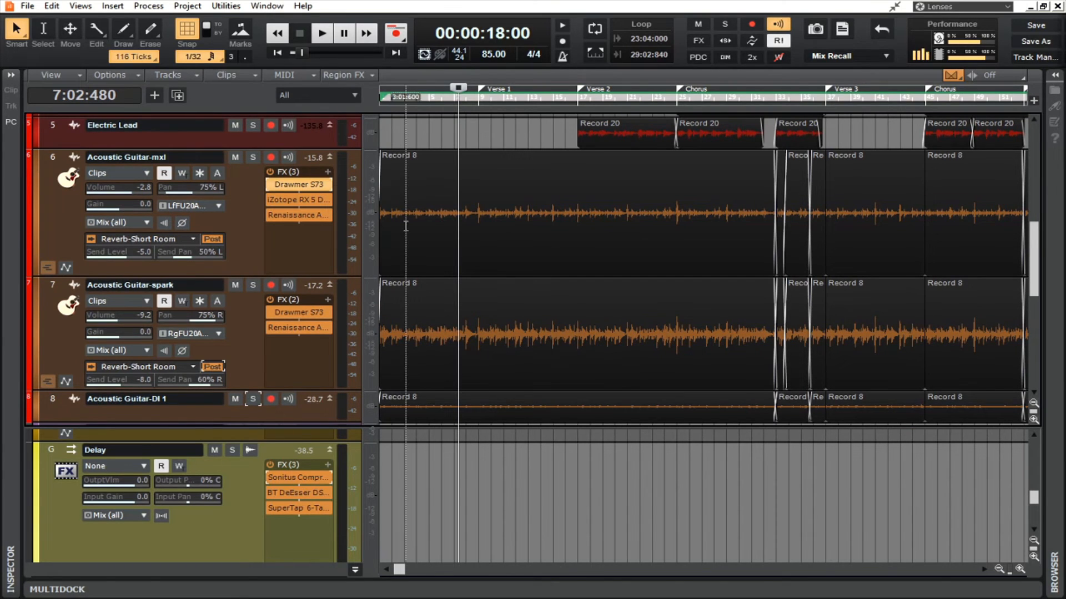
pyautogui.scroll(-2, 306, 261)
pyautogui.scroll(2, 309, 233)
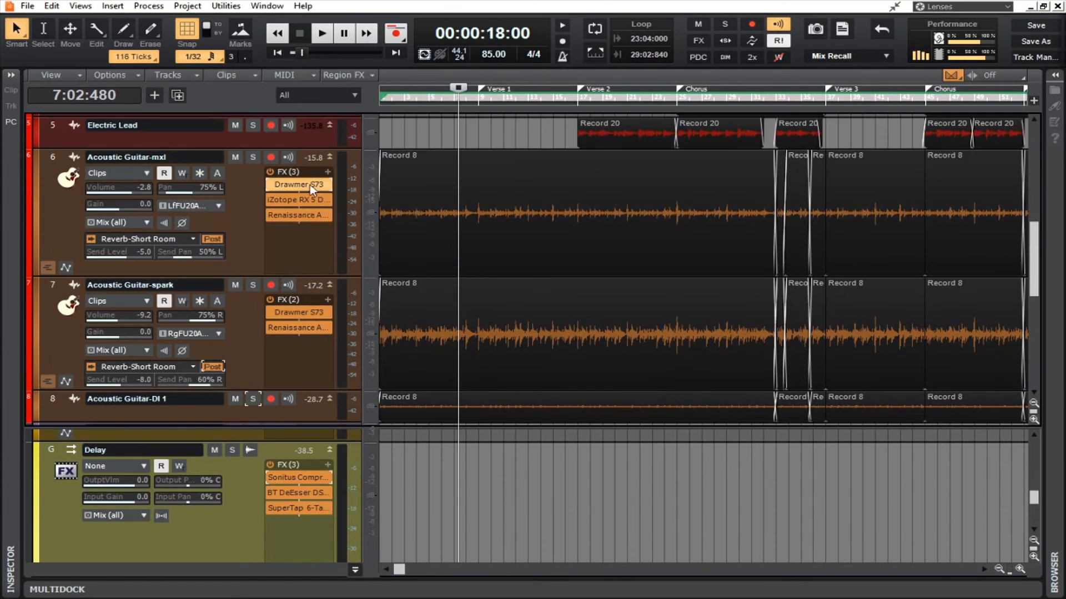
pyautogui.doubleClick(302, 214)
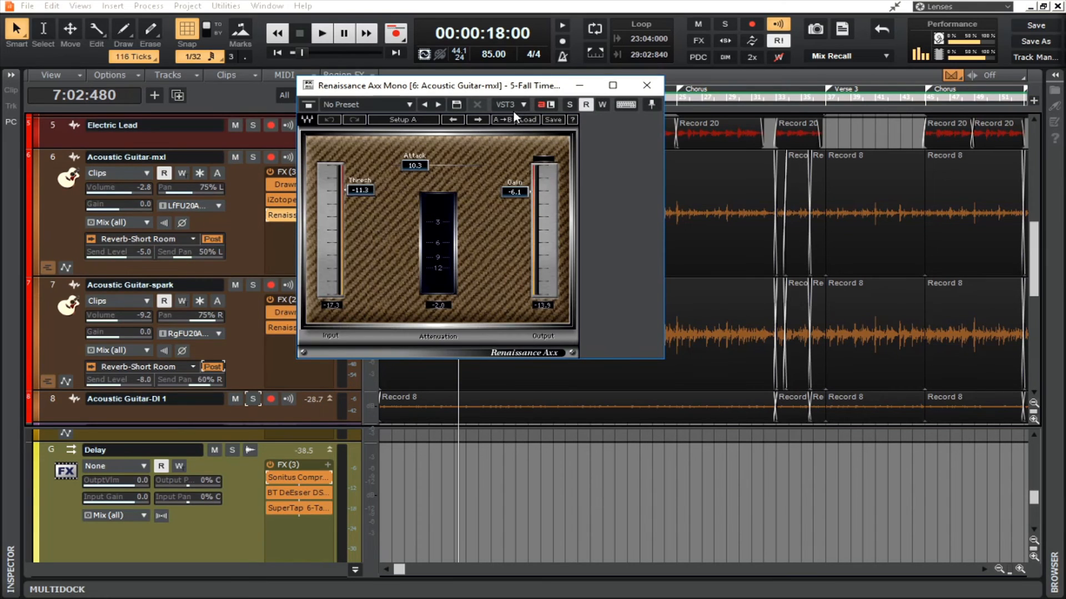
pyautogui.moveTo(502, 132); pyautogui.dragTo(501, 132)
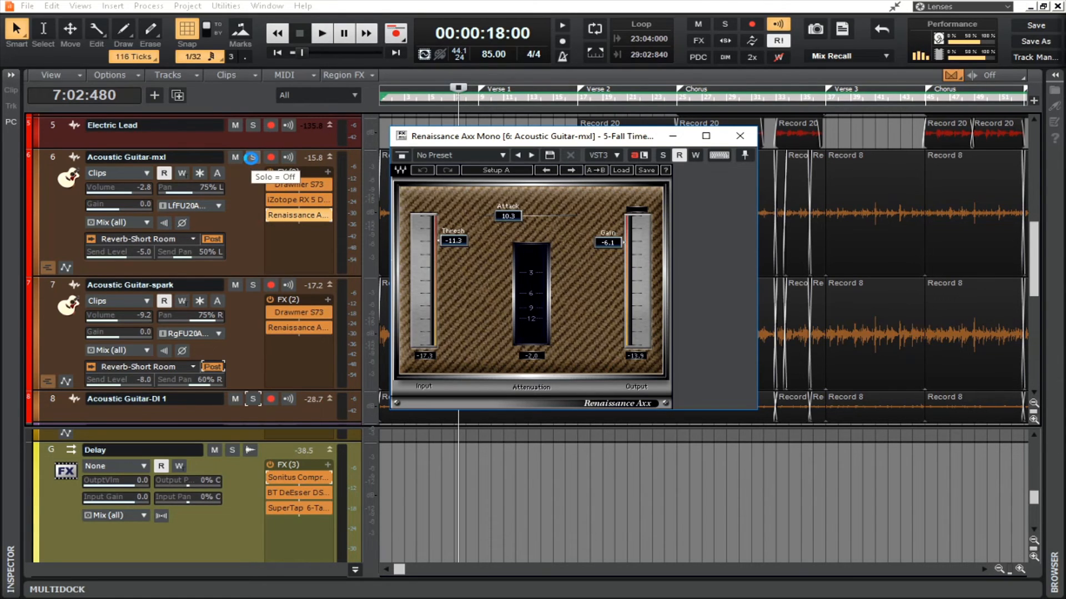
# - Save the project and audition the mix with the Renaissance Axx compressor open, closing the plug-in once playback is stopped
pyautogui.hotkey('ctrl', 's')
pyautogui.click(324, 32)
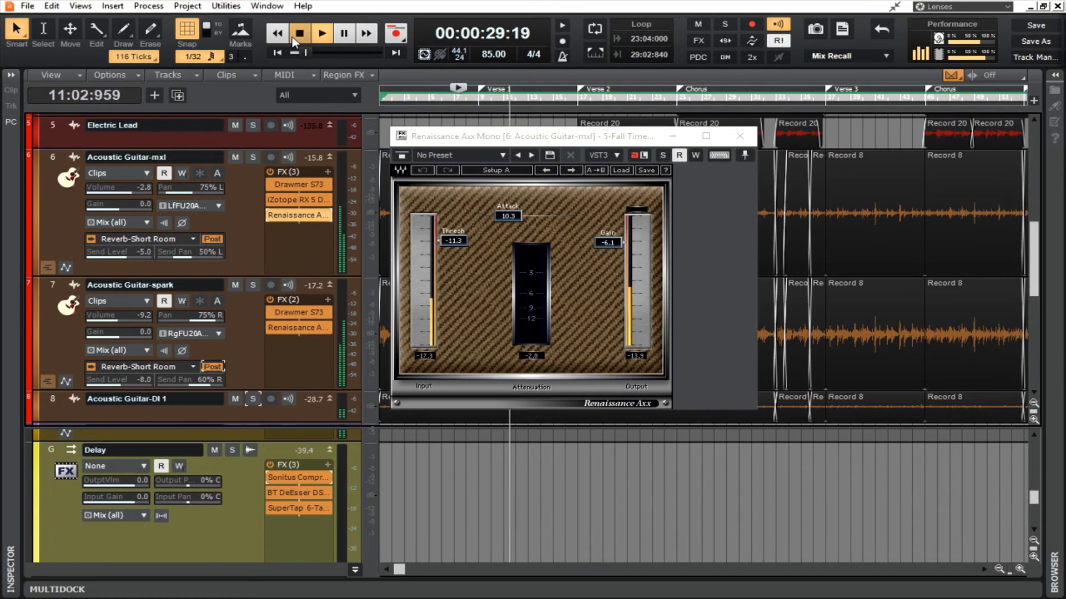
pyautogui.press('space')
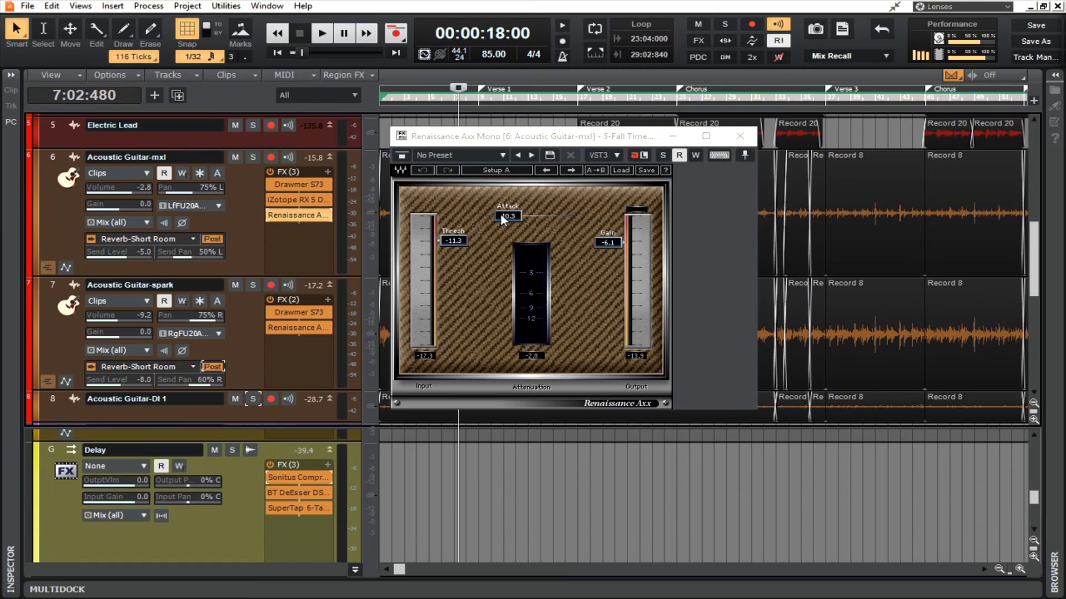
pyautogui.click(740, 136)
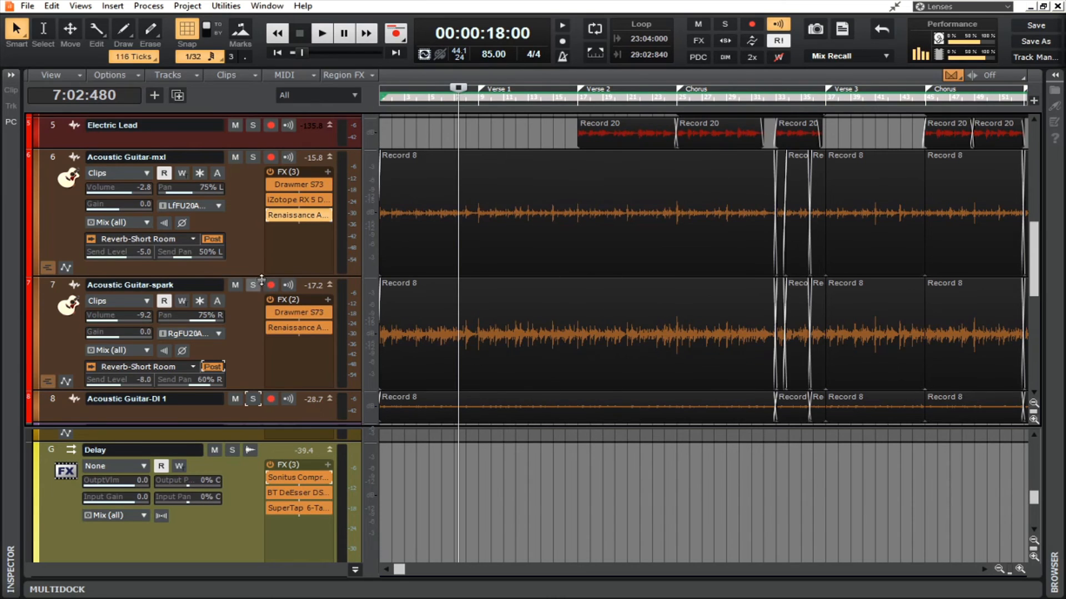
# - Collapse the bus pane and fit the whole song length and the project's tracks in the track view
pyautogui.scroll(-5, 262, 281)
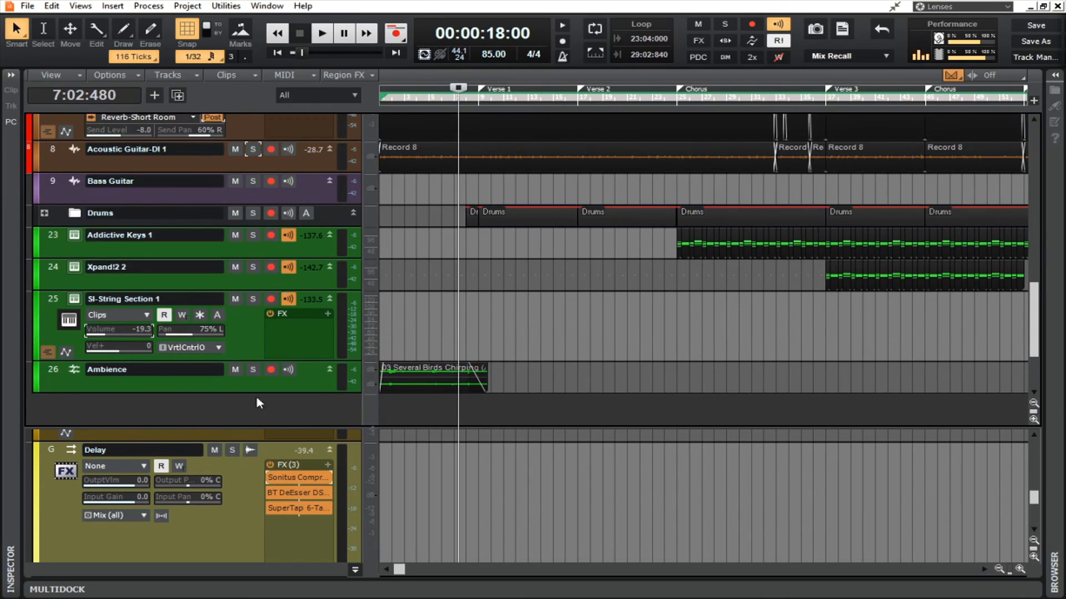
pyautogui.click(355, 571)
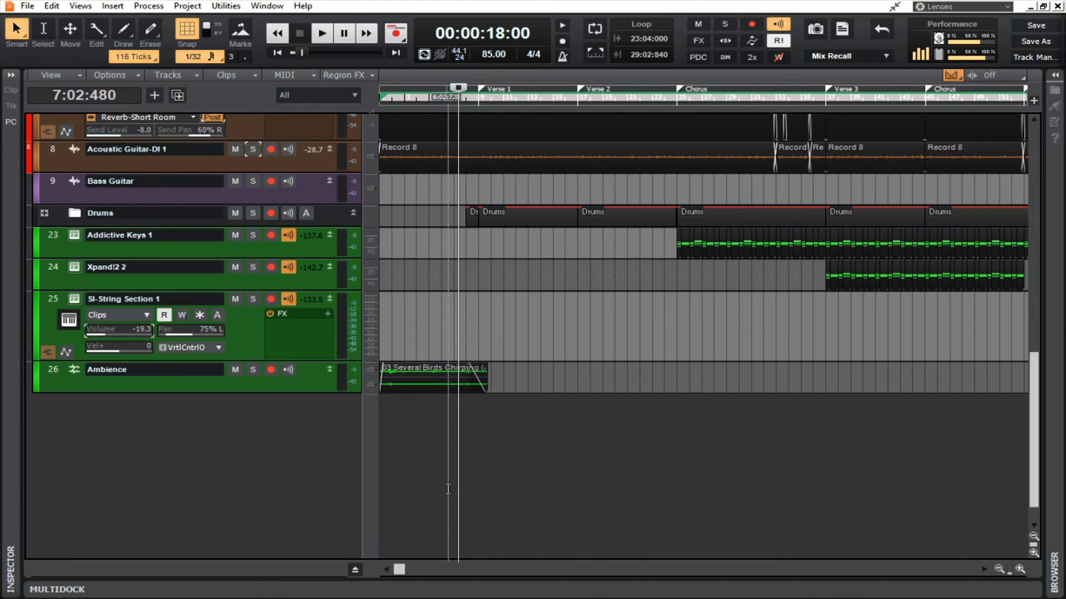
pyautogui.scroll(8, 495, 444)
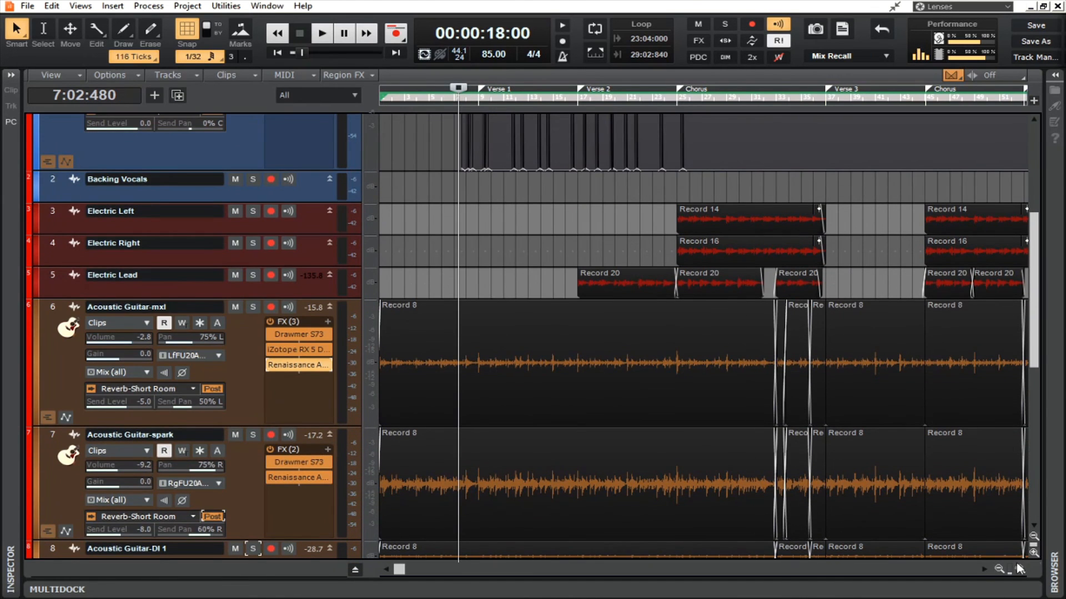
pyautogui.click(999, 569)
pyautogui.click(999, 568)
pyautogui.scroll(5, 926, 512)
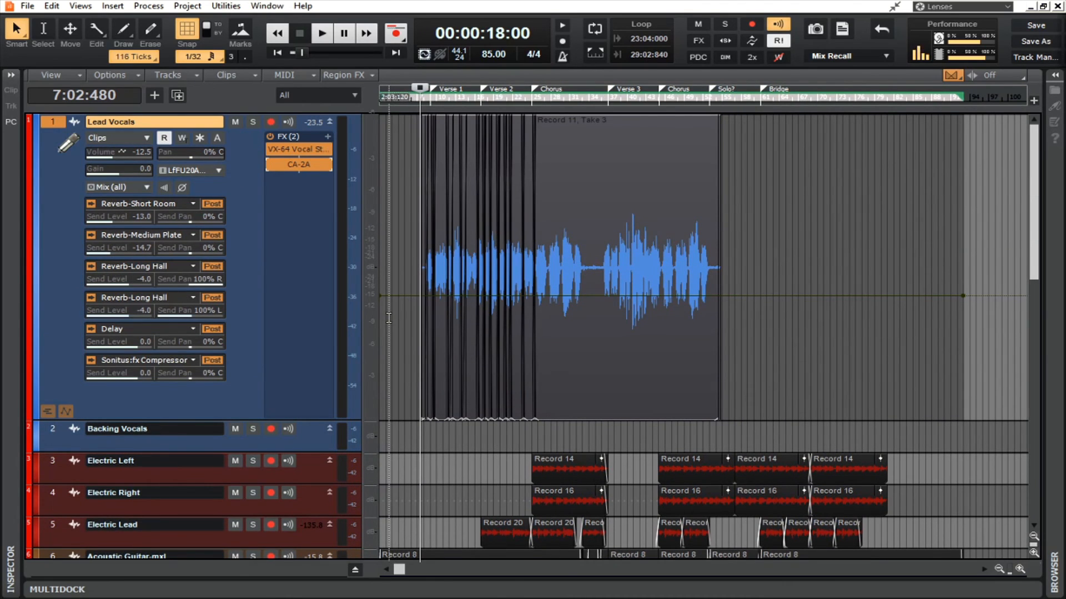
pyautogui.press('f')
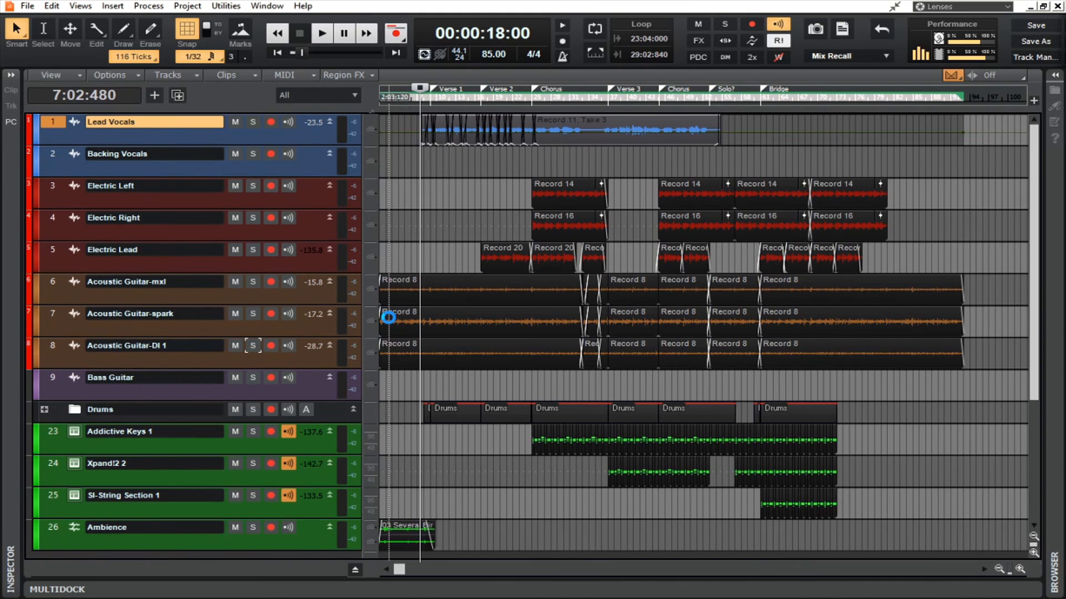
# - Save the project and place the playhead just before the first Chorus marker, at 24:03:600
pyautogui.hotkey('ctrl', 's')
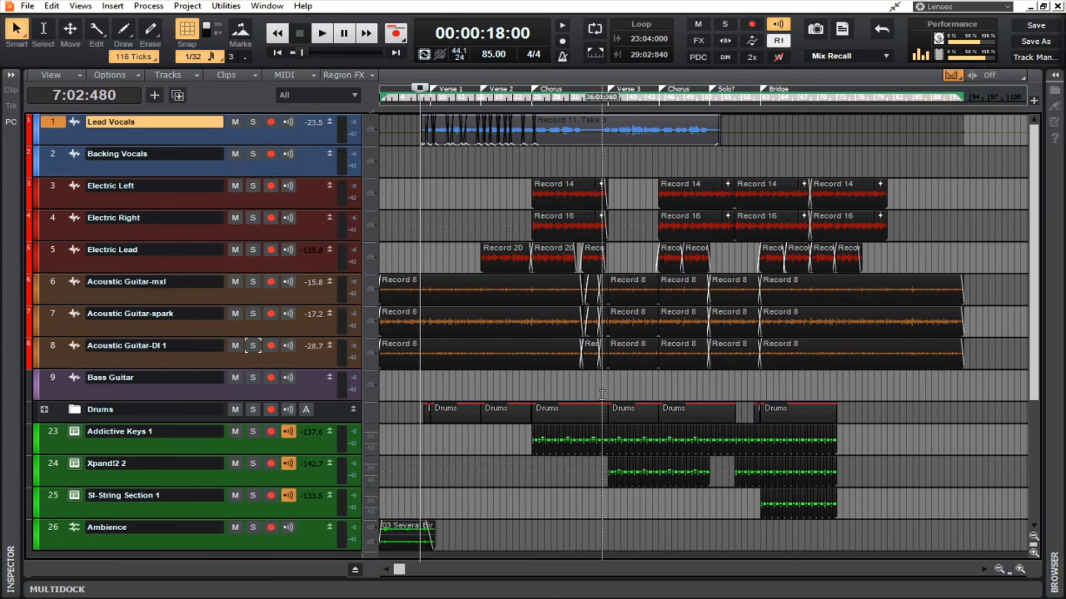
pyautogui.click(529, 450)
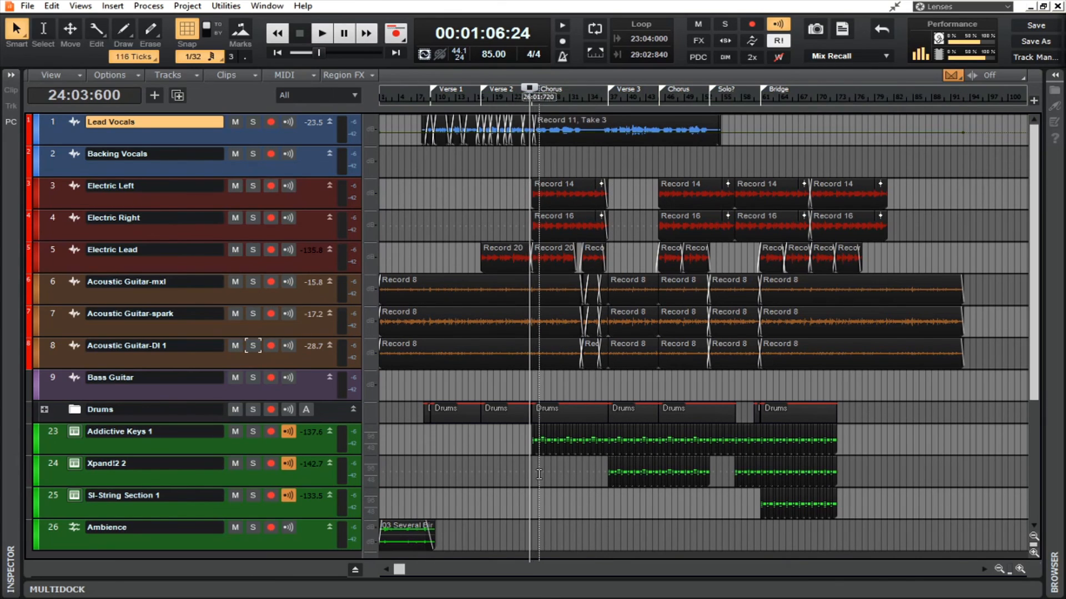